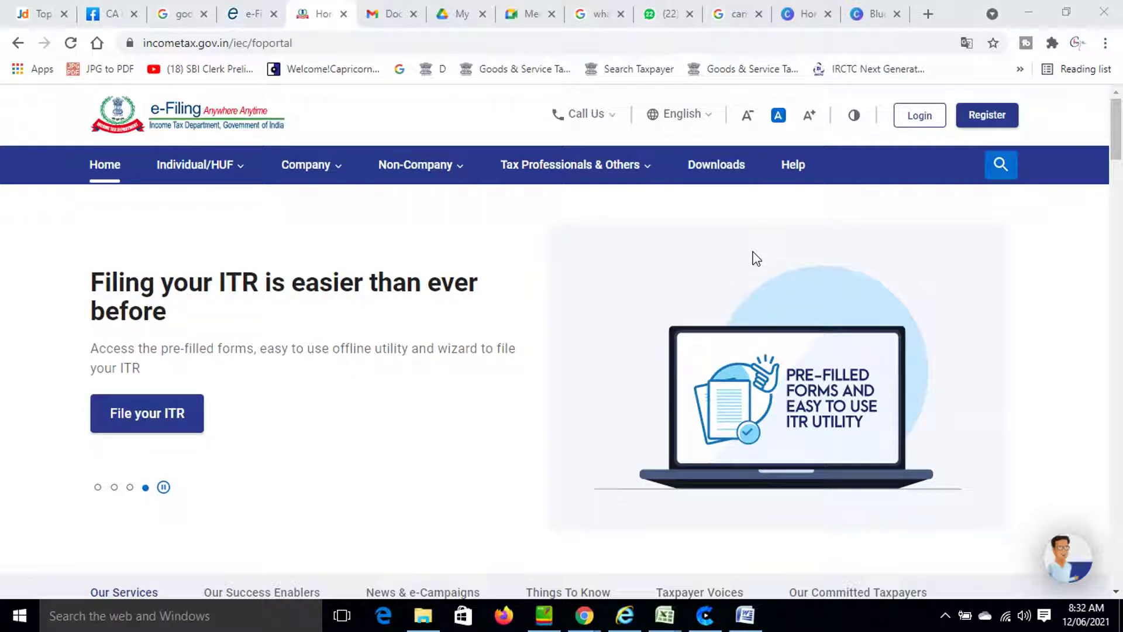
Log in with the taxpayer's PAN as user ID, confirming the secure access message and saved password.
mouse_move(638, 153)
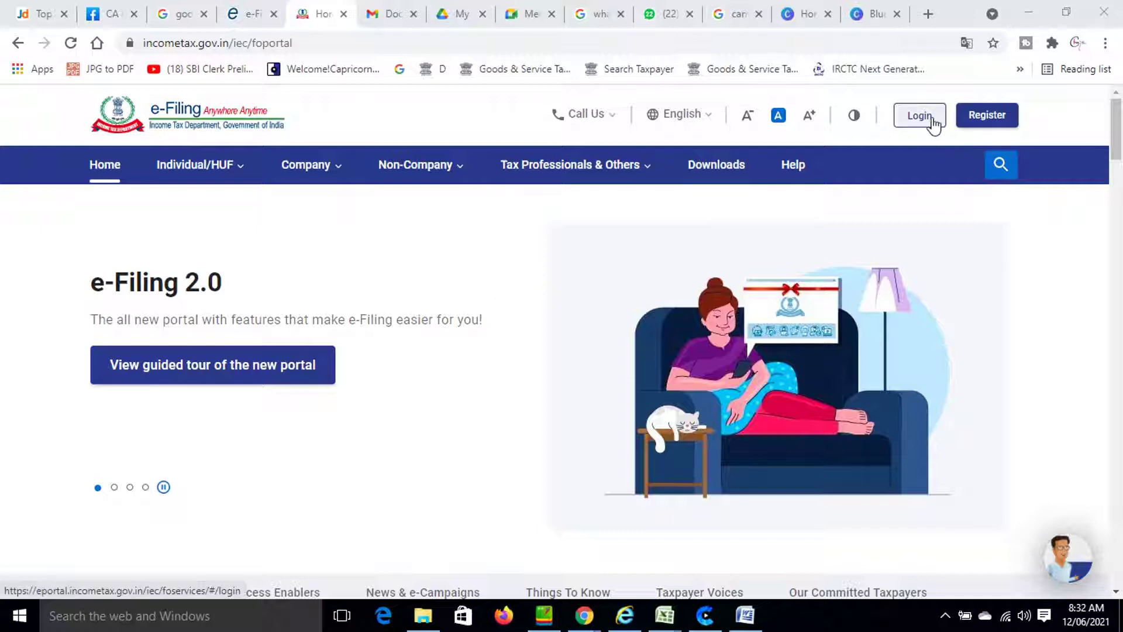
left_click(928, 123)
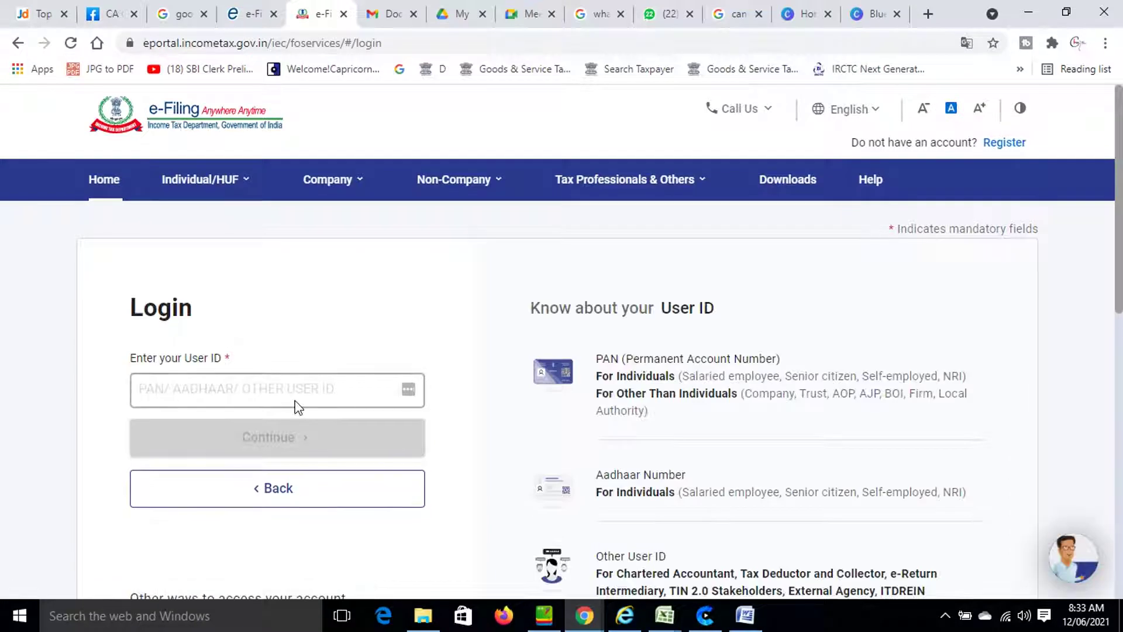
left_click(297, 386)
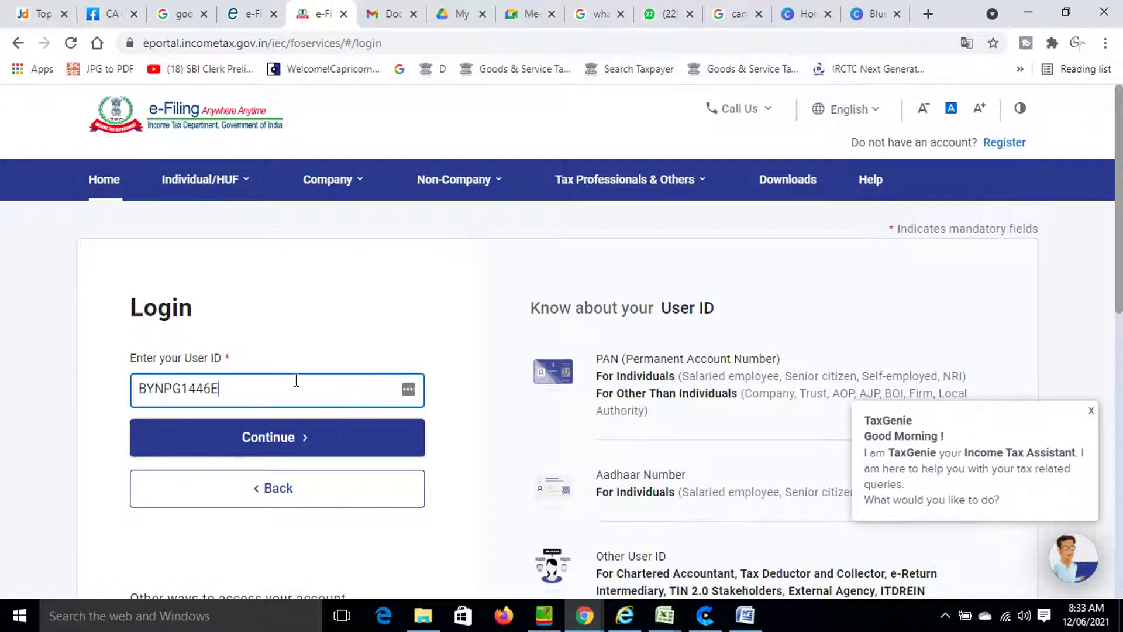
left_click(293, 447)
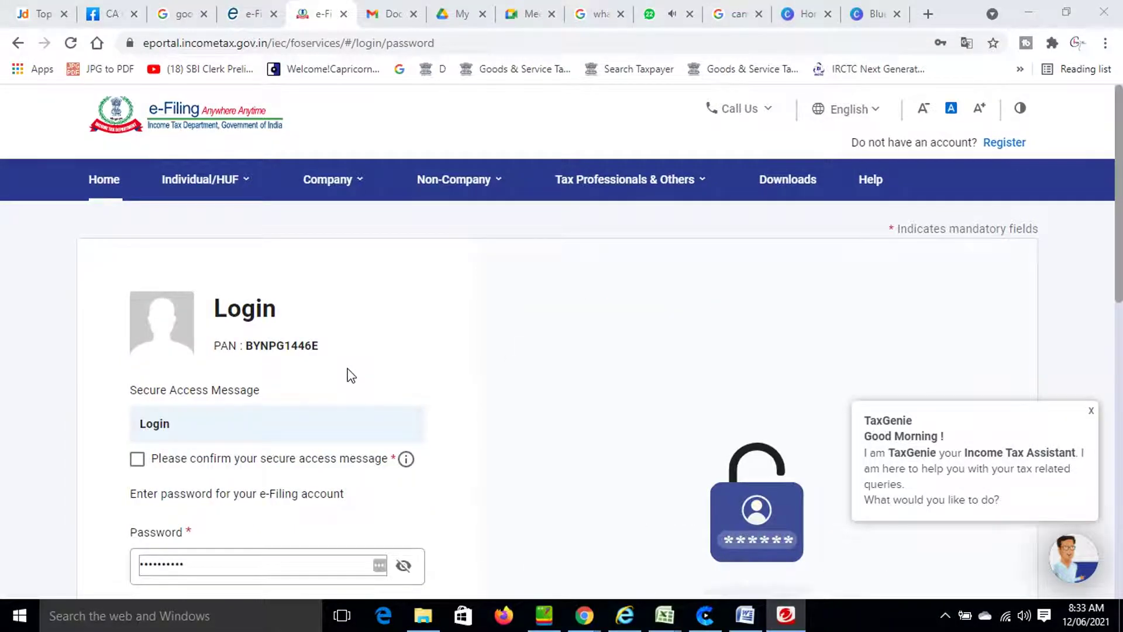
scroll(351, 375, "down", 4)
scroll(227, 346, "up", 1)
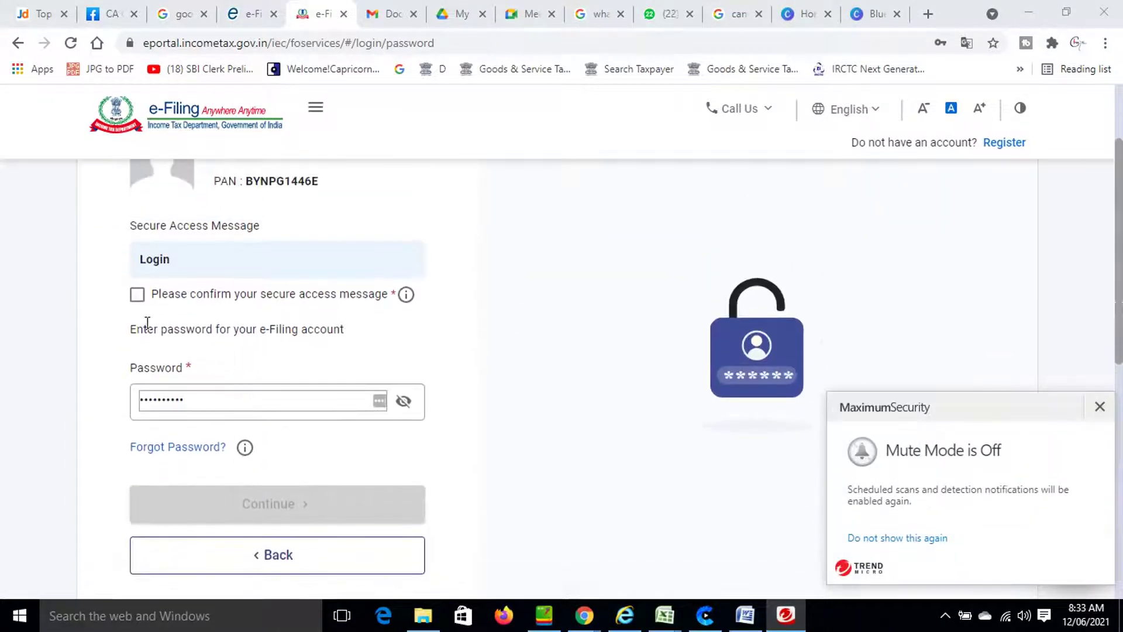
left_click(137, 296)
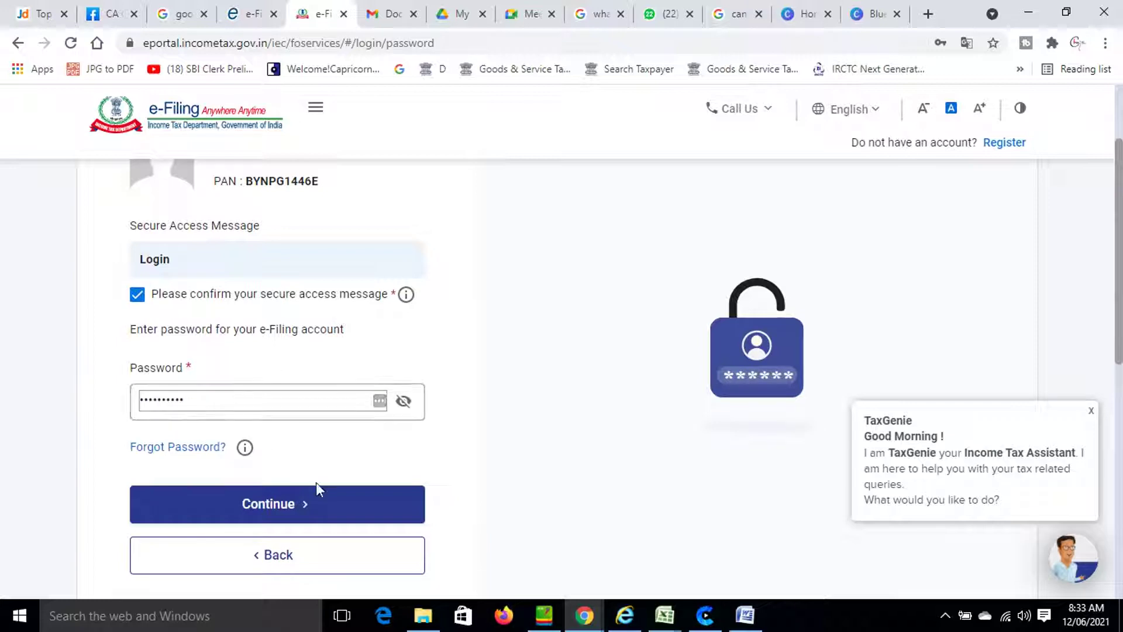
left_click(281, 507)
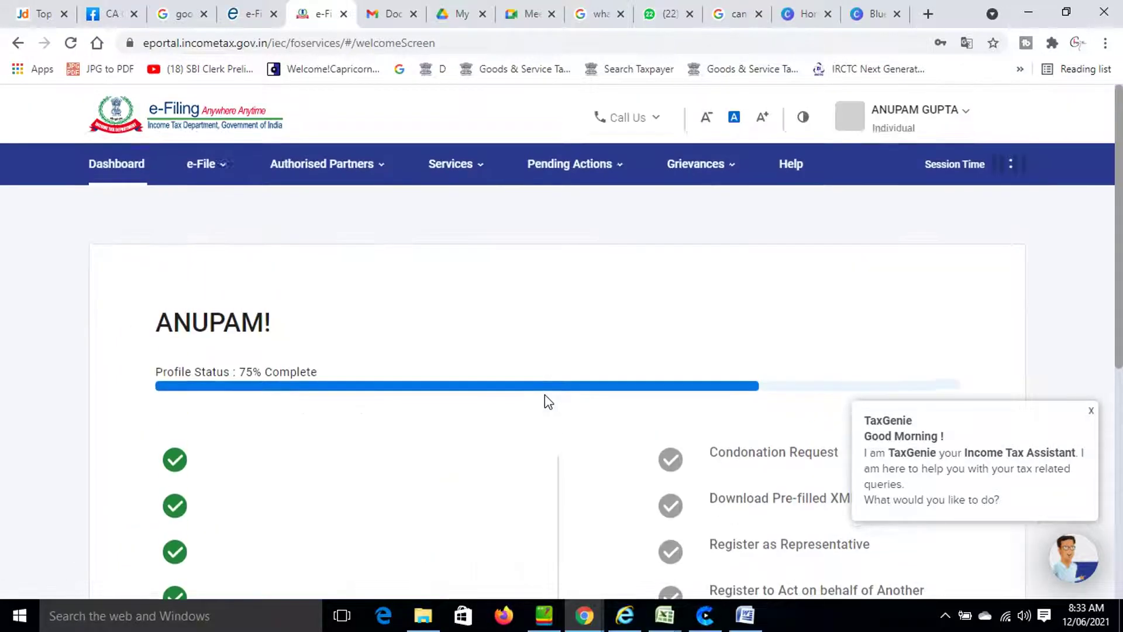
Dismiss the TaxGenie assistant popup and look over the dashboard.
left_click(1092, 416)
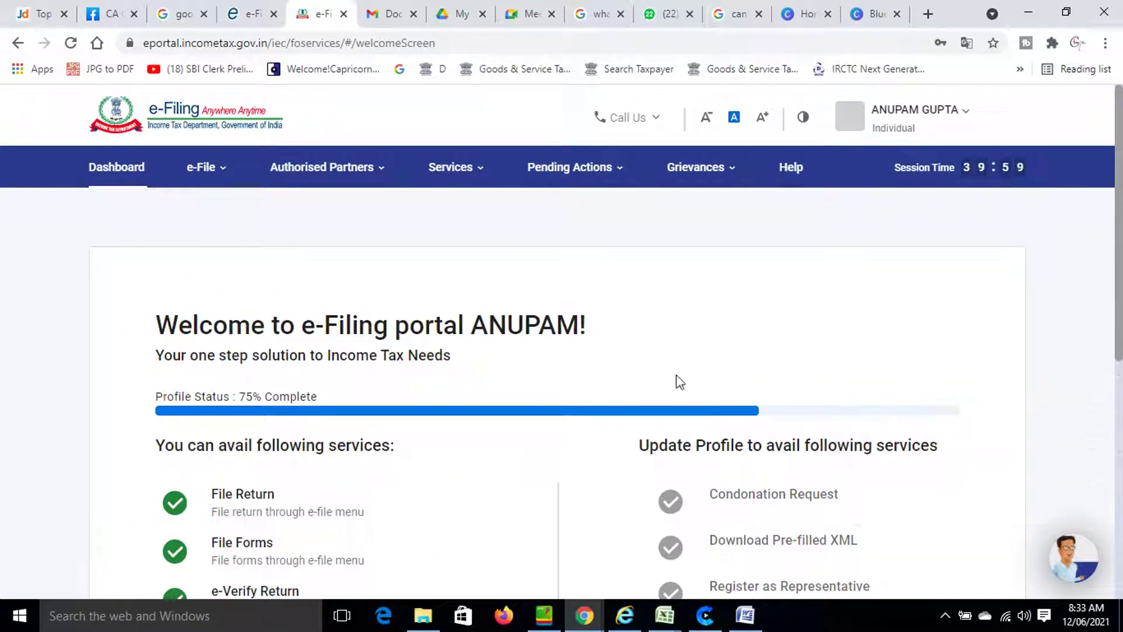
scroll(580, 373, "down", 4)
scroll(581, 373, "up", 3)
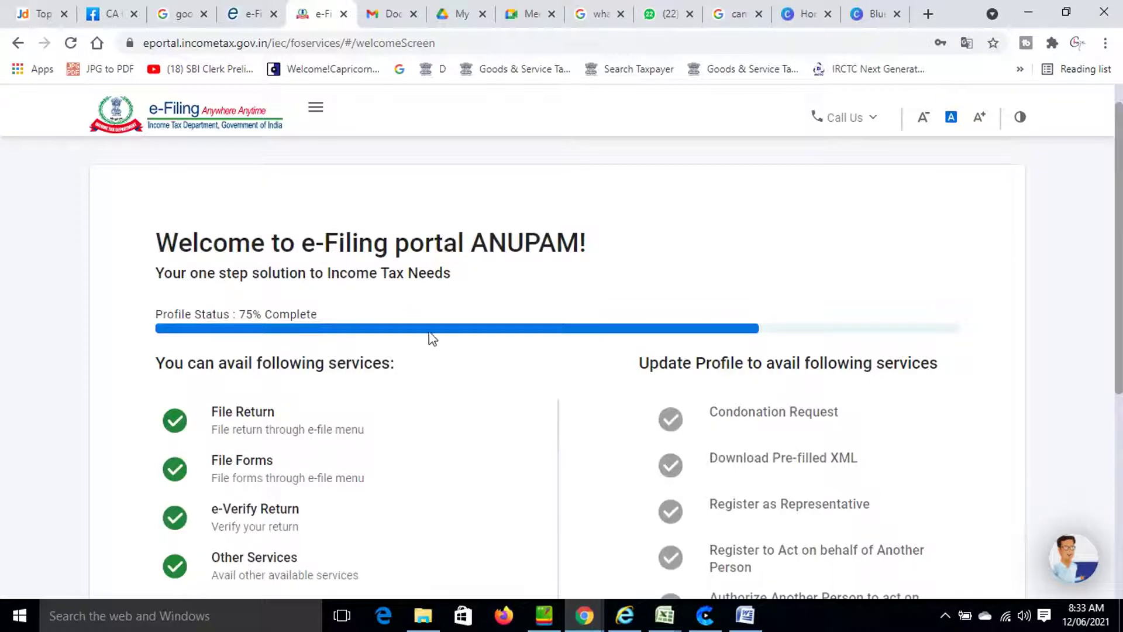
scroll(441, 337, "down", 3)
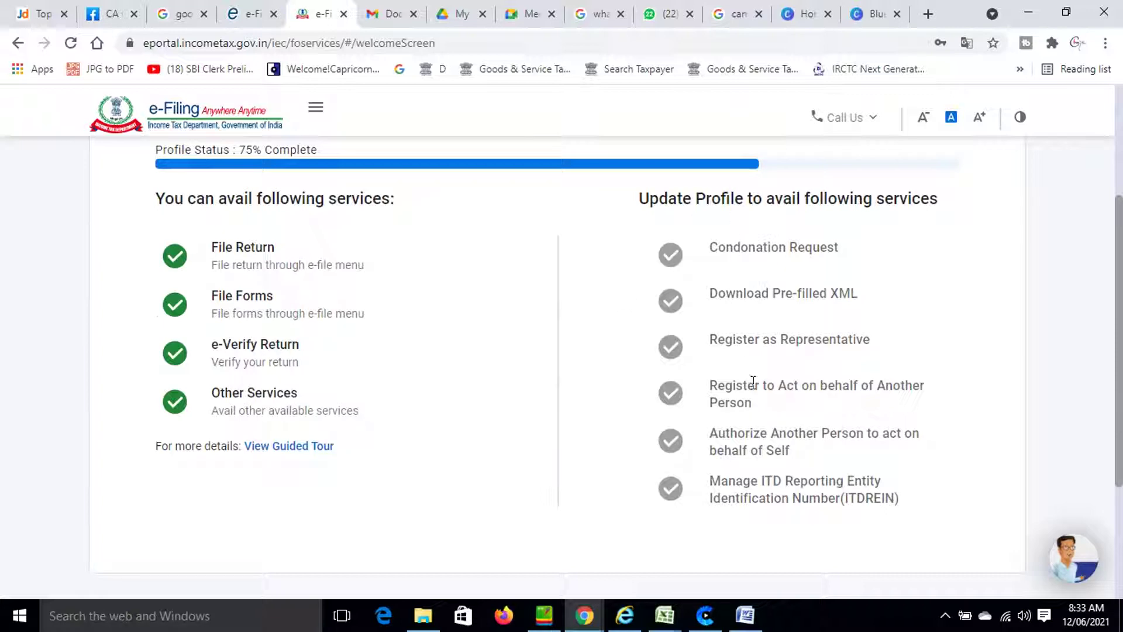
scroll(762, 345, "down", 2)
scroll(762, 345, "down", 2)
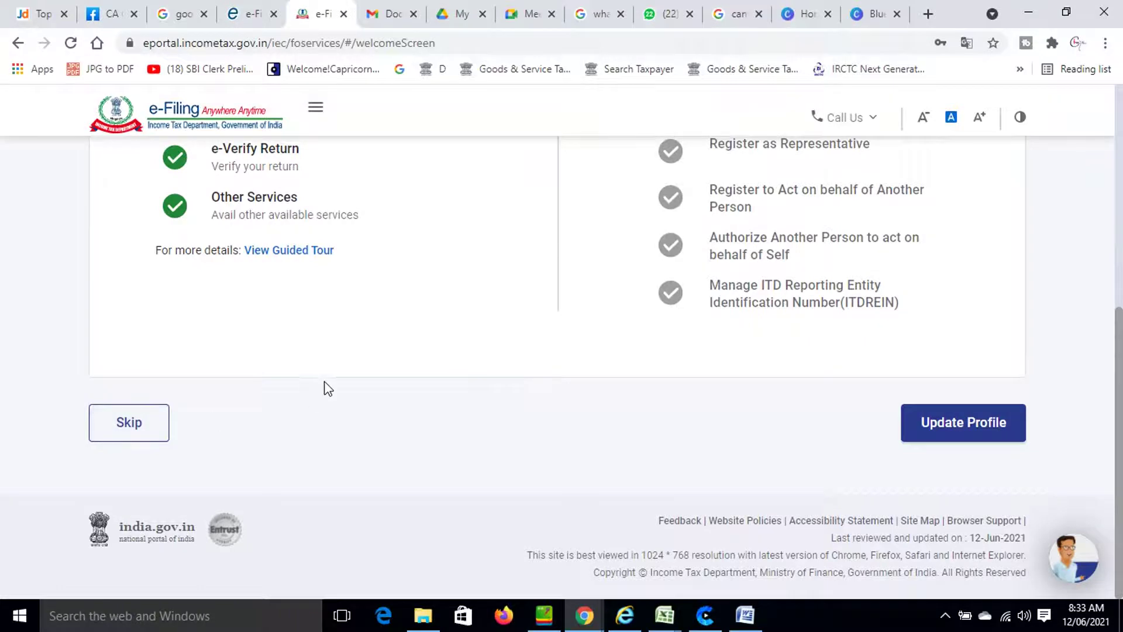
scroll(331, 384, "up", 5)
scroll(331, 384, "up", 2)
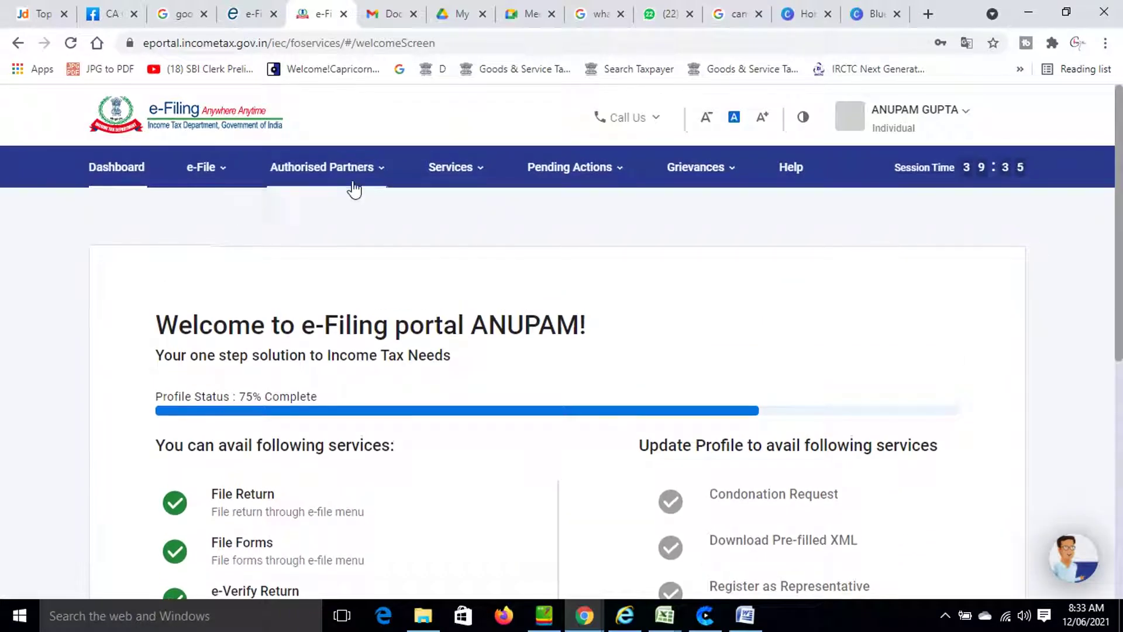
Show the e-File > Income Tax Returns options from the top navigation bar.
mouse_move(386, 193)
mouse_move(526, 170)
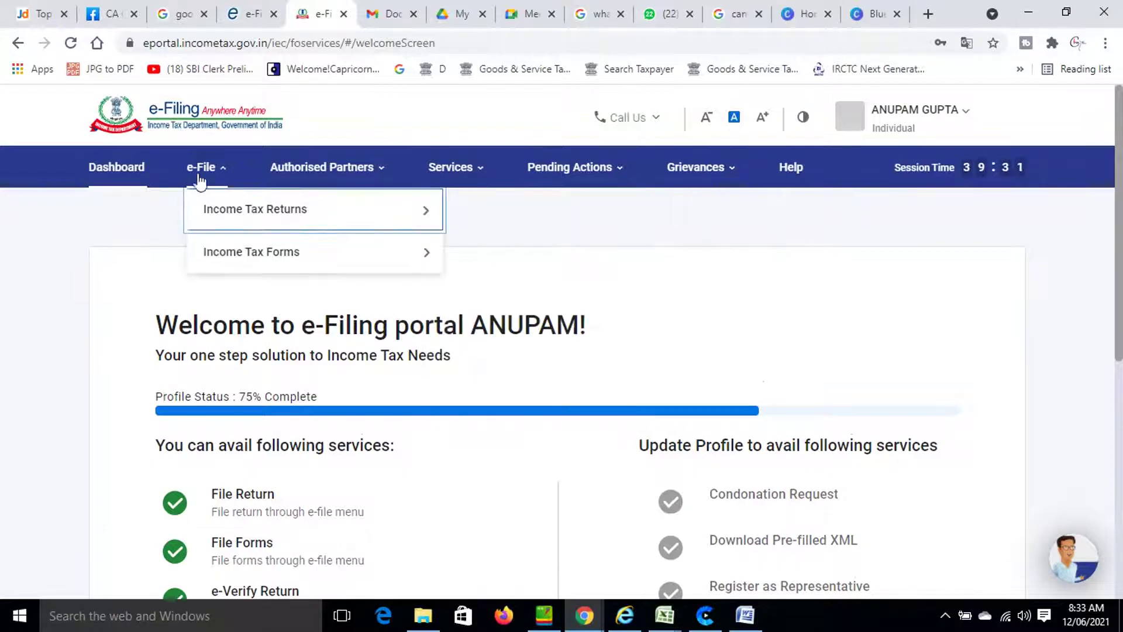
mouse_move(304, 173)
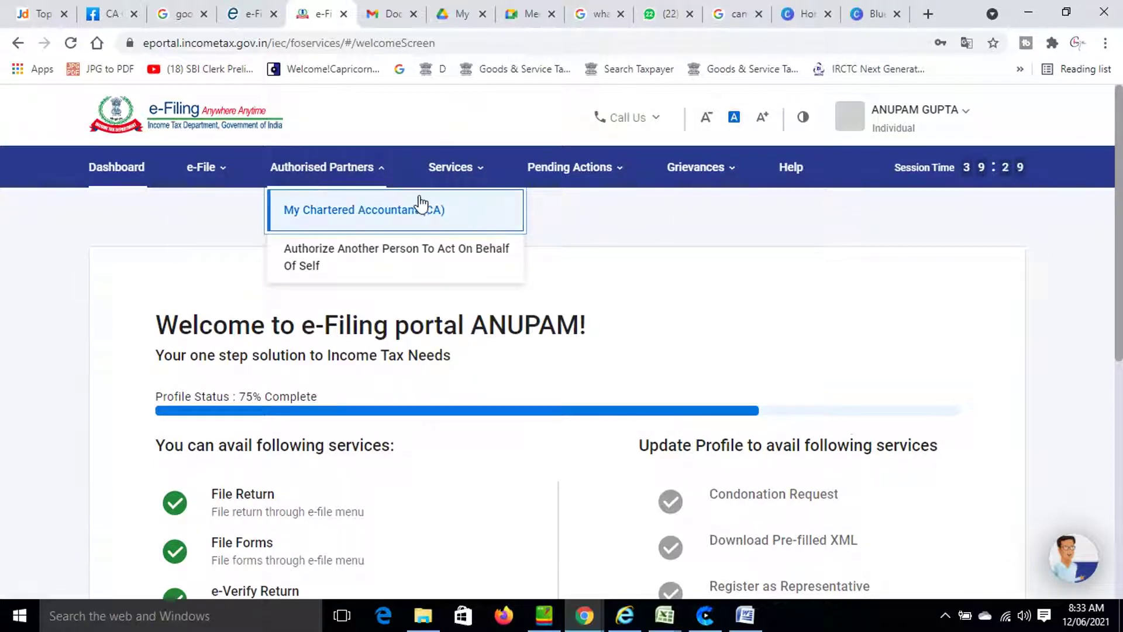
mouse_move(567, 192)
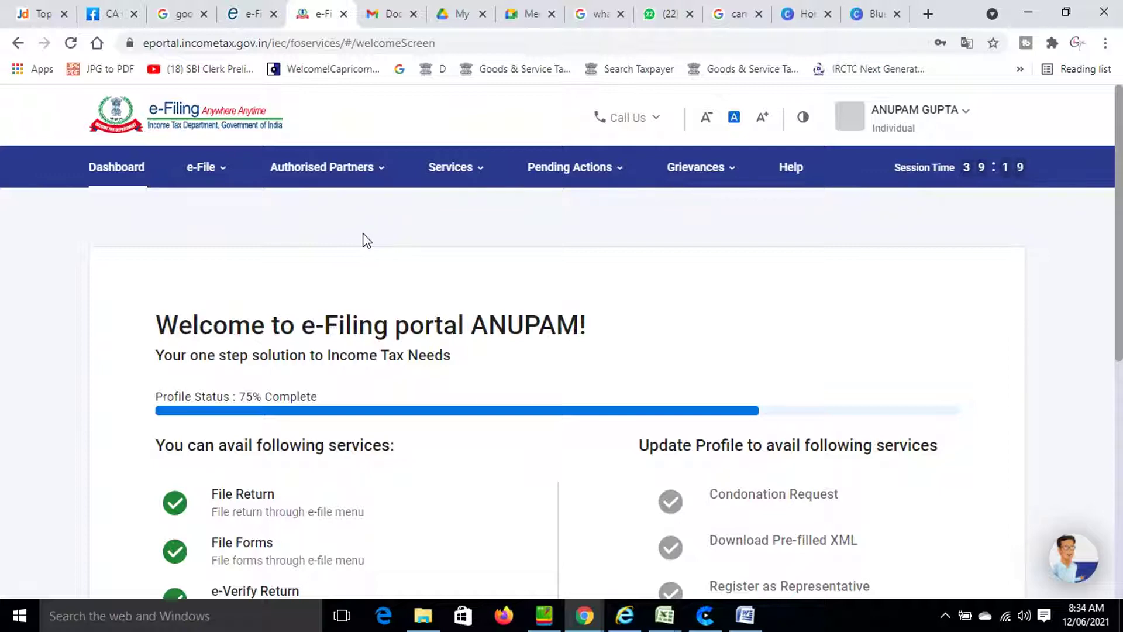
left_click(201, 176)
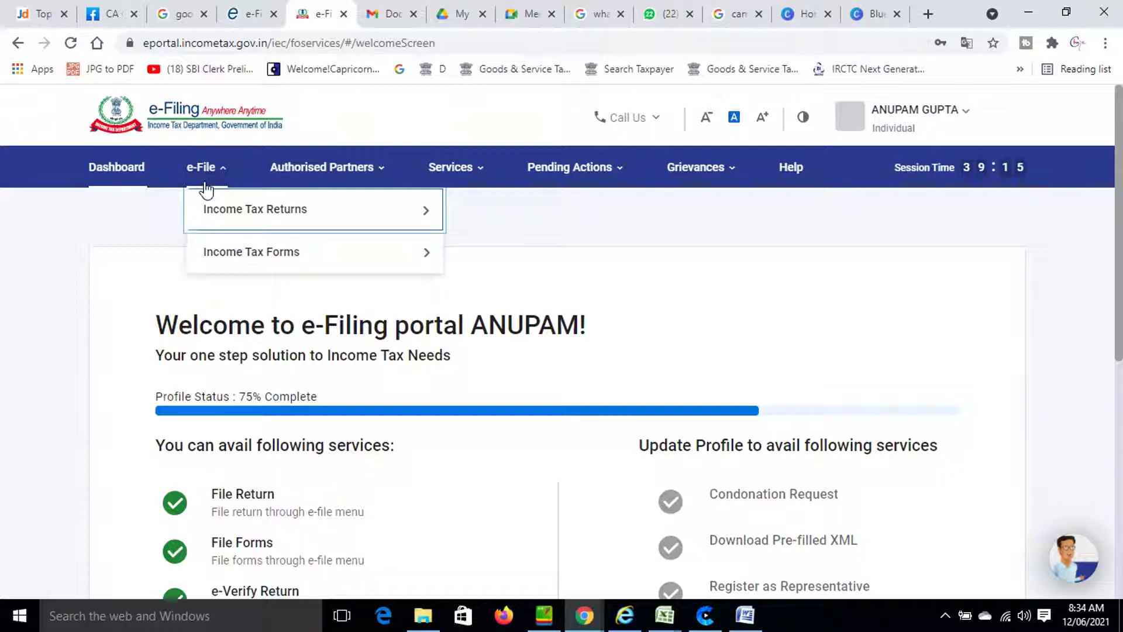
mouse_move(240, 219)
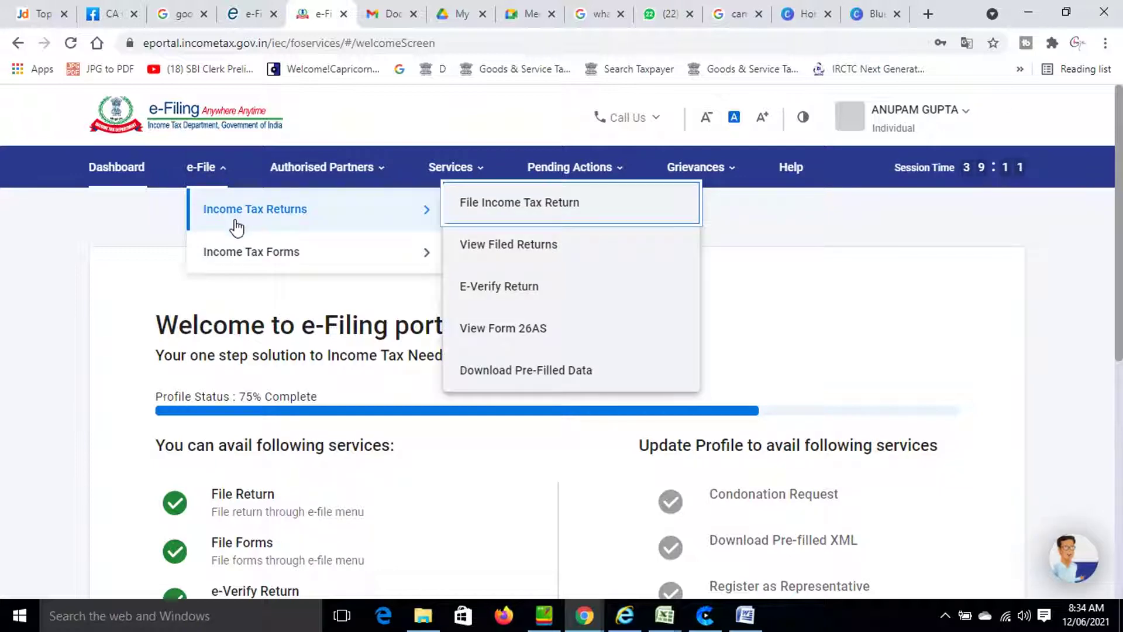
Start filing an income tax return for assessment year 2021-22 (Current A.Y.).
left_click(477, 216)
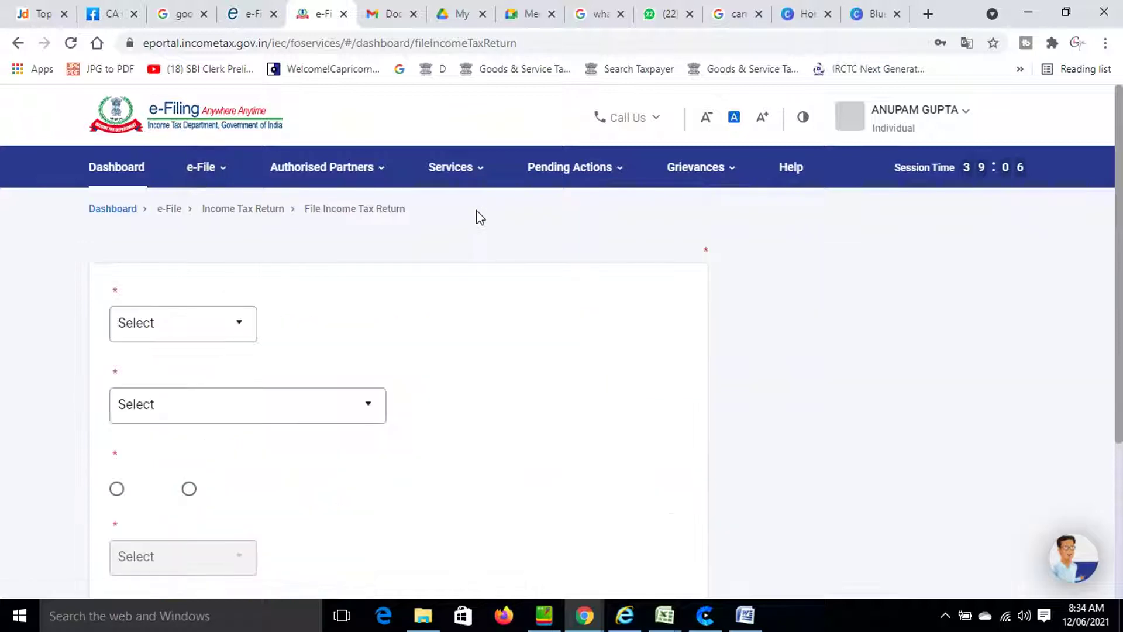
scroll(477, 344, "down", 2)
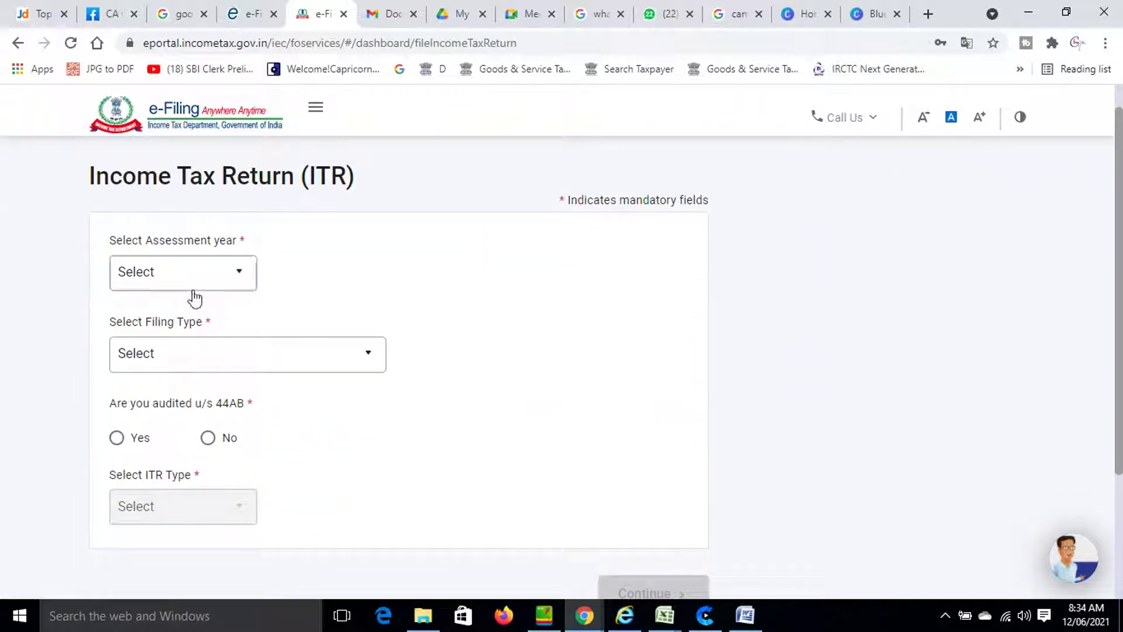
left_click(195, 284)
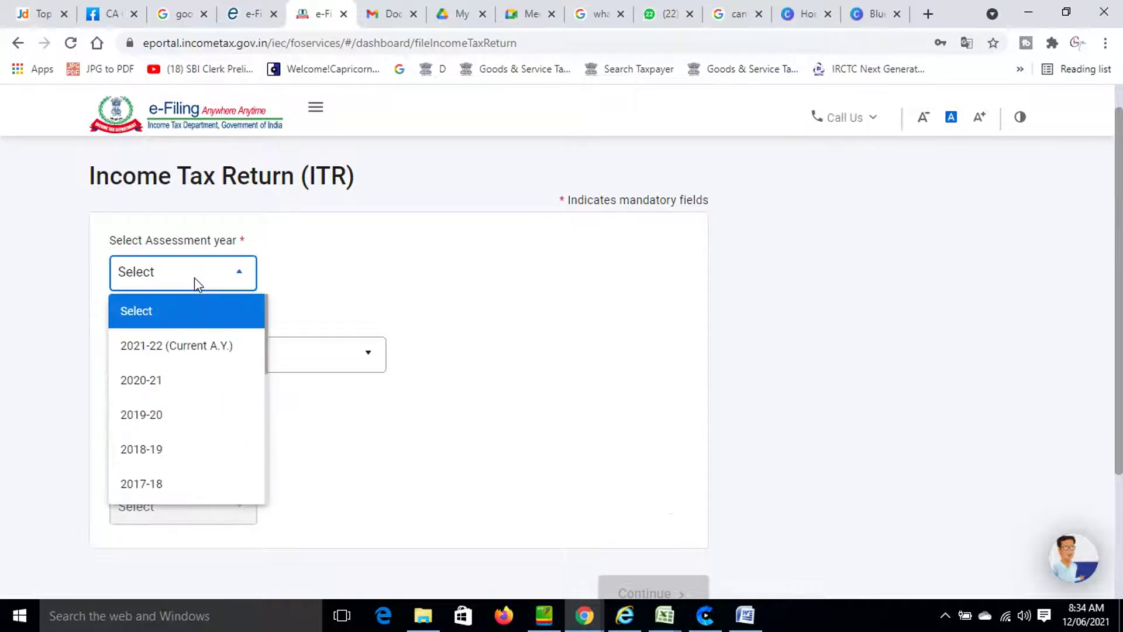
left_click(199, 348)
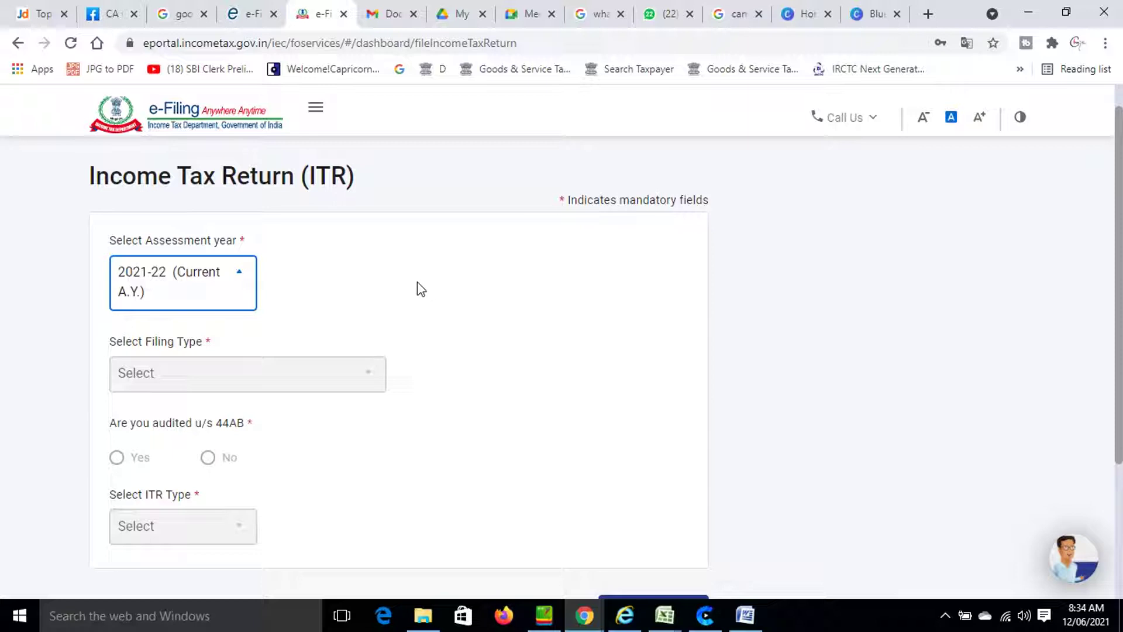
scroll(419, 288, "down", 3)
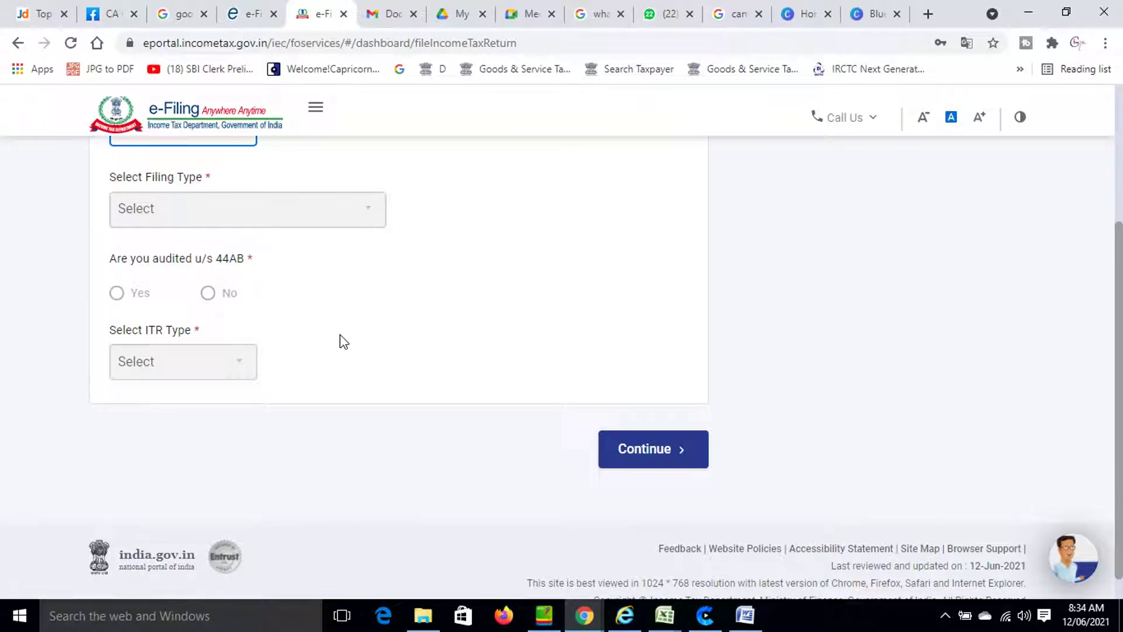
scroll(351, 345, "up", 3)
scroll(358, 351, "down", 2)
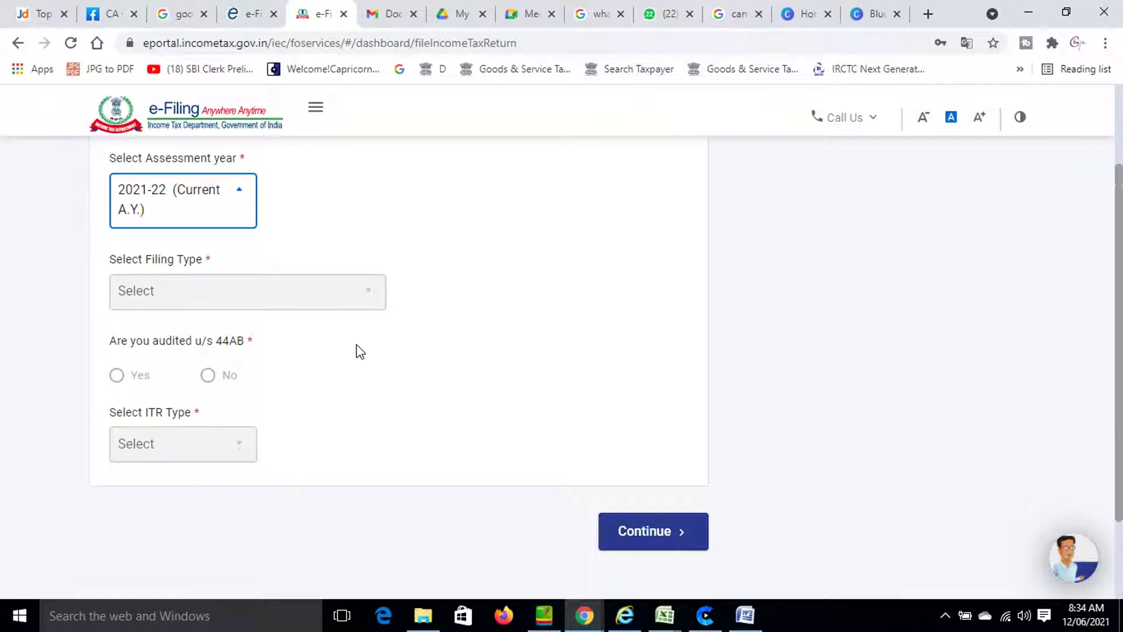
scroll(362, 357, "down", 2)
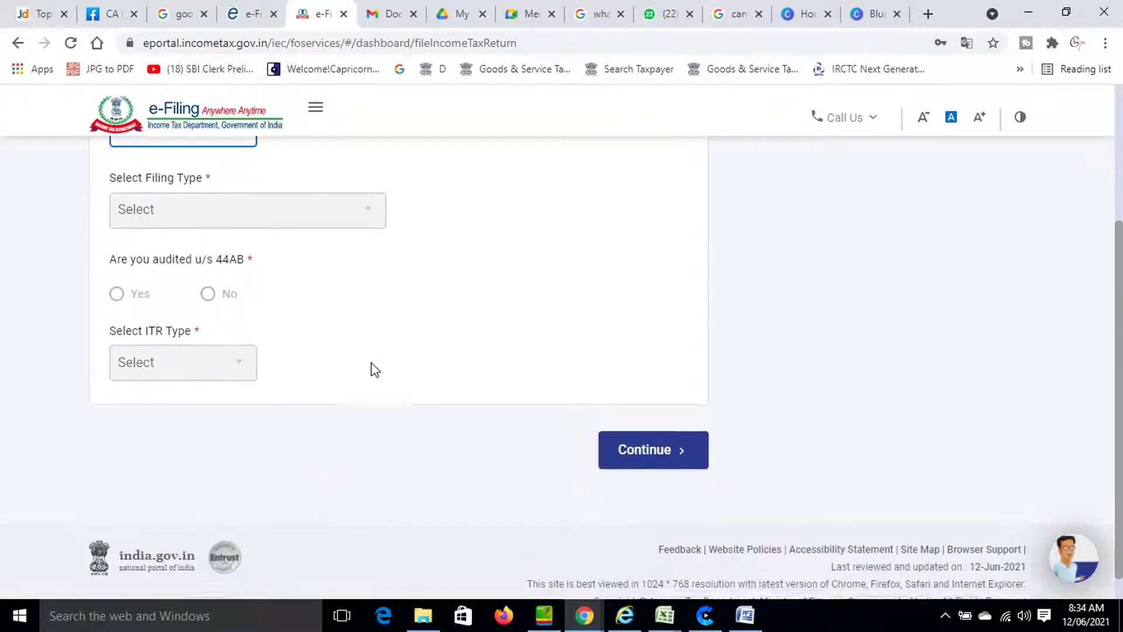
left_click(624, 457)
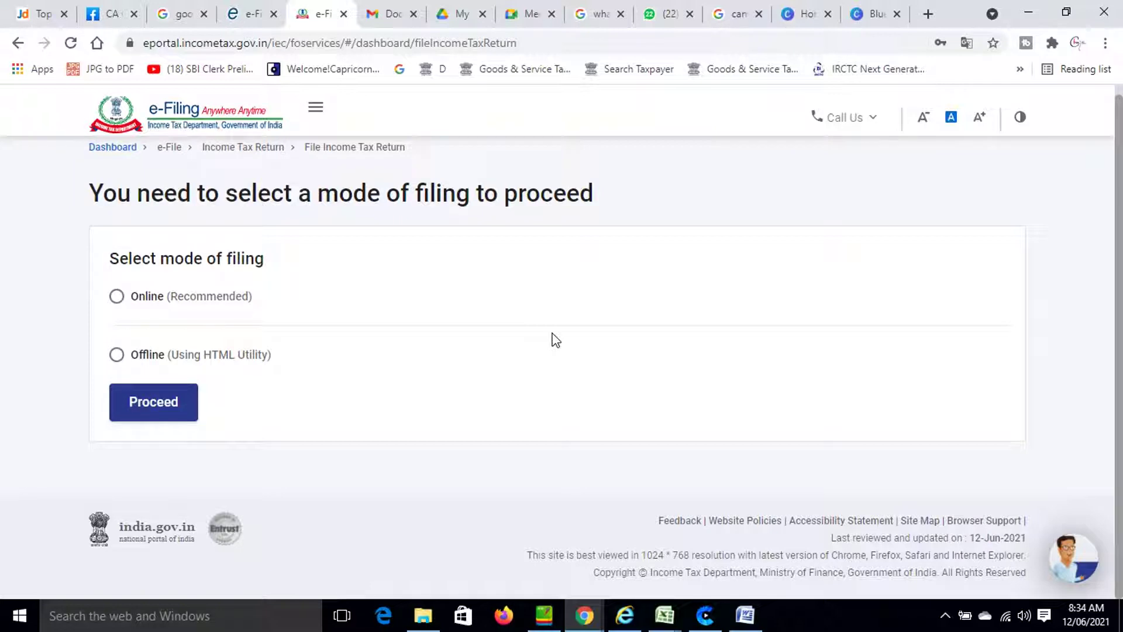
Choose Online (Recommended) as the mode of filing and proceed.
left_click(139, 302)
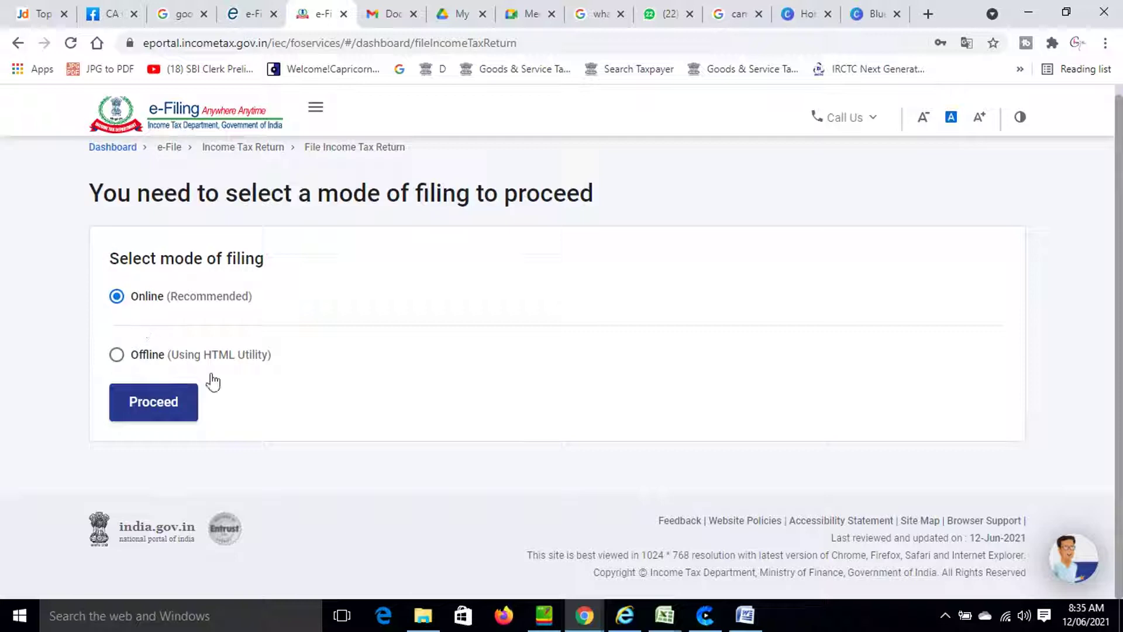
left_click(146, 419)
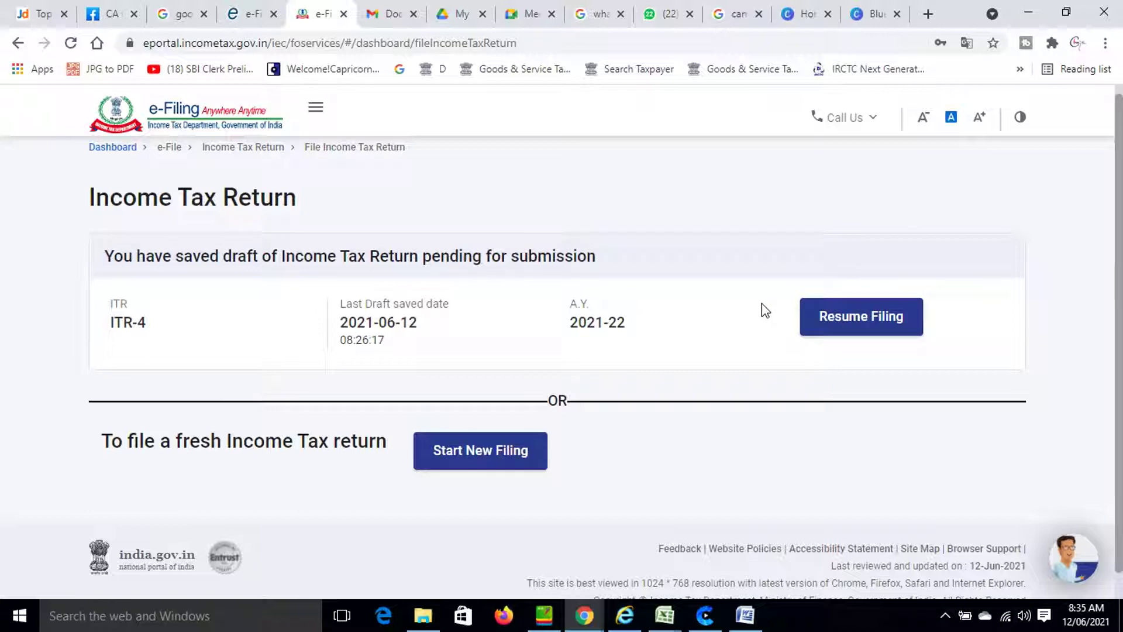
Start a fresh return filing with Individual as the filing status.
left_click(490, 468)
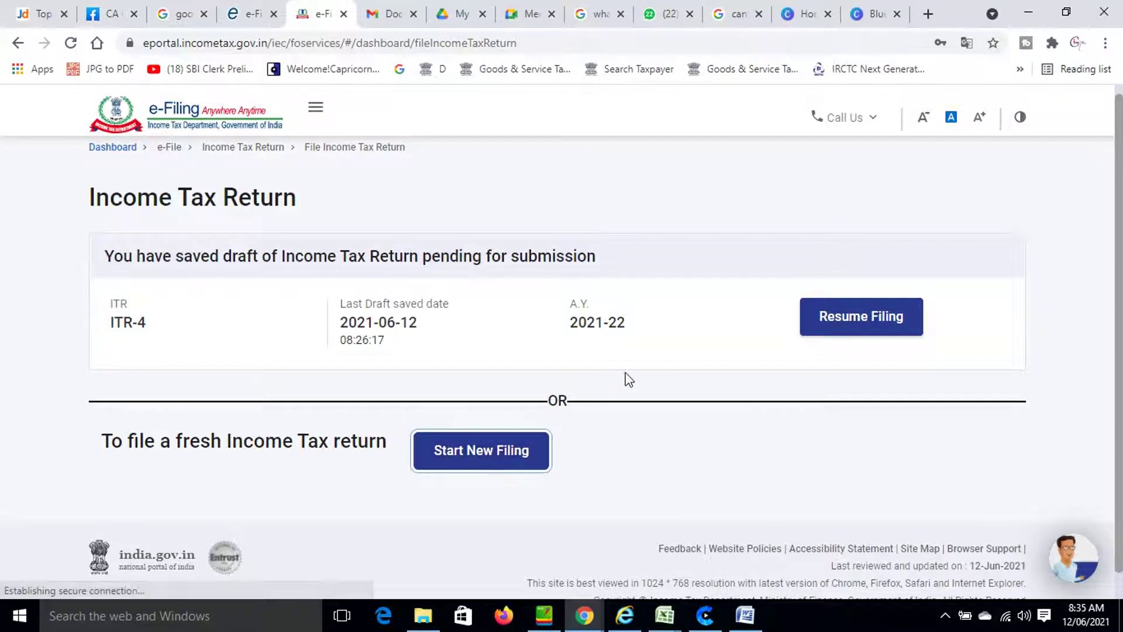
scroll(625, 389, "down", 2)
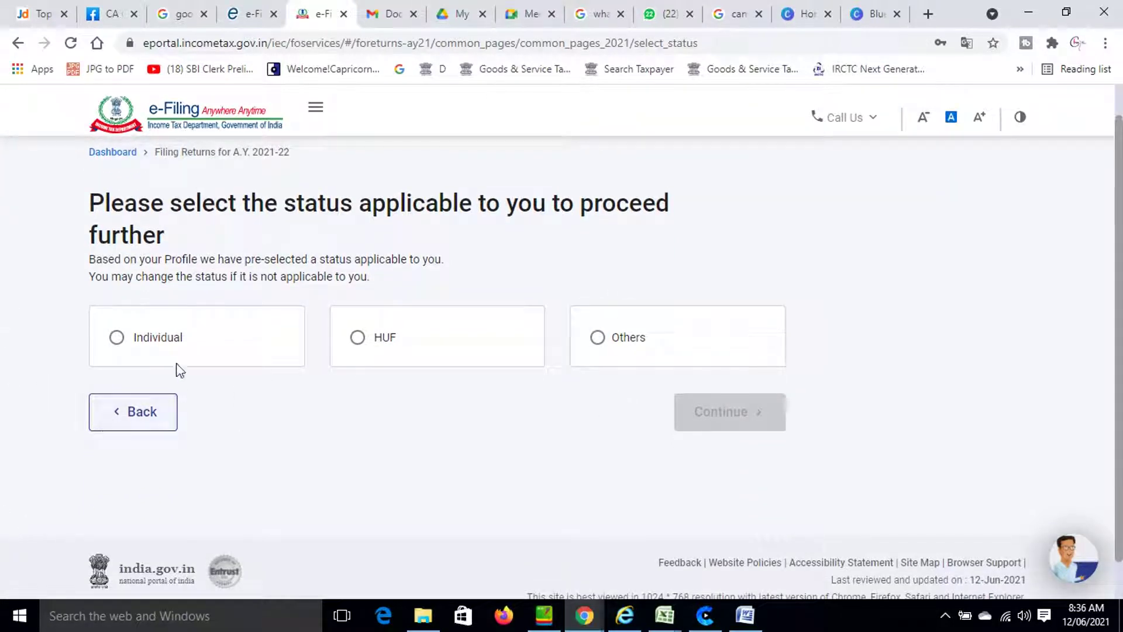
left_click(136, 344)
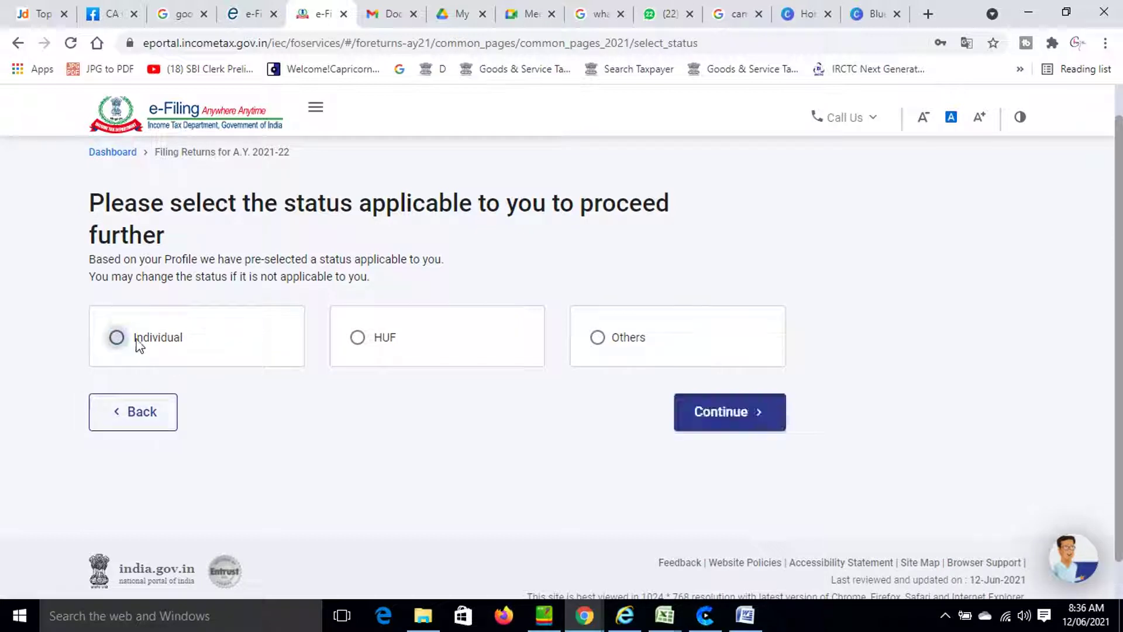
left_click(735, 418)
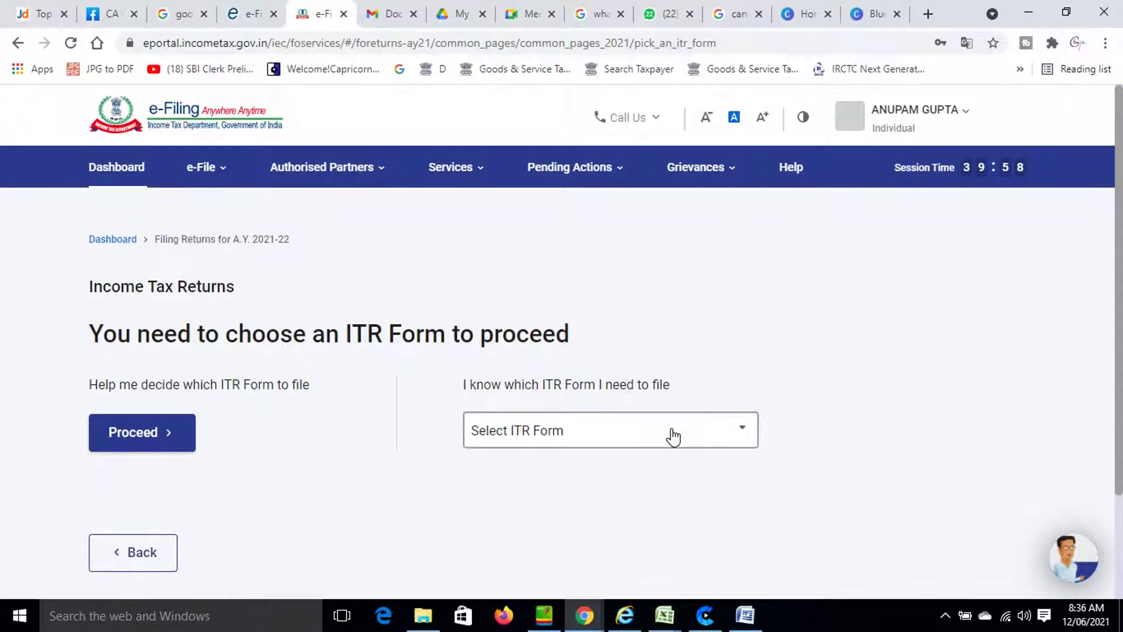
Select ITR - 4 as the form to file.
left_click(651, 444)
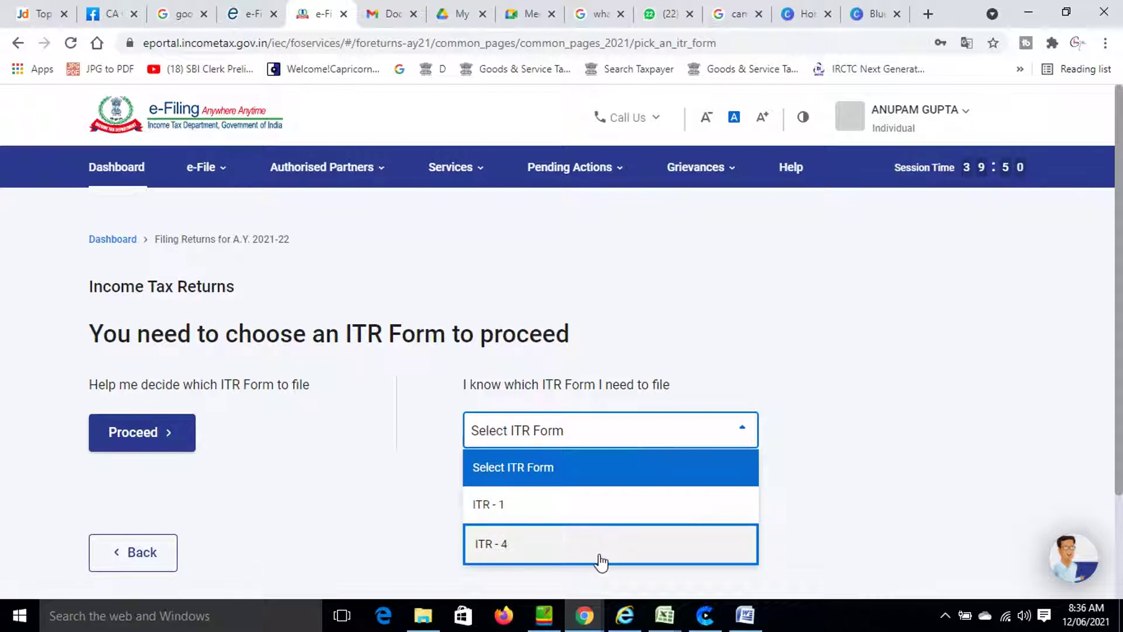
left_click(599, 557)
scroll(620, 543, "down", 3)
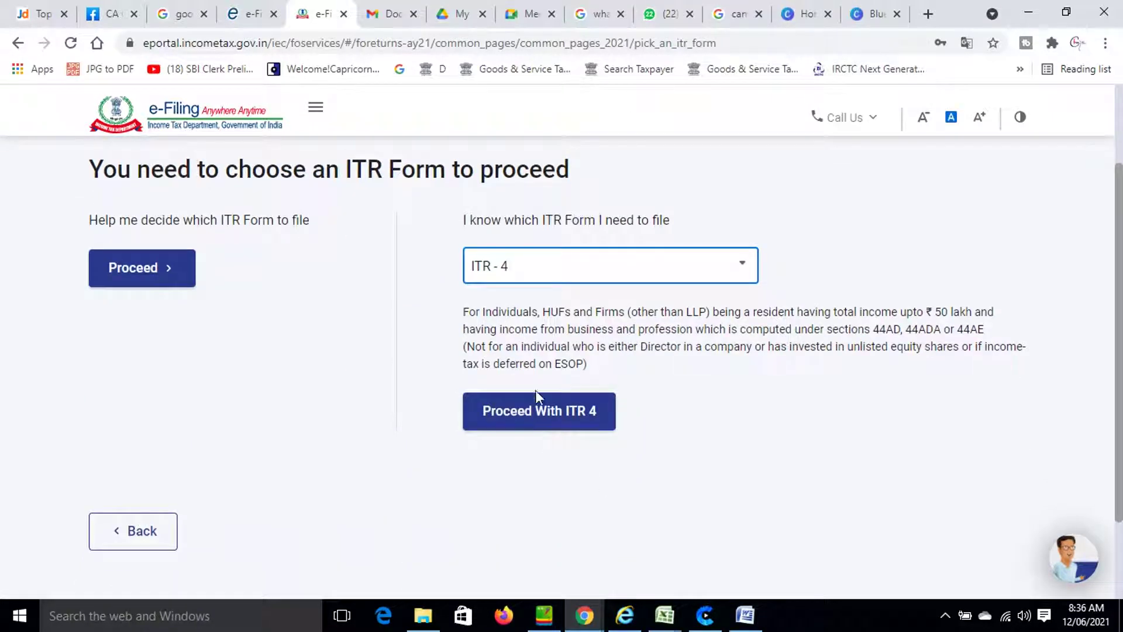
Proceed with ITR 4 and review its getting-started page.
left_click(526, 433)
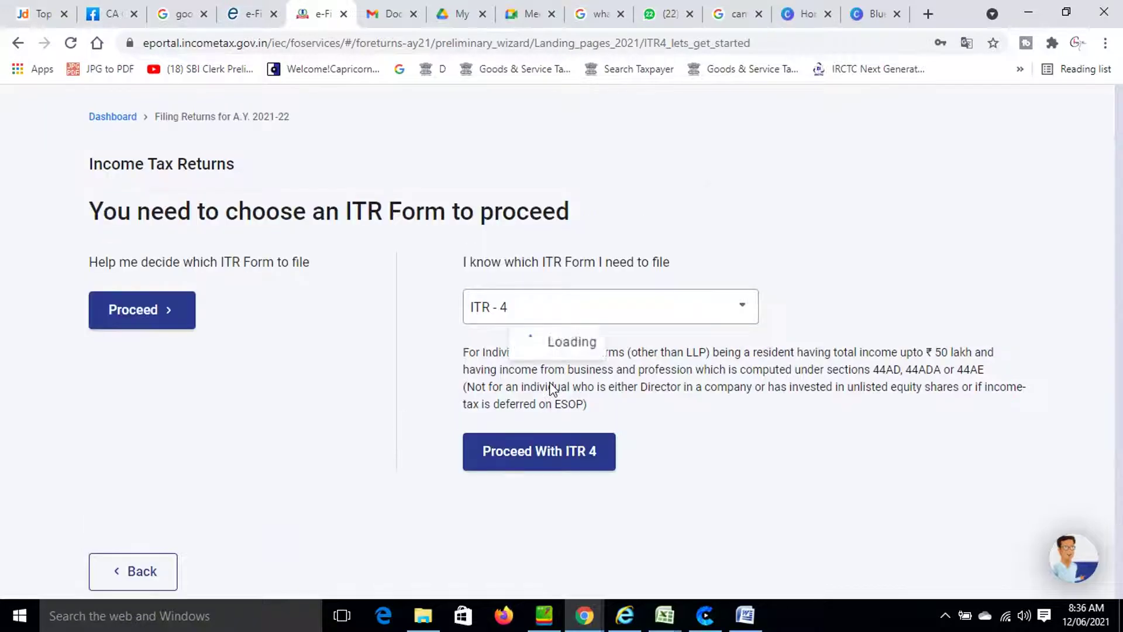
scroll(426, 388, "down", 6)
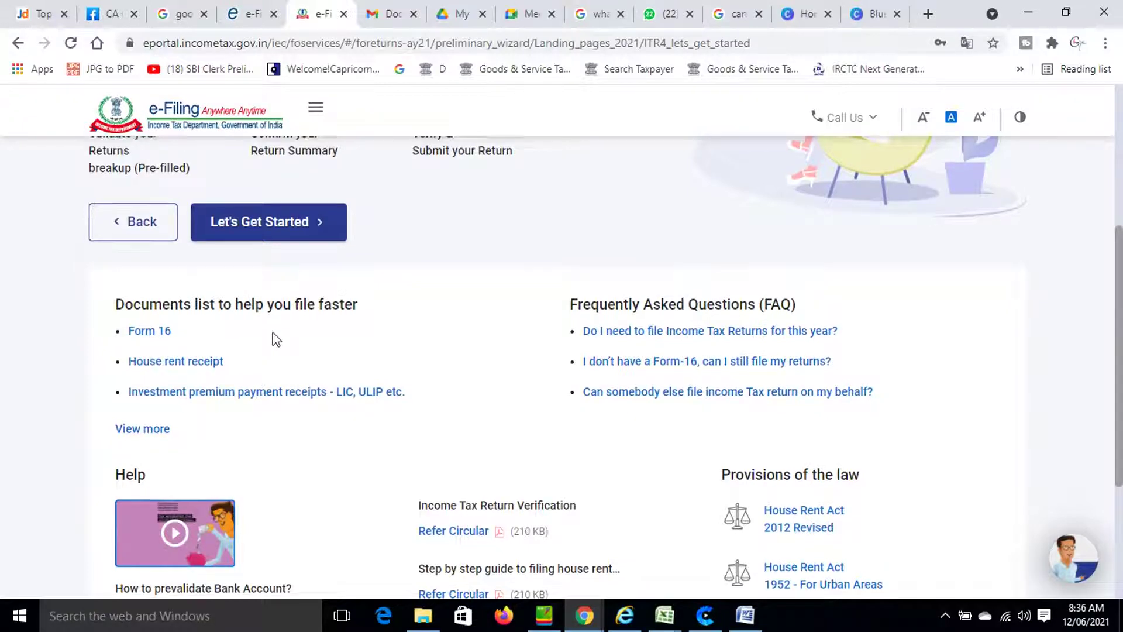
scroll(272, 339, "up", 1)
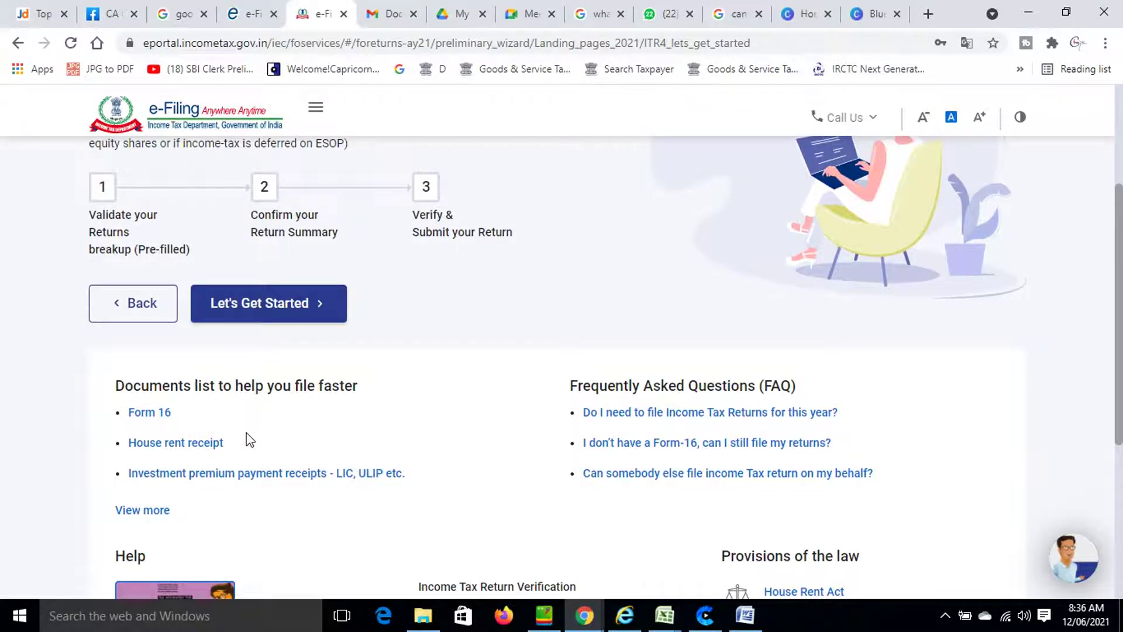
scroll(245, 431, "up", 3)
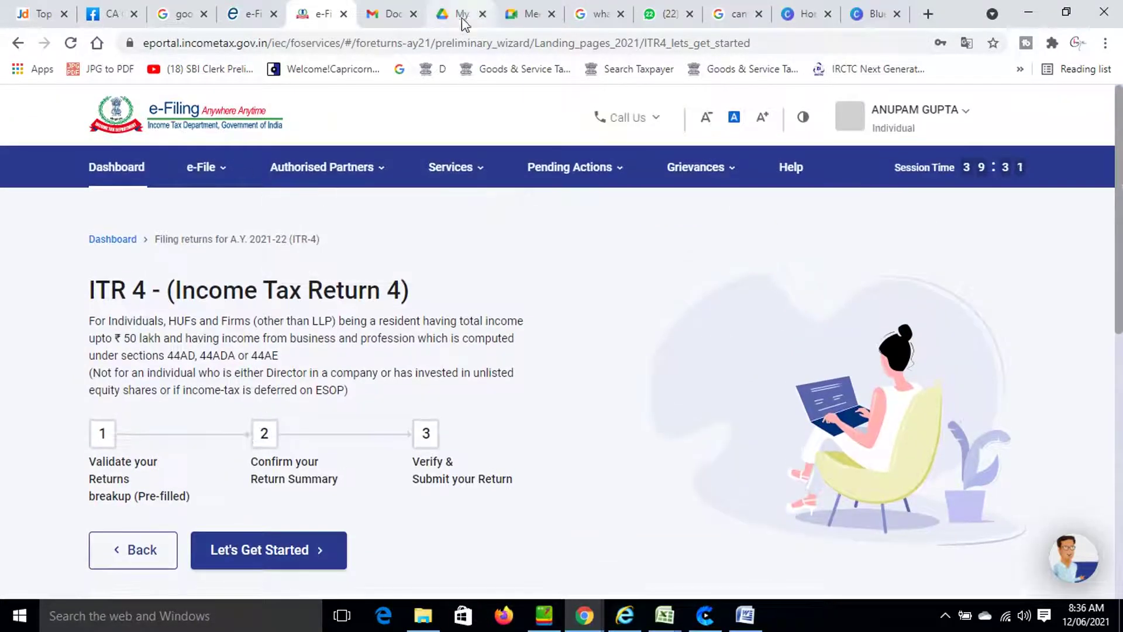
Browse the income tax return options in the e-File menu.
mouse_move(240, 176)
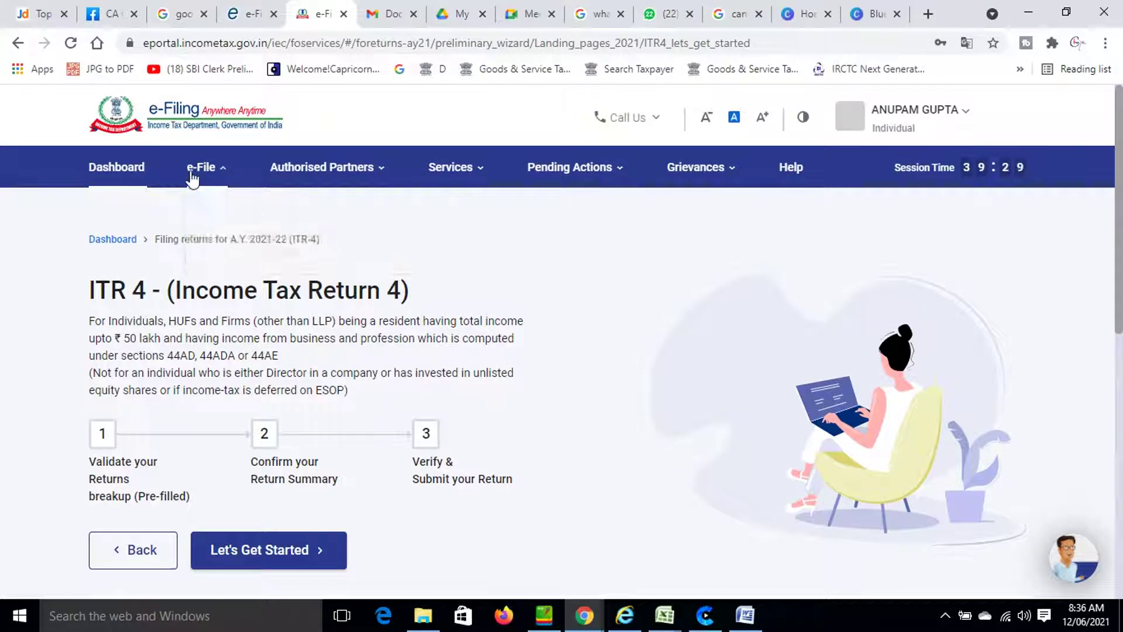
left_click(202, 168)
mouse_move(246, 219)
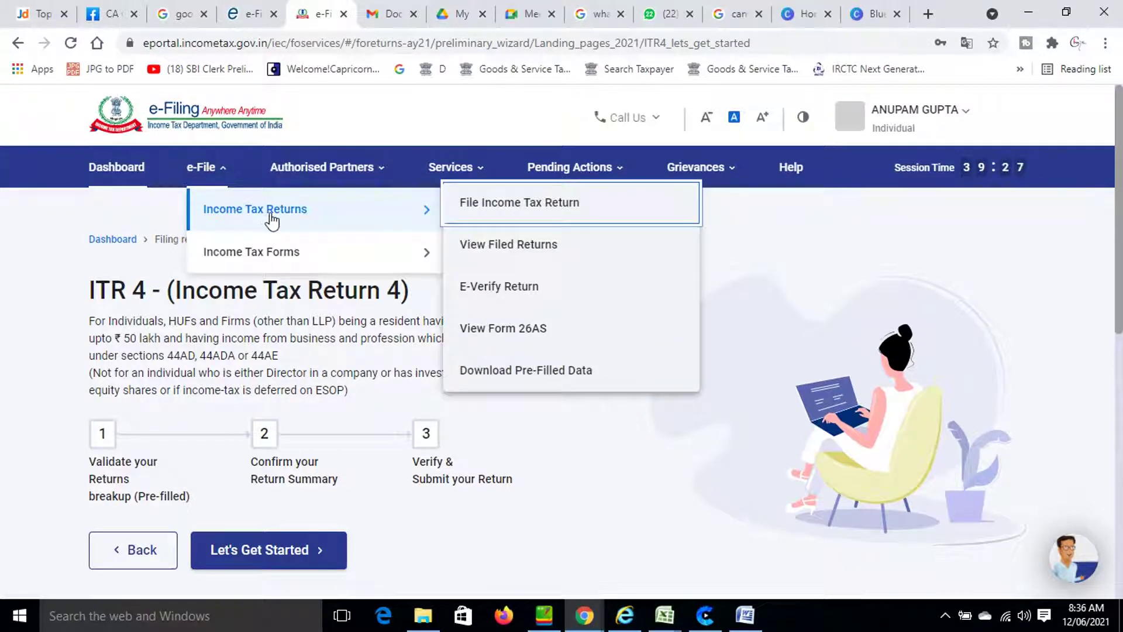
mouse_move(449, 257)
scroll(587, 448, "down", 3)
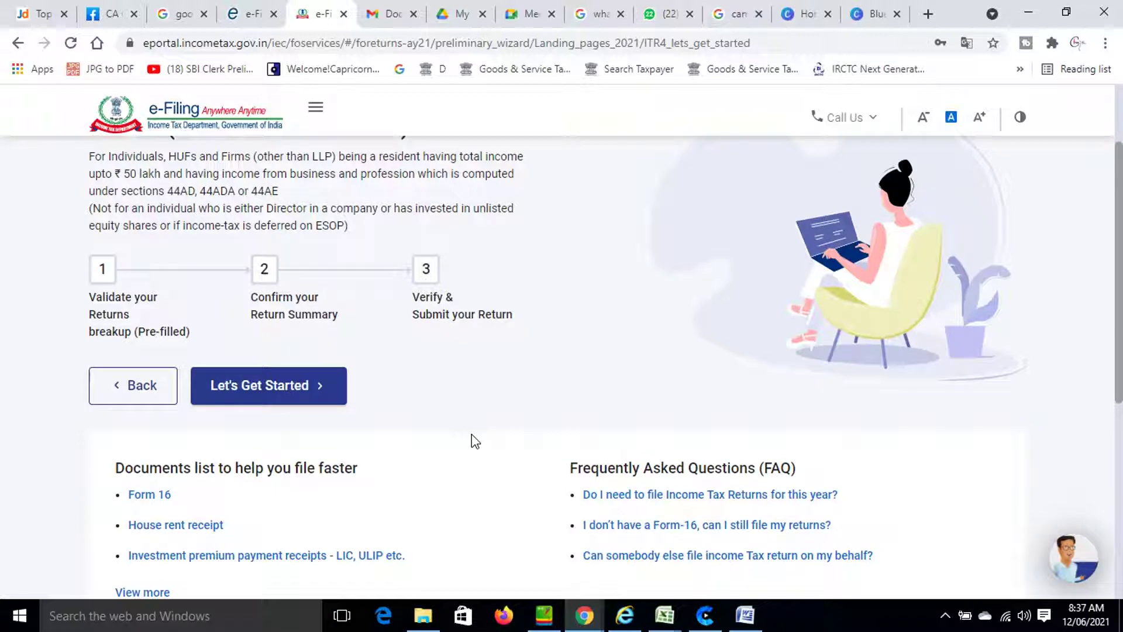
Begin the ITR 4 return and dismiss the website-blocked alerts and antivirus popup.
left_click(250, 388)
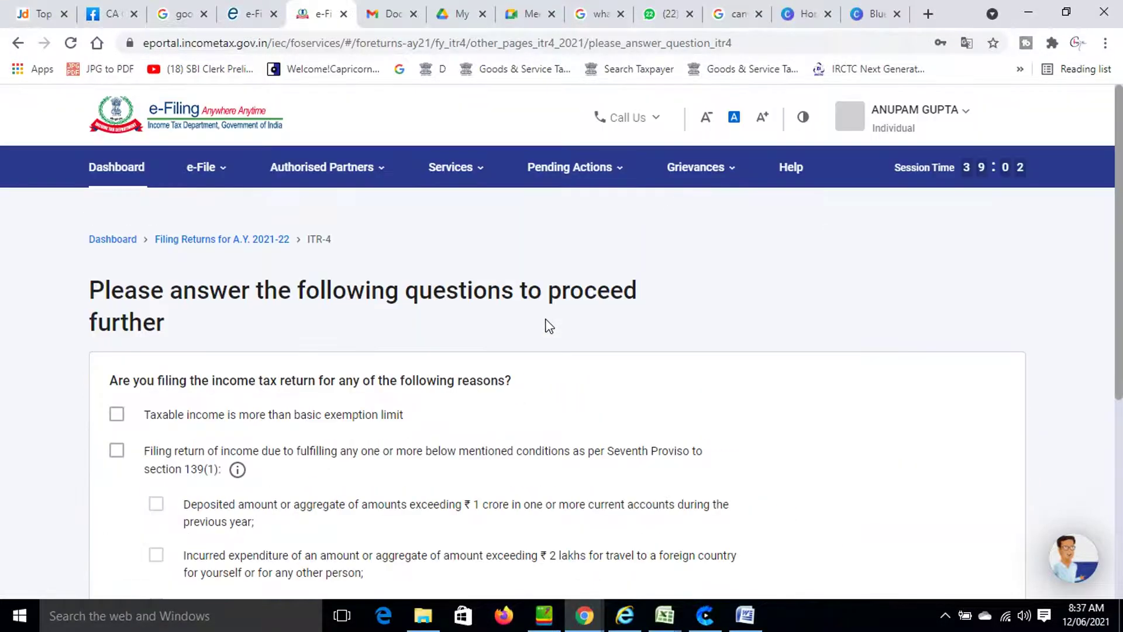
scroll(547, 326, "down", 2)
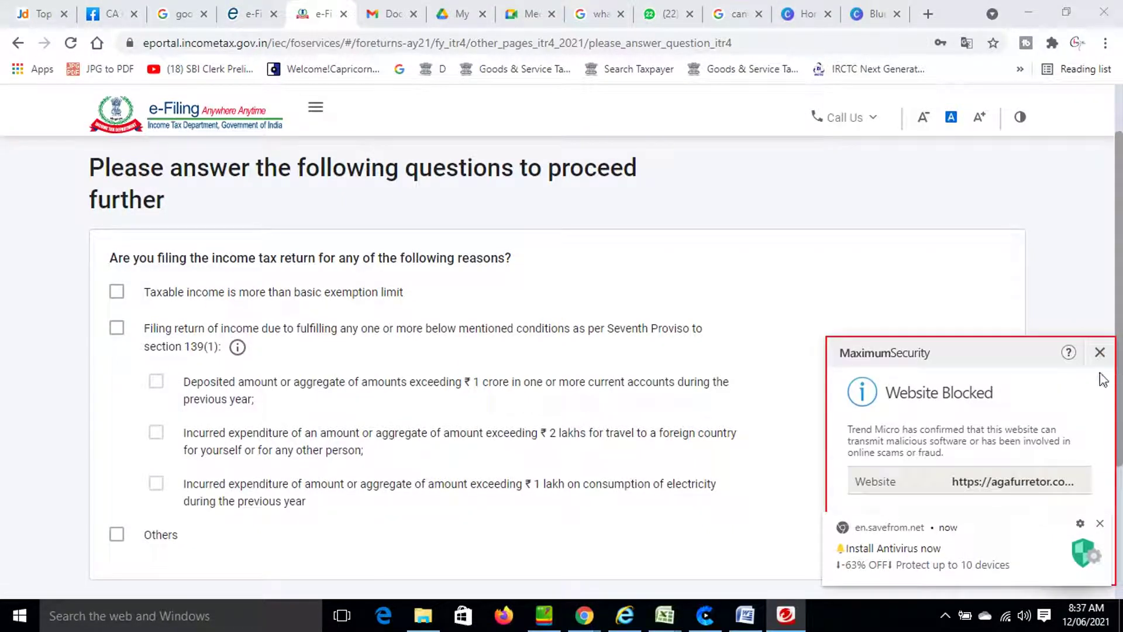
left_click(1100, 352)
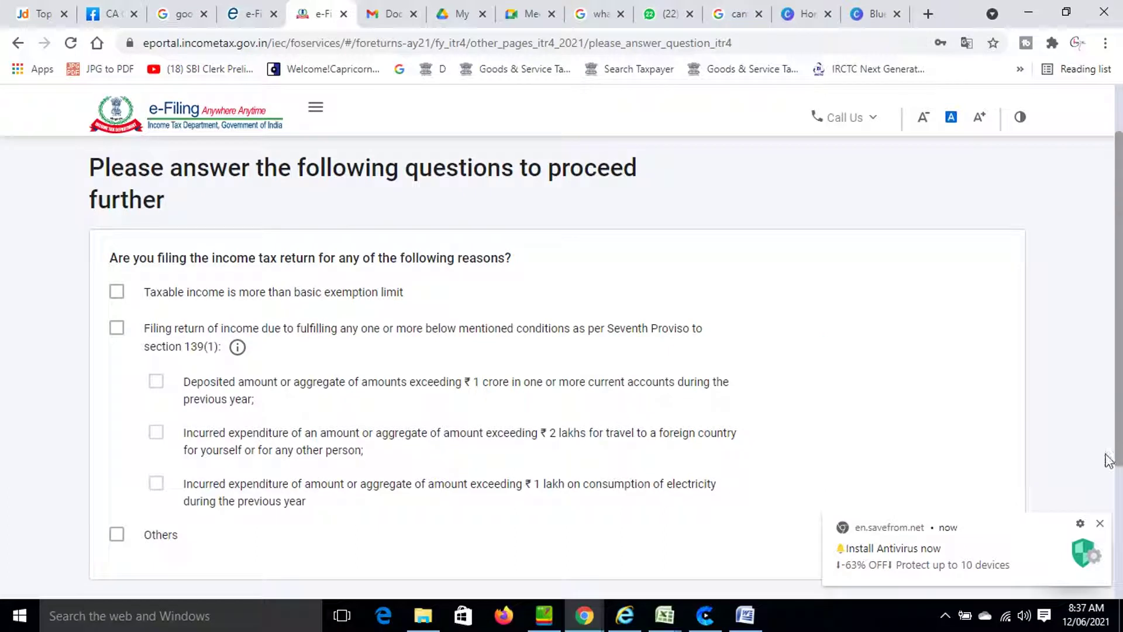
left_click(1099, 523)
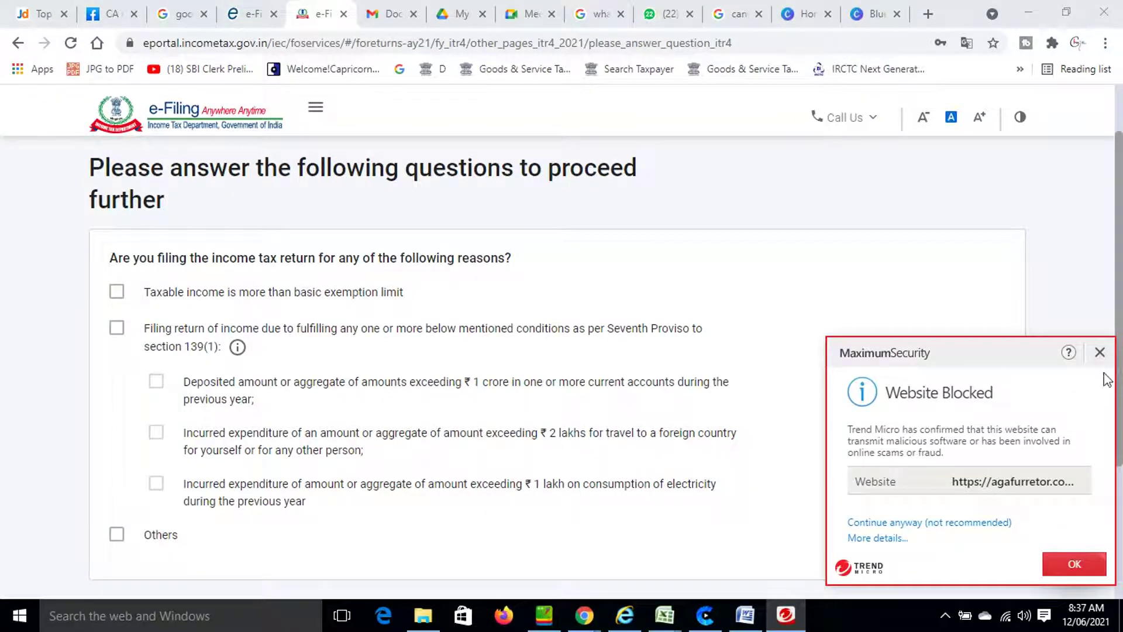
left_click(1099, 352)
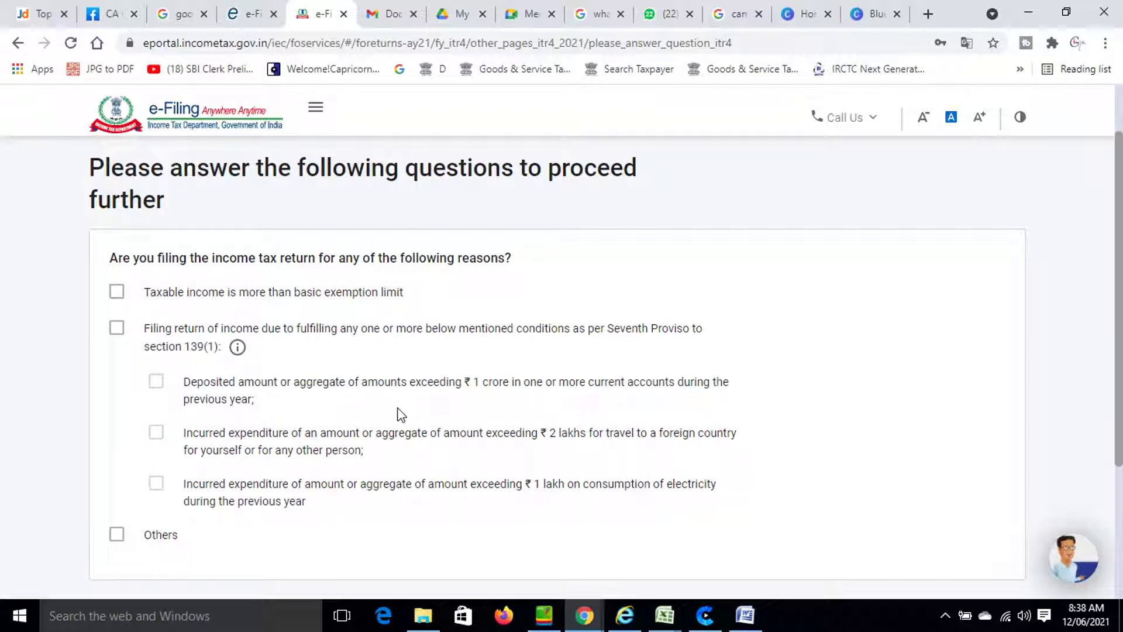
Give 'Taxable income is more than basic exemption limit' as the filing reason and continue.
scroll(399, 415, "down", 1)
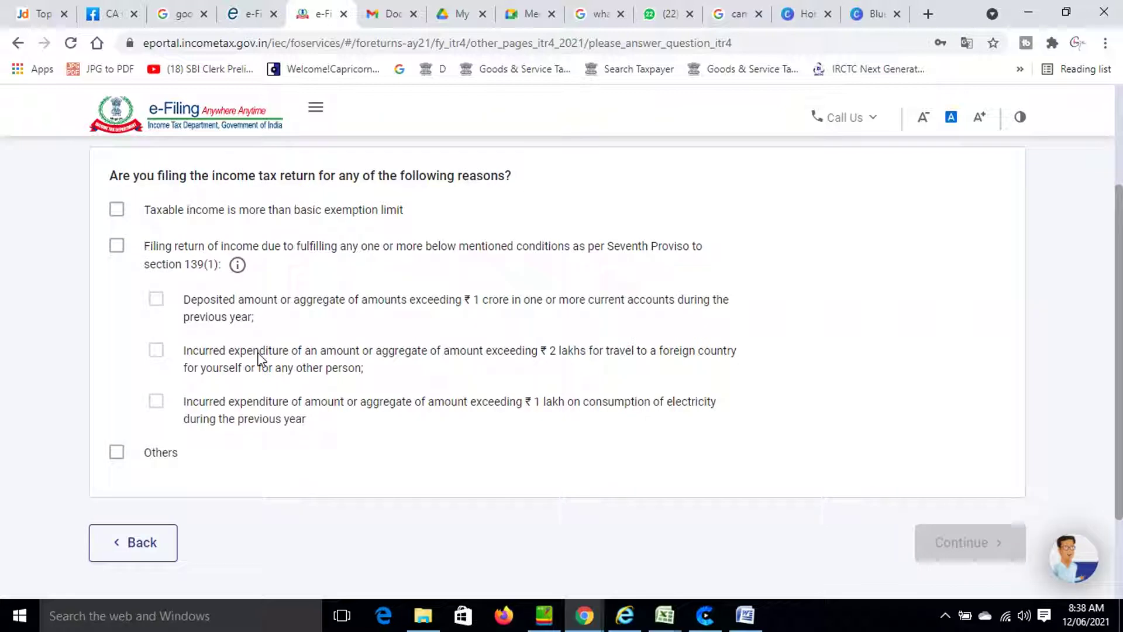
scroll(258, 358, "down", 2)
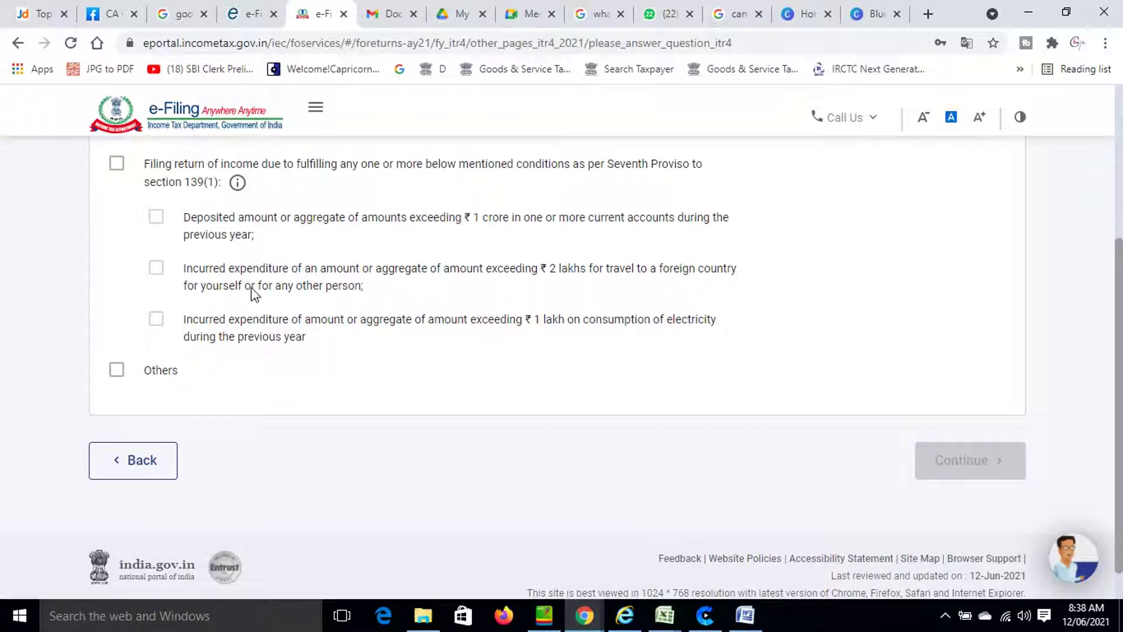
scroll(254, 307, "up", 2)
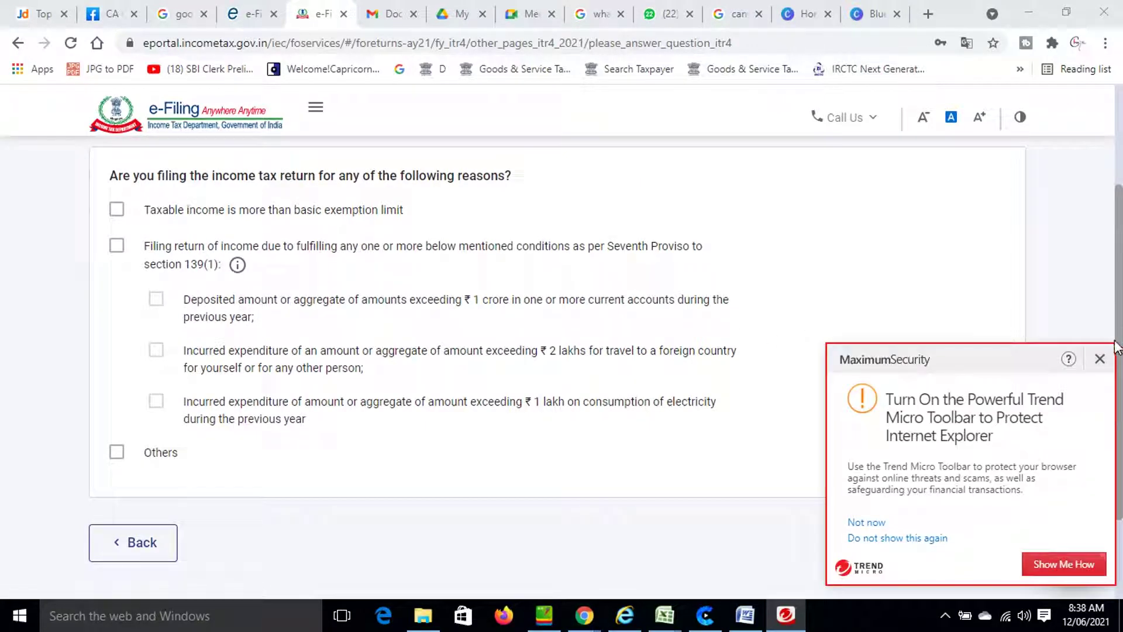
left_click(1099, 359)
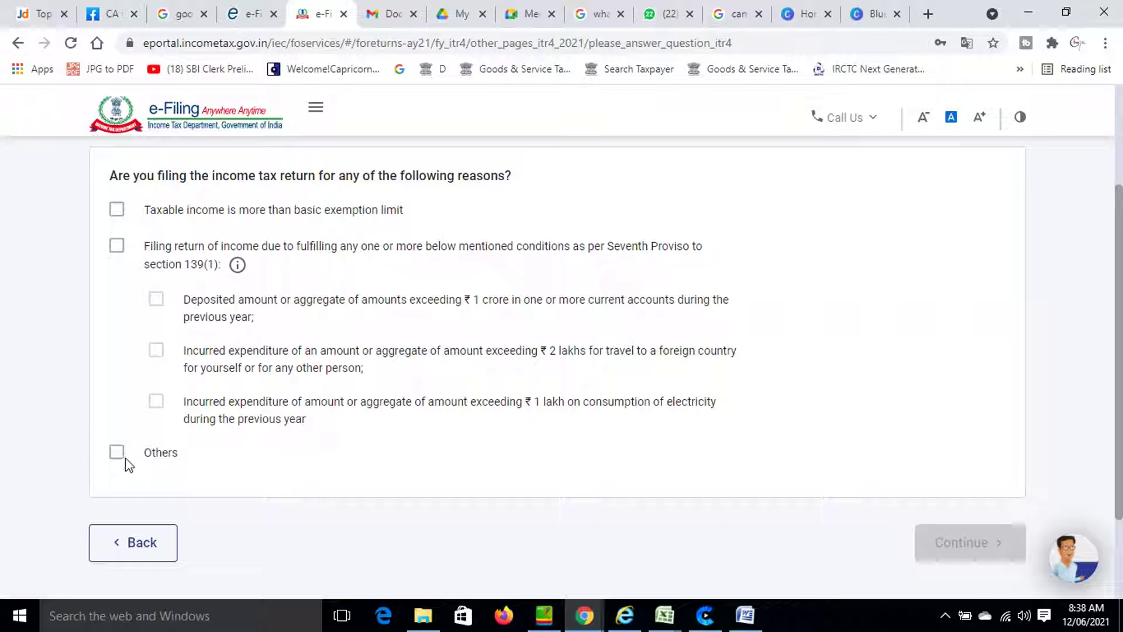
left_click(115, 211)
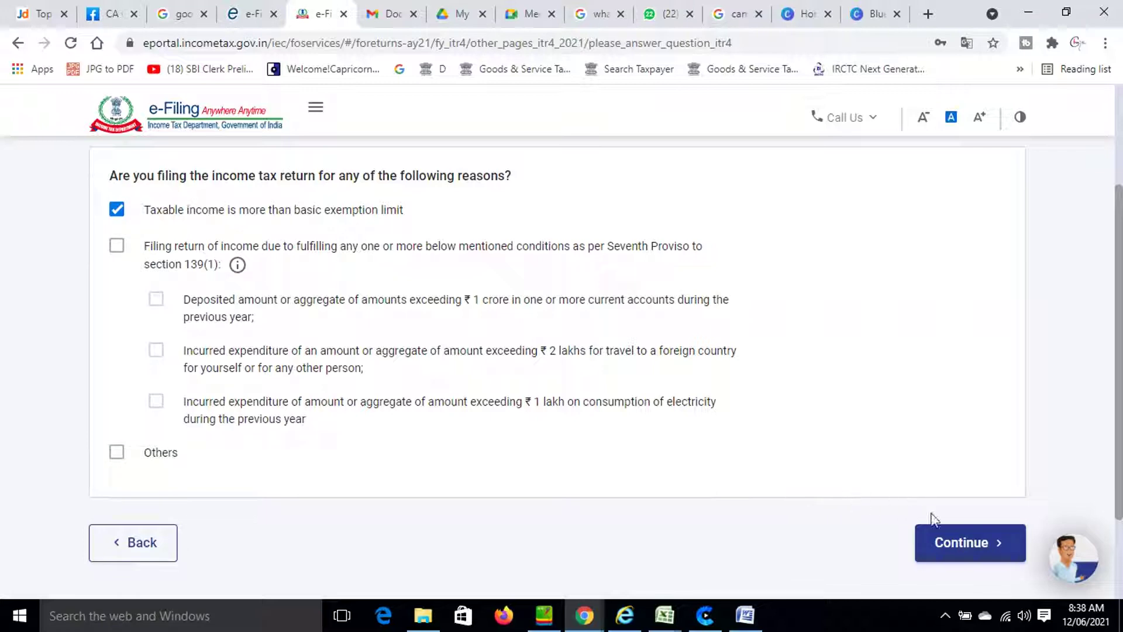
left_click(949, 543)
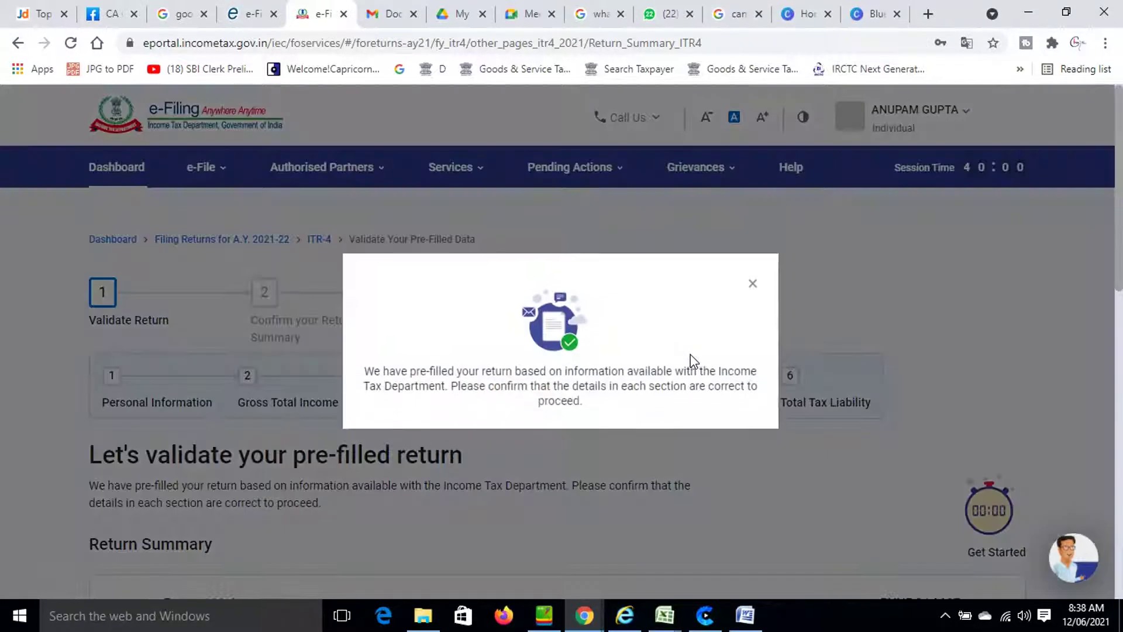
Dismiss the pre-filled return notice and review the six Return Summary sections.
left_click(753, 283)
scroll(728, 323, "down", 1)
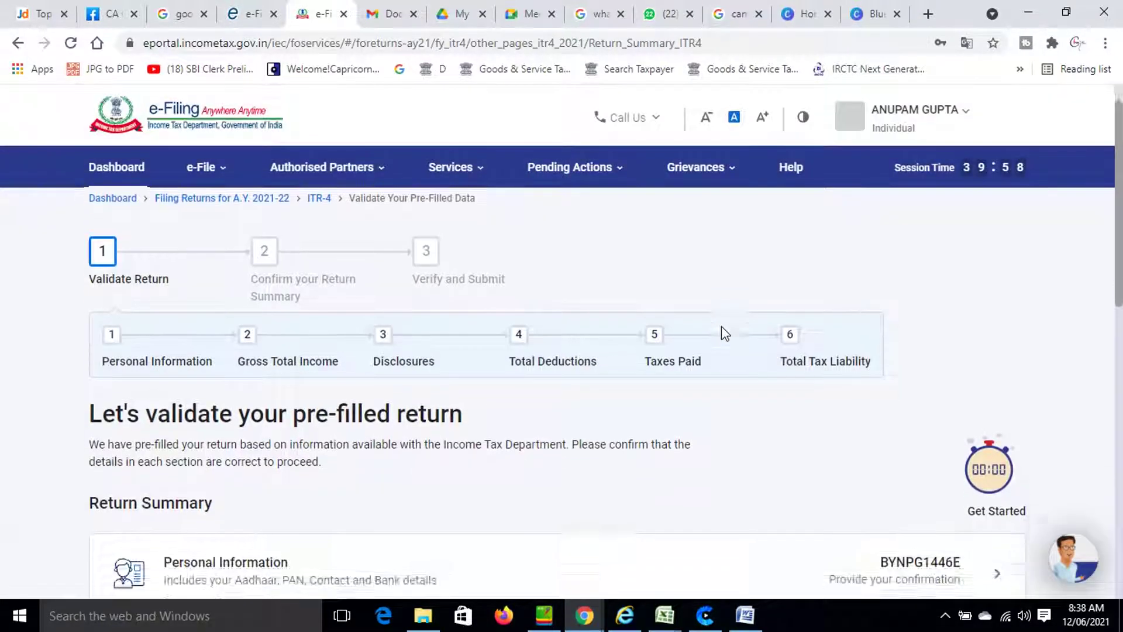
scroll(721, 325, "up", 1)
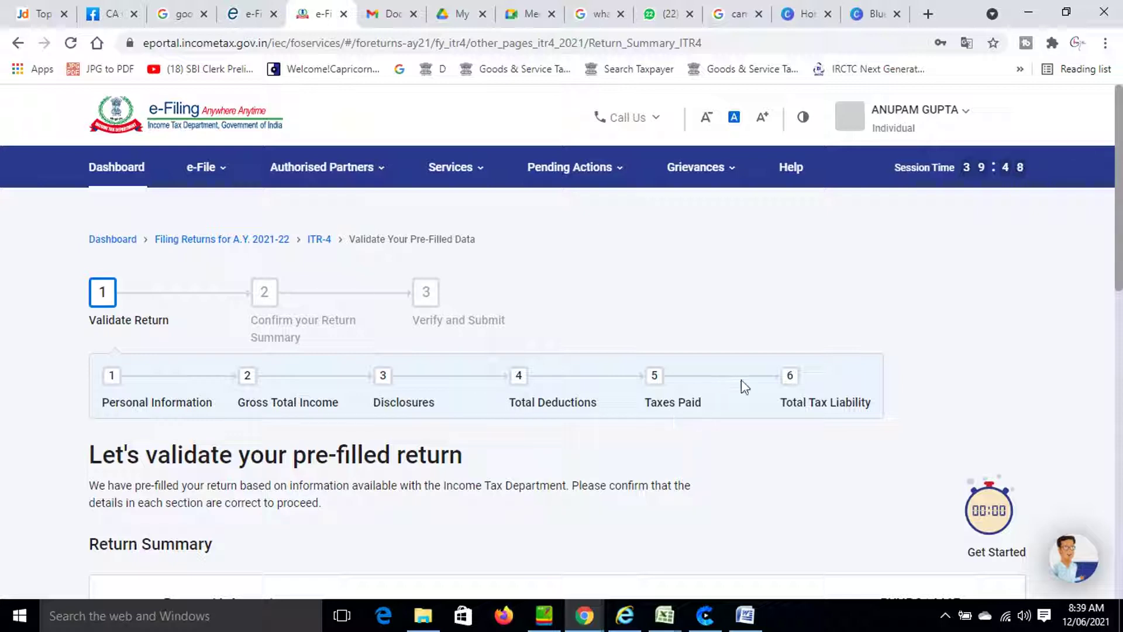
scroll(800, 395, "down", 4)
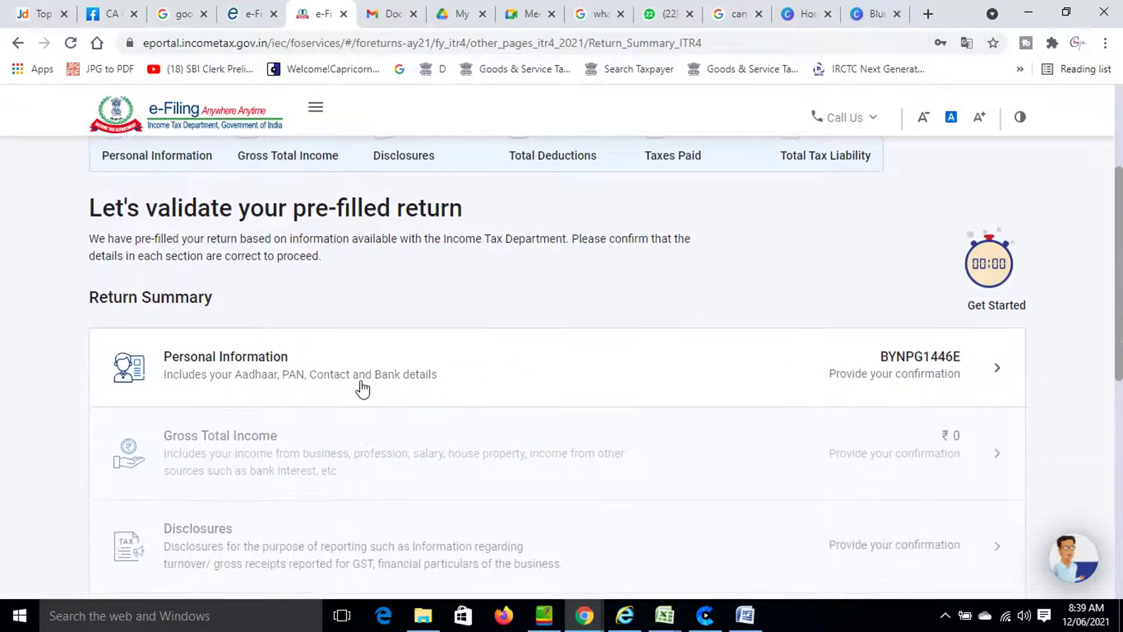
scroll(358, 388, "down", 2)
scroll(358, 388, "up", 1)
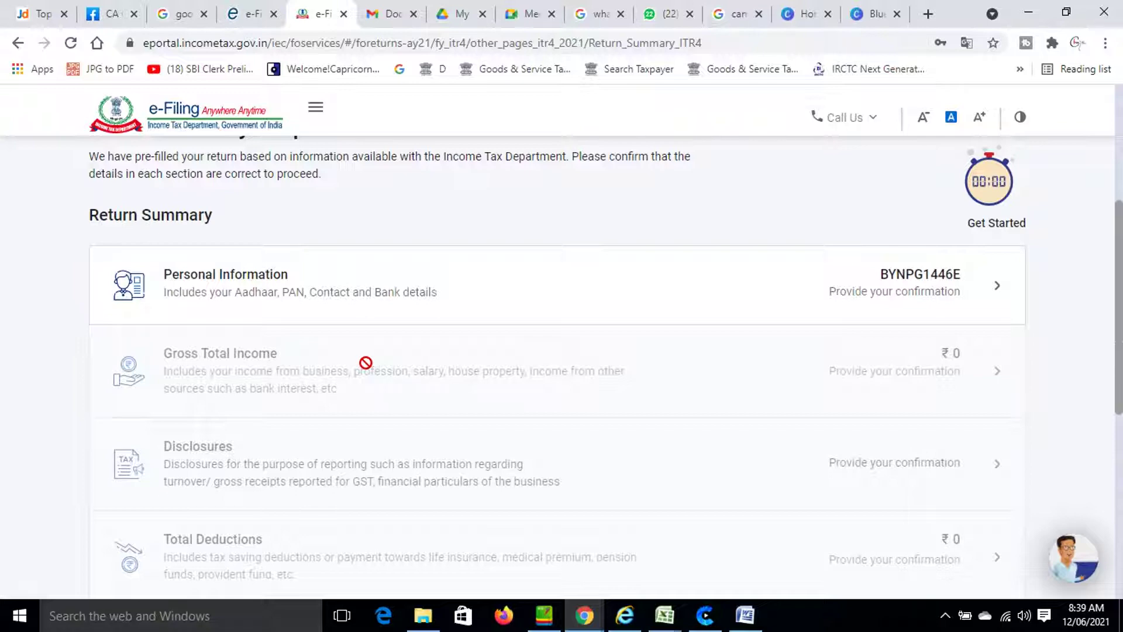
scroll(335, 392, "down", 5)
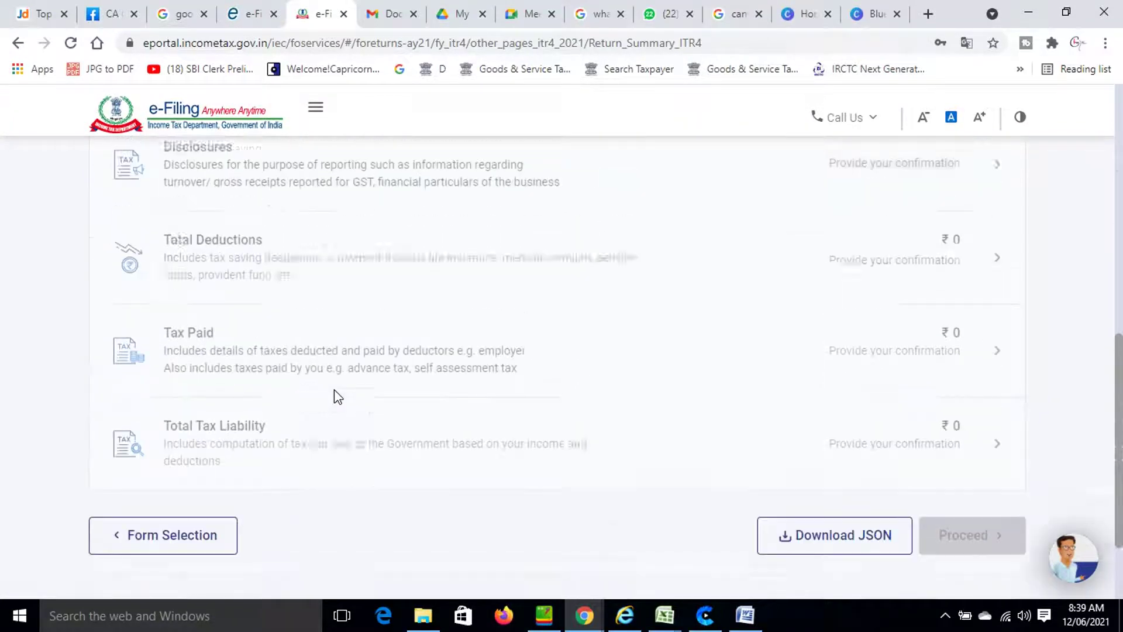
scroll(334, 391, "up", 5)
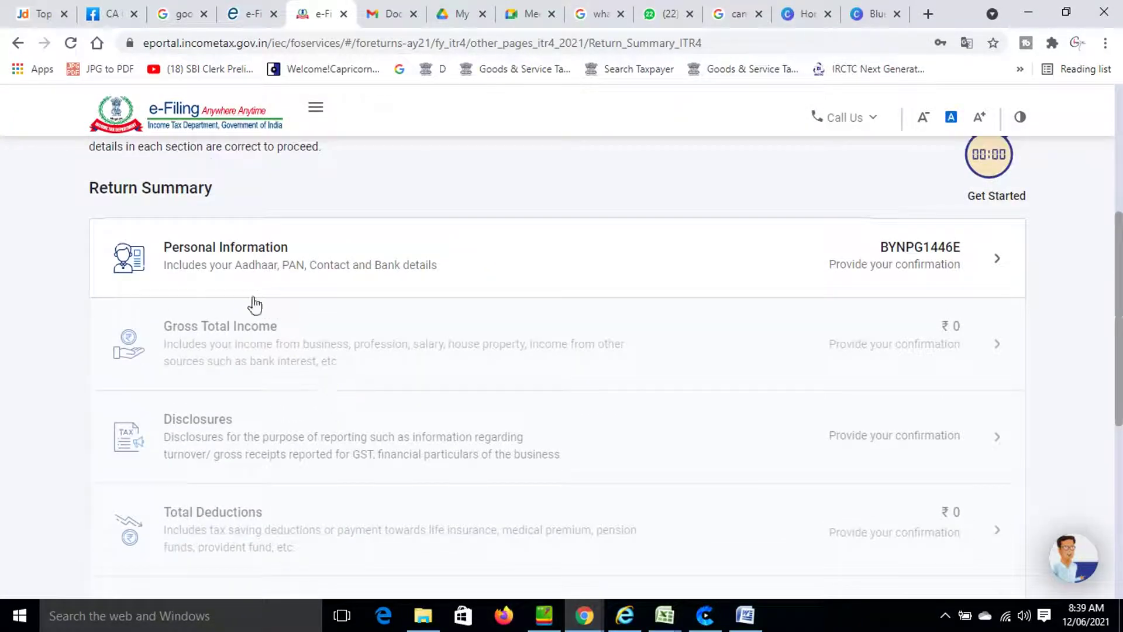
Open Personal Information, dismiss the news notification, and edit the Contact card.
left_click(252, 275)
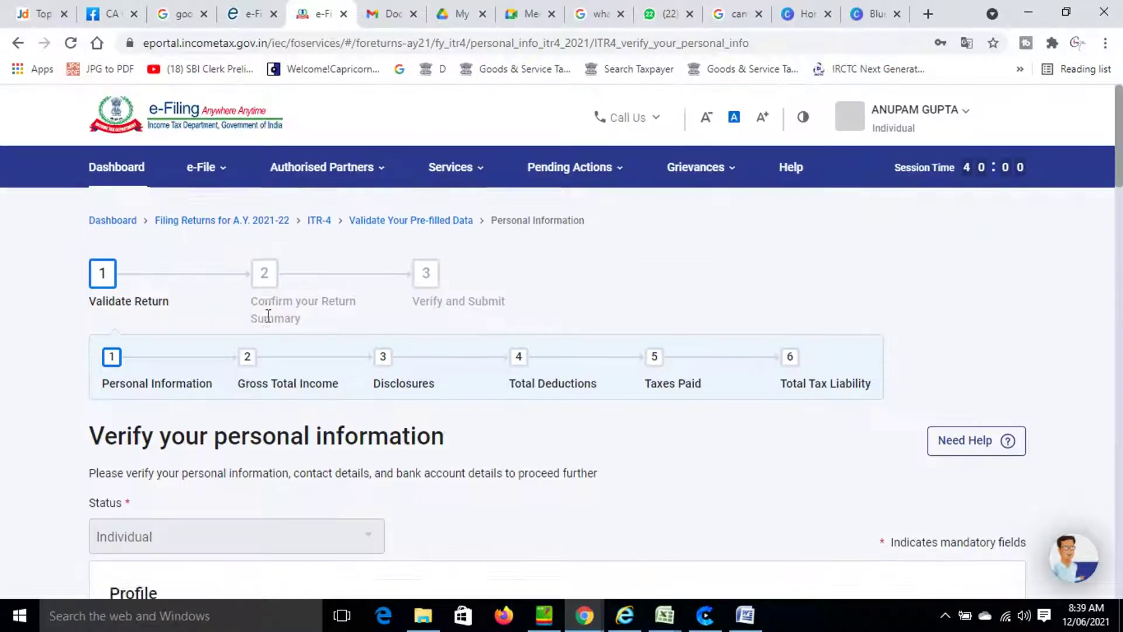
scroll(269, 319, "down", 7)
scroll(275, 334, "down", 3)
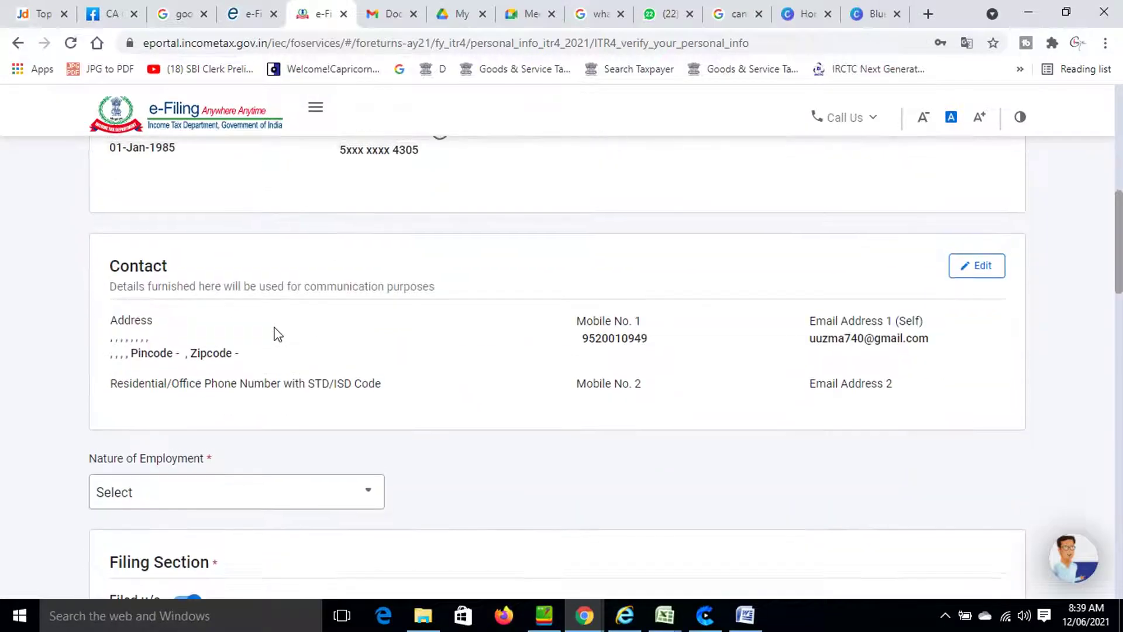
scroll(276, 328, "up", 4)
scroll(276, 334, "down", 2)
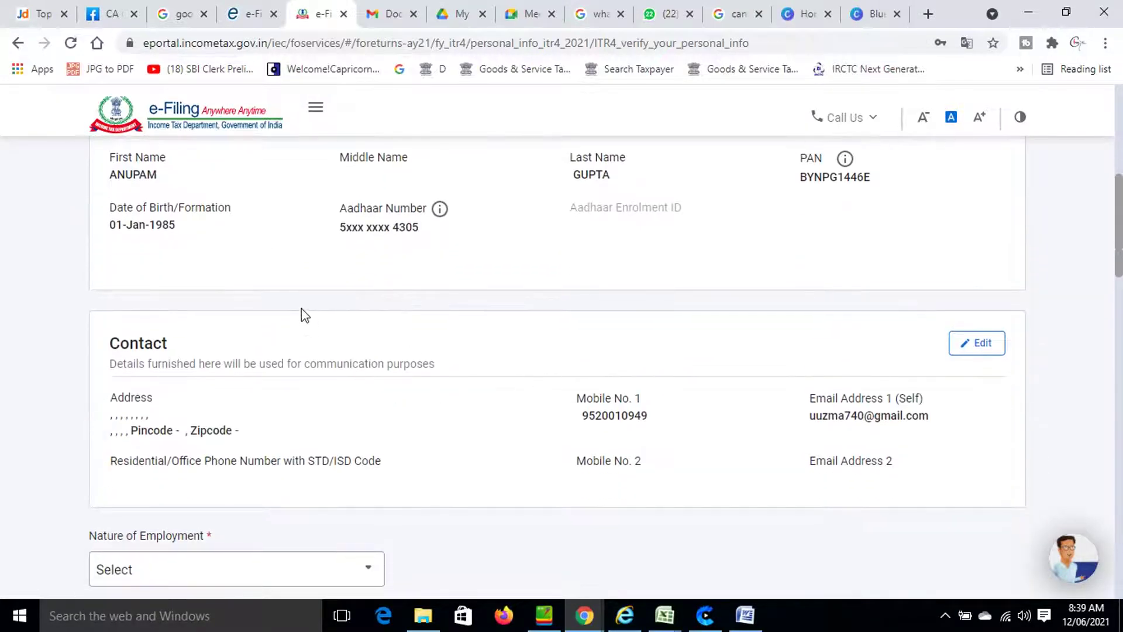
scroll(275, 292, "up", 1)
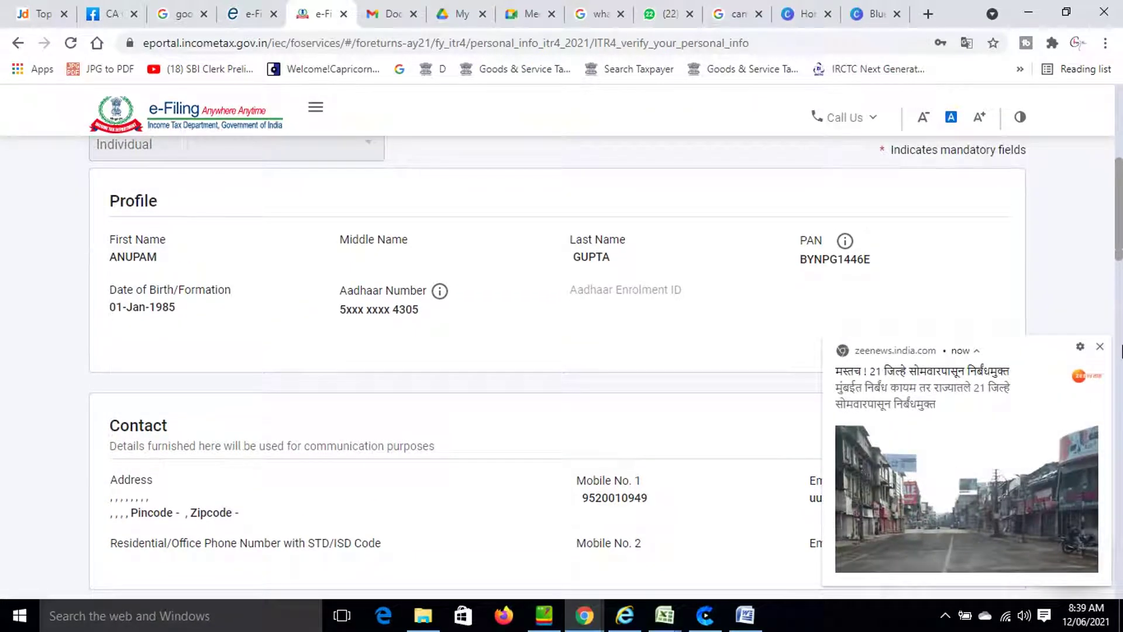
left_click(1101, 346)
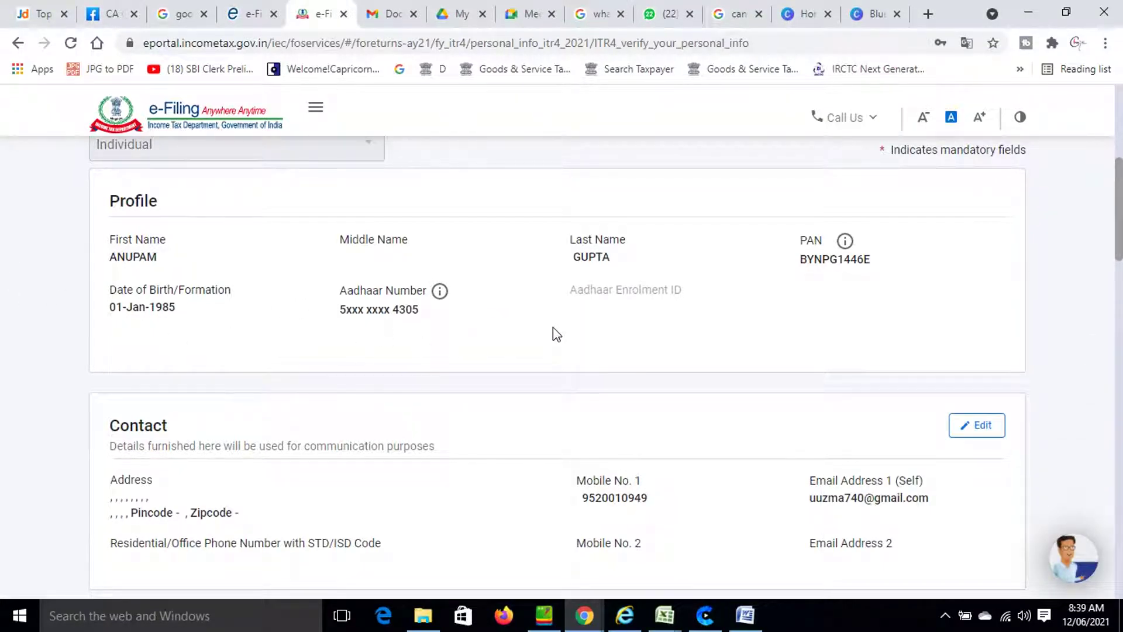
scroll(541, 342, "down", 3)
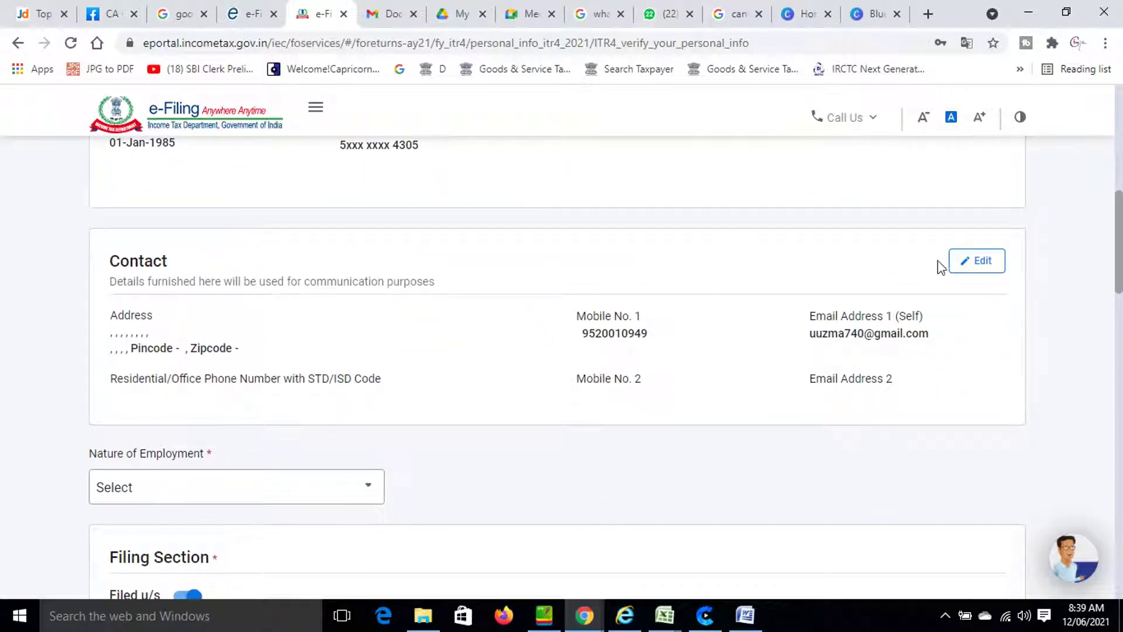
left_click(973, 264)
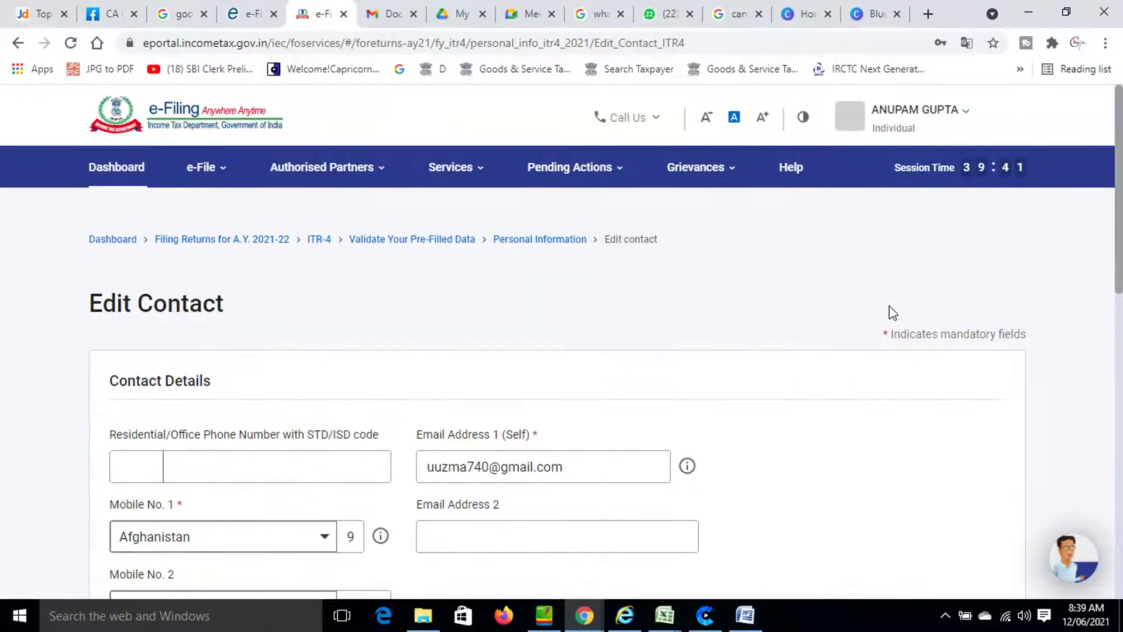
Set the first mobile number's country code to India (+91).
scroll(760, 391, "down", 4)
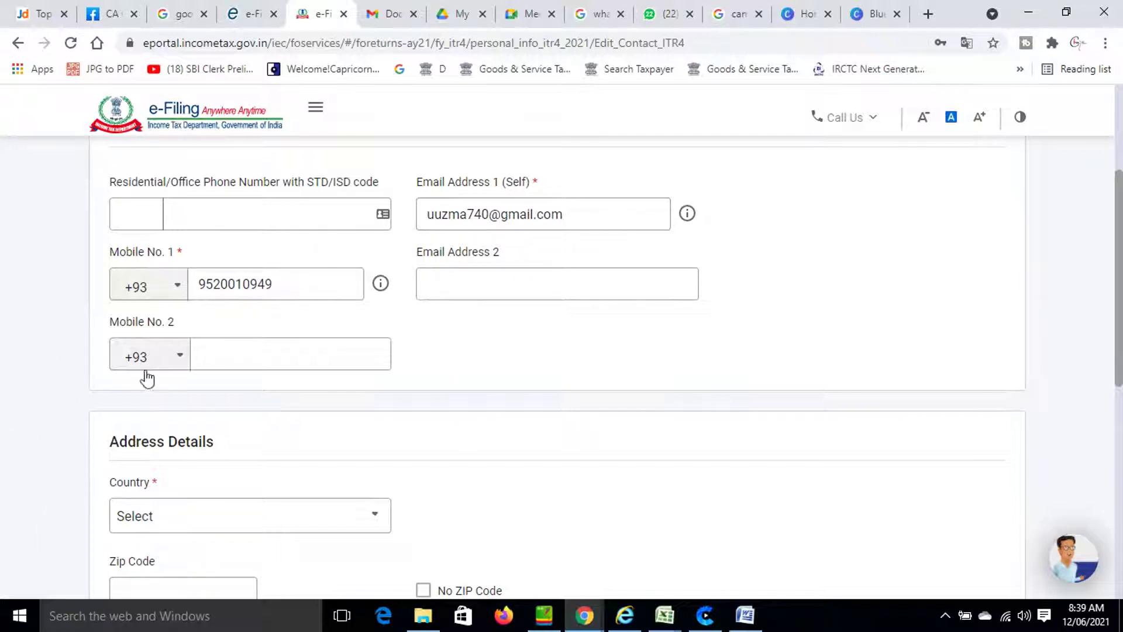
left_click(178, 291)
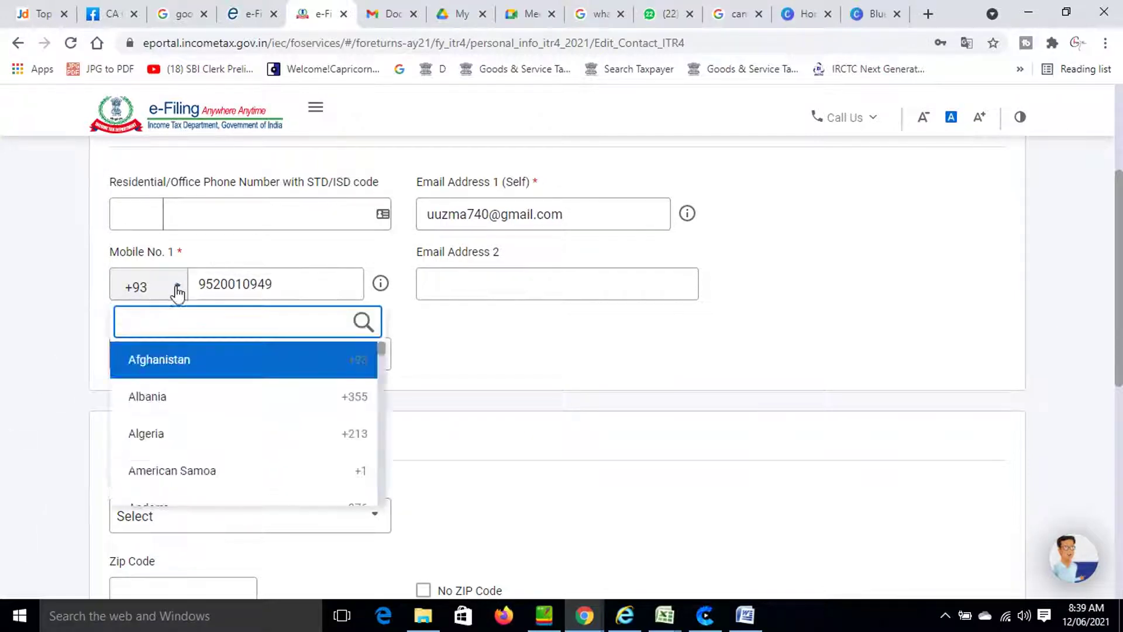
scroll(178, 290, "down", 4)
scroll(65, 436, "up", 1)
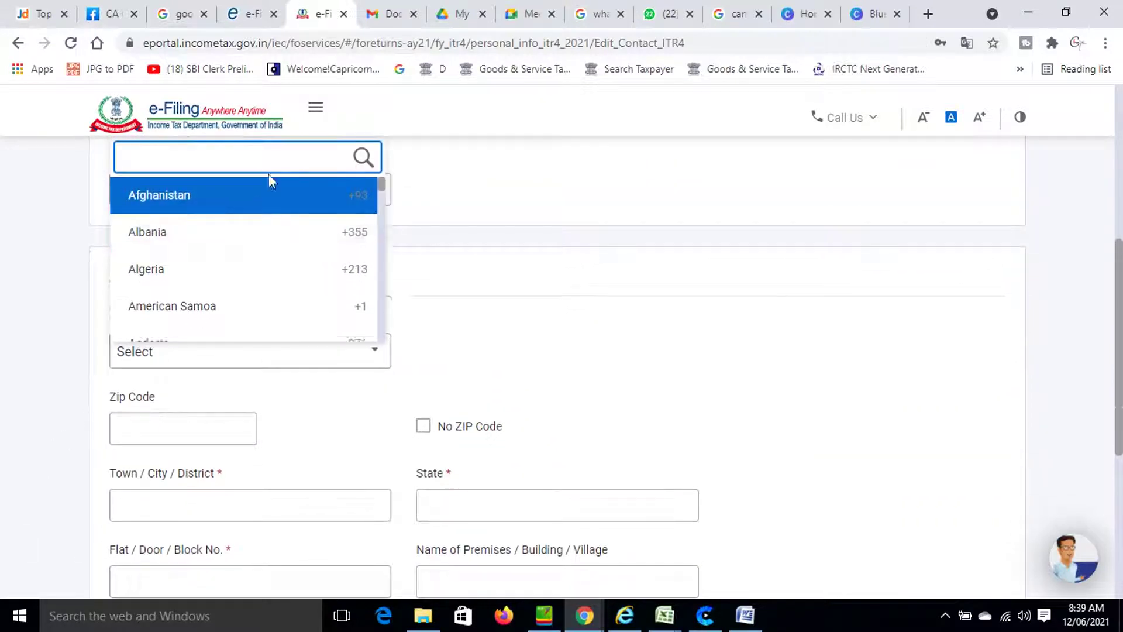
scroll(248, 273, "down", 20)
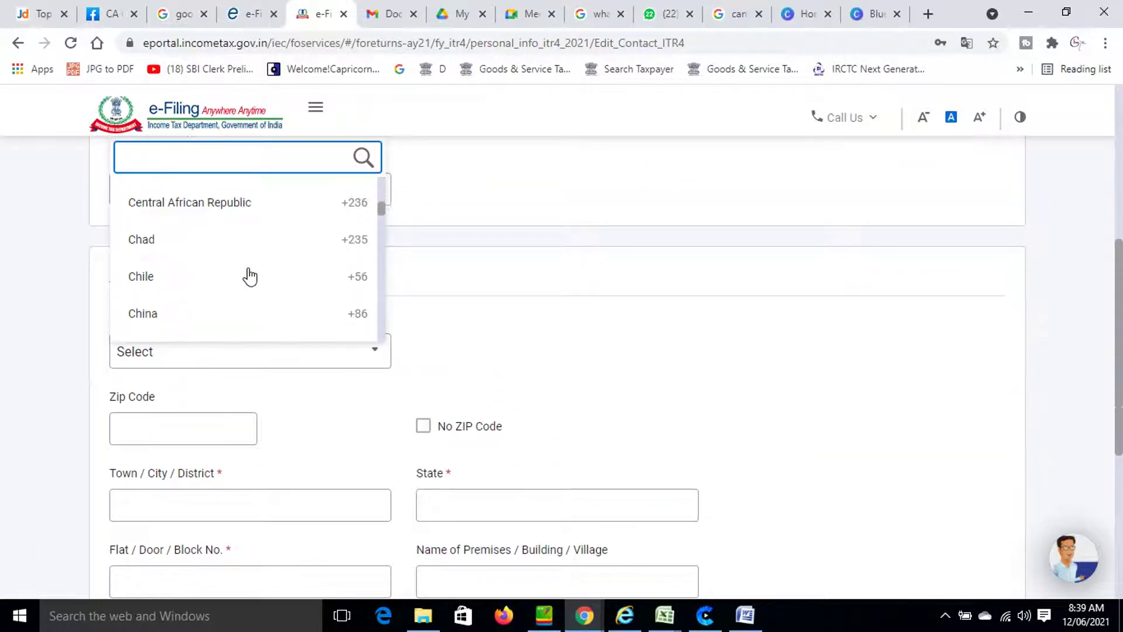
scroll(250, 276, "down", 20)
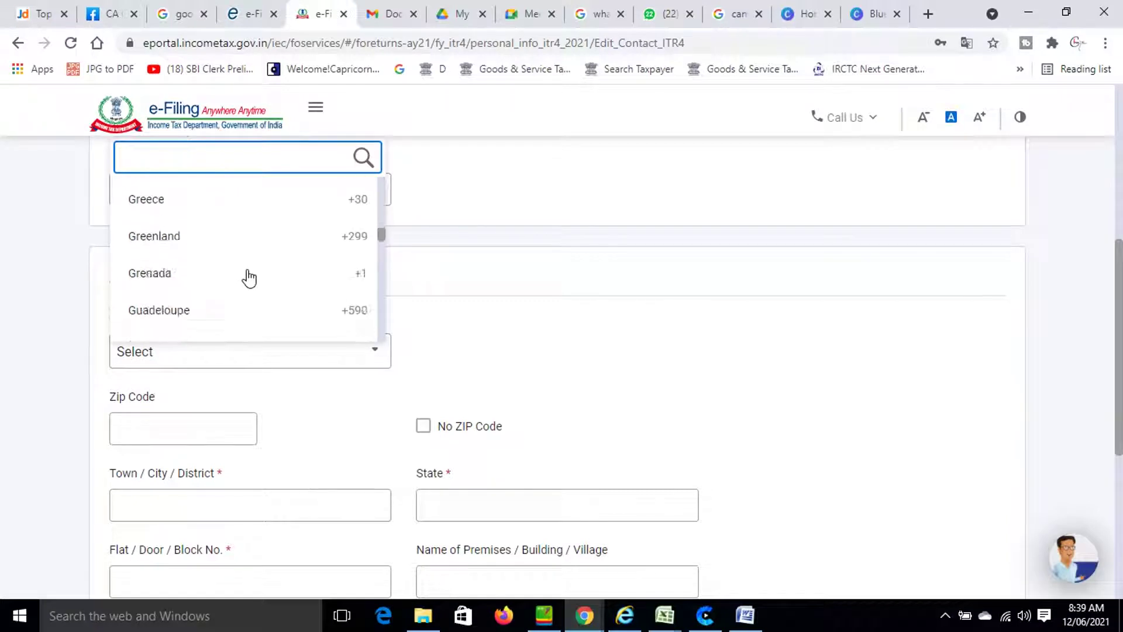
scroll(250, 277, "down", 12)
scroll(250, 276, "up", 2)
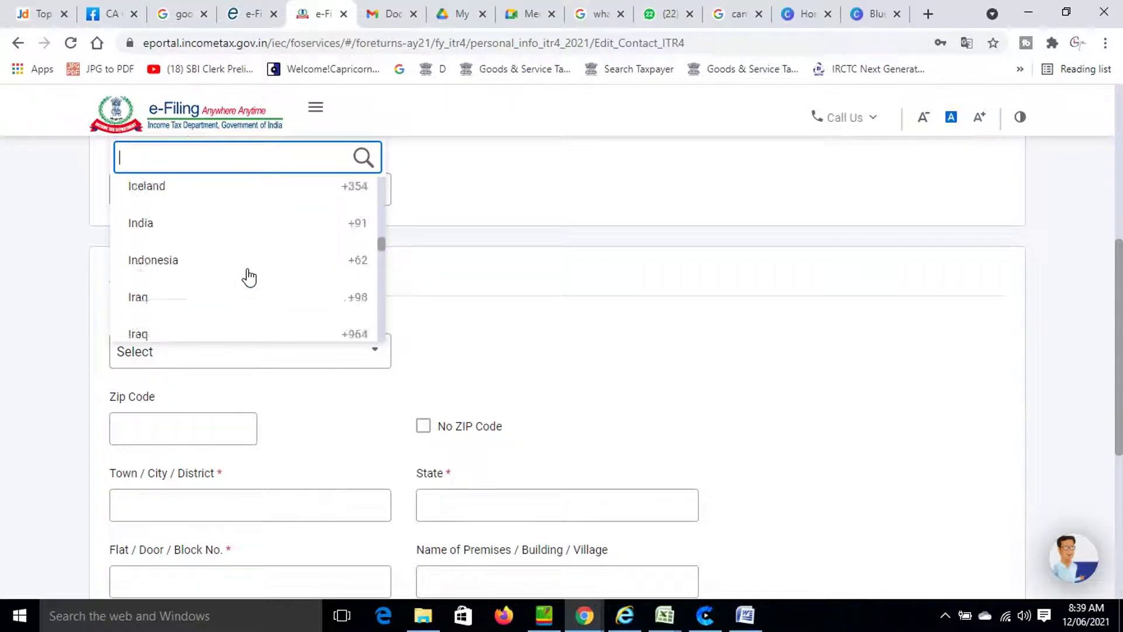
scroll(246, 275, "up", 1)
left_click(193, 280)
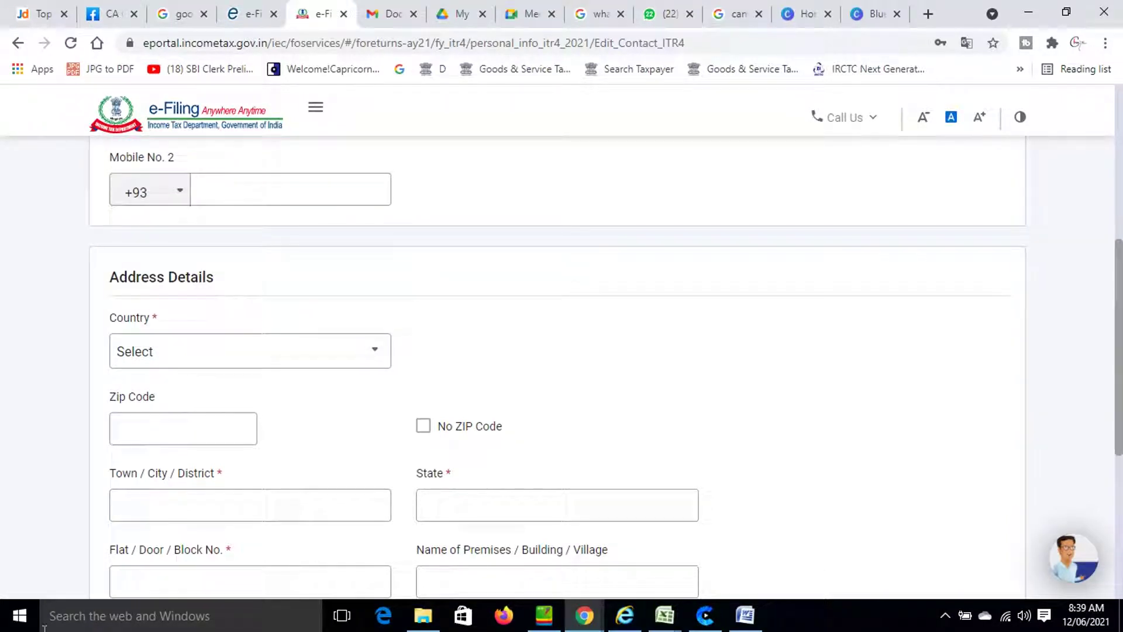
scroll(81, 572, "up", 4)
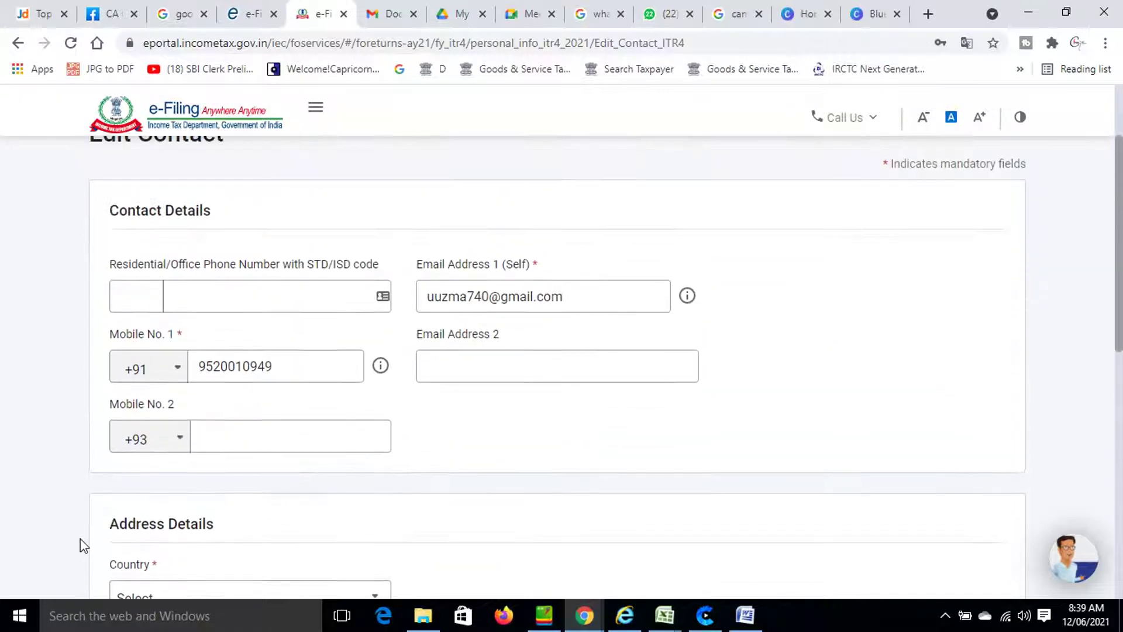
Fill in the second mobile number and change its country code from +93 to +91.
left_click(247, 436)
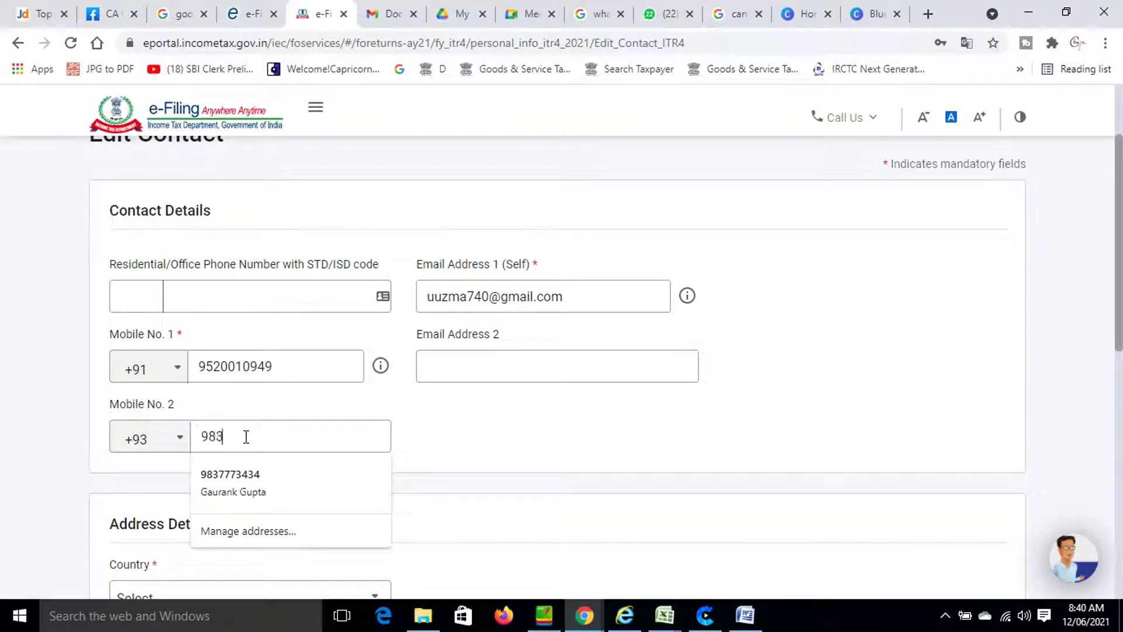
scroll(244, 436, "up", 2)
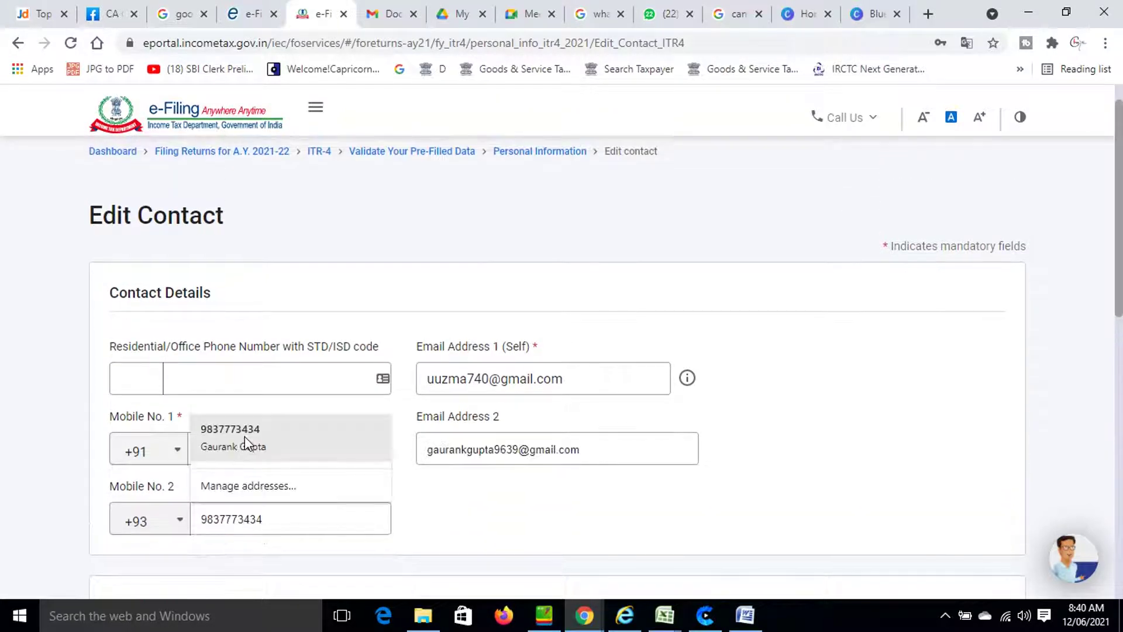
scroll(228, 468, "down", 2)
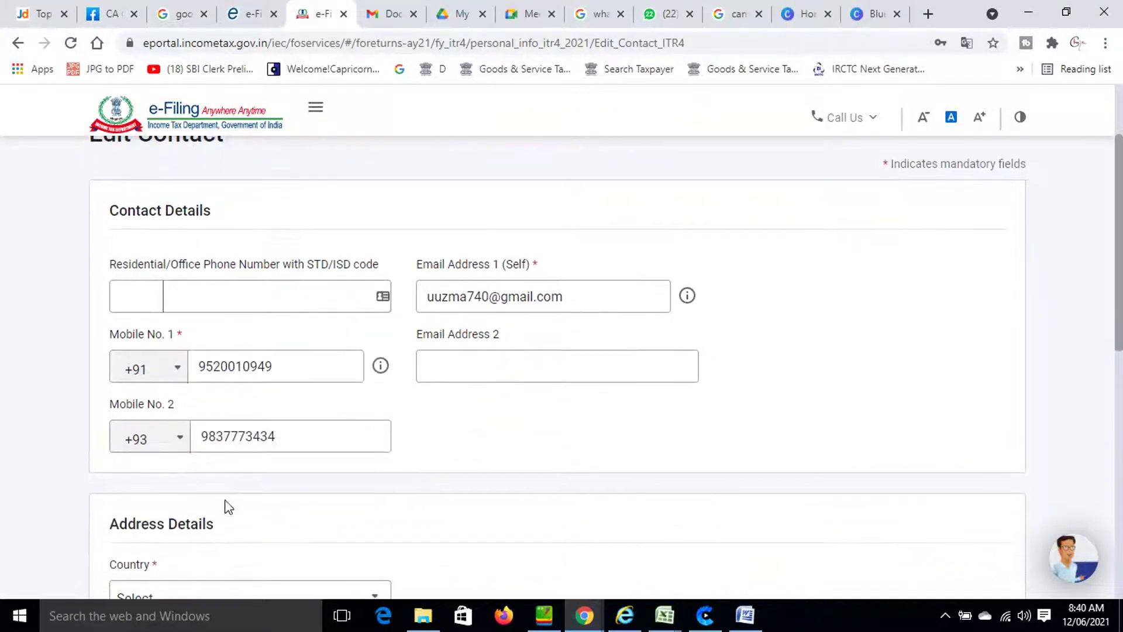
left_click(176, 446)
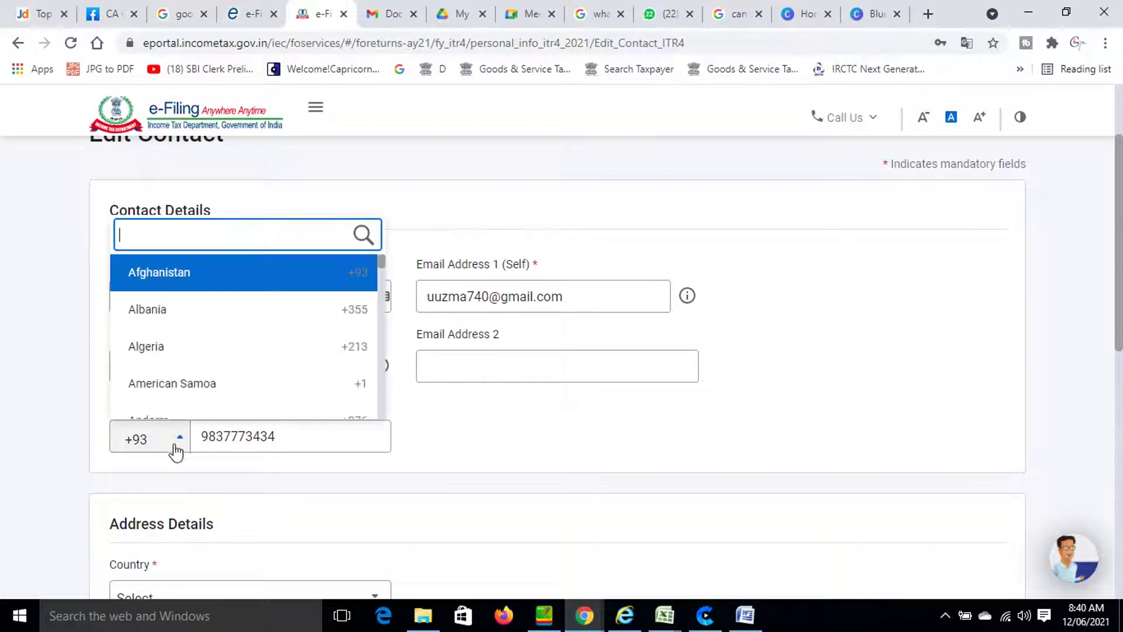
scroll(167, 366, "down", 5)
scroll(172, 367, "down", 20)
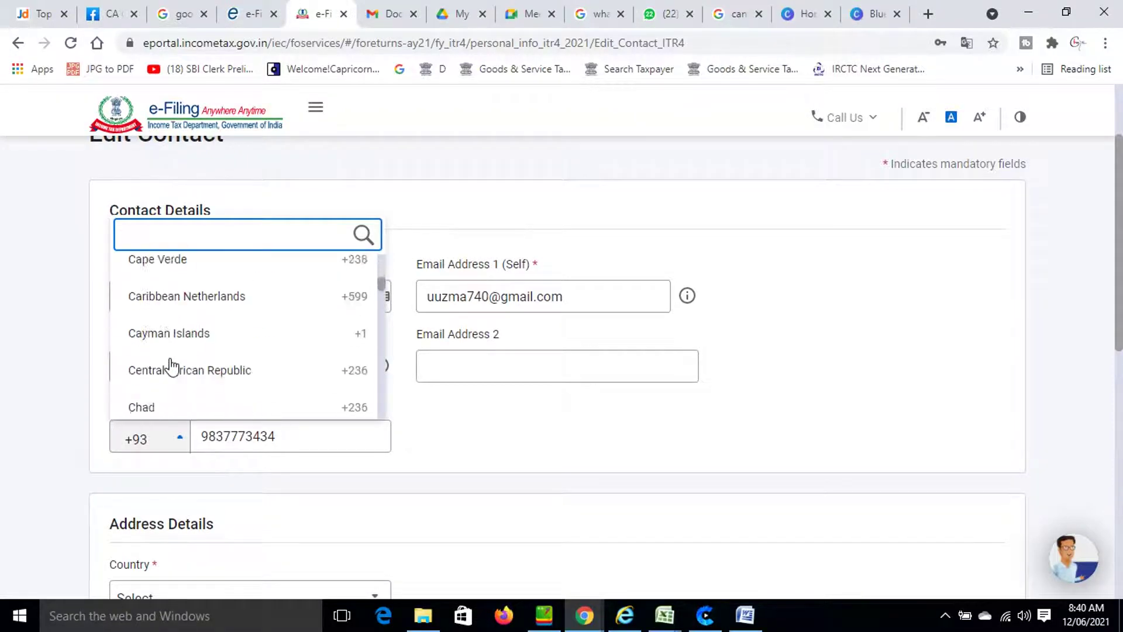
scroll(172, 367, "down", 15)
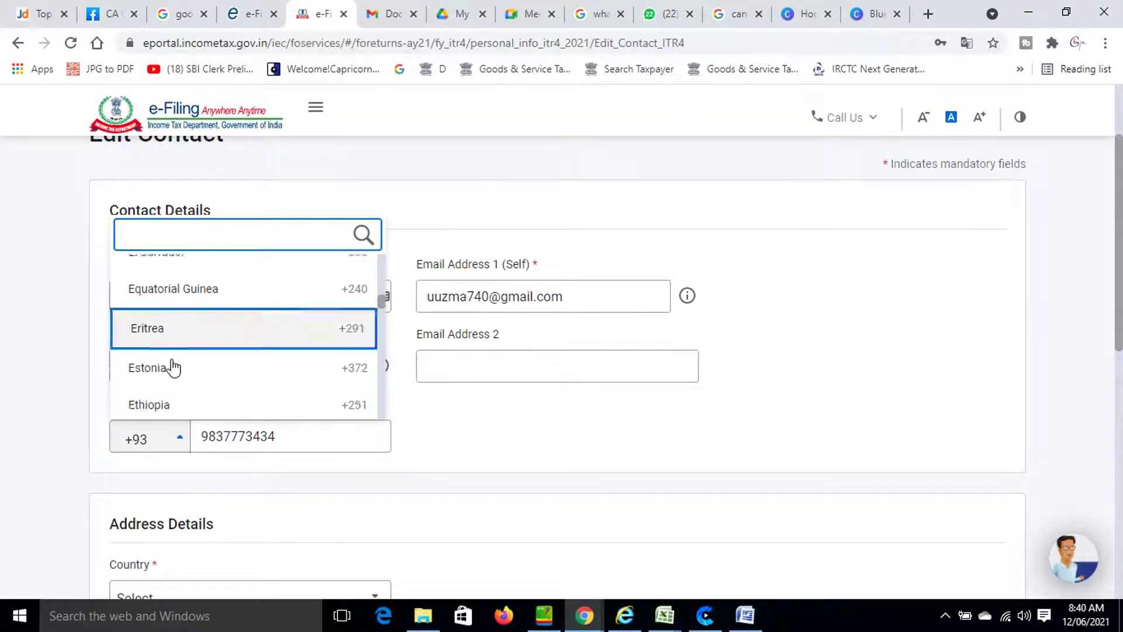
scroll(173, 368, "down", 15)
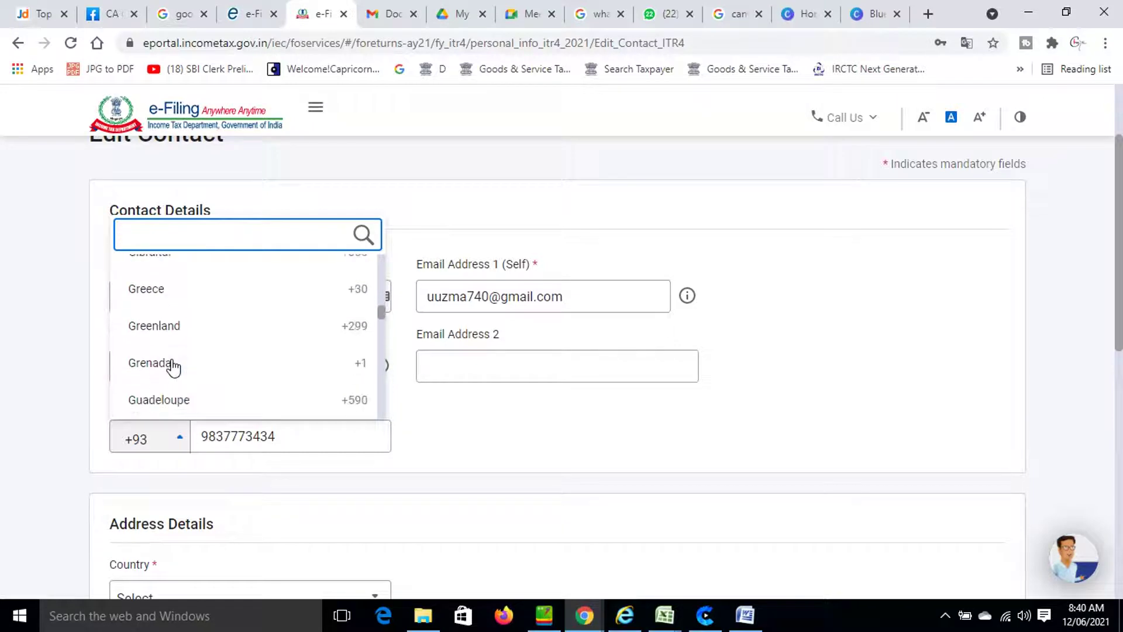
scroll(171, 369, "down", 4)
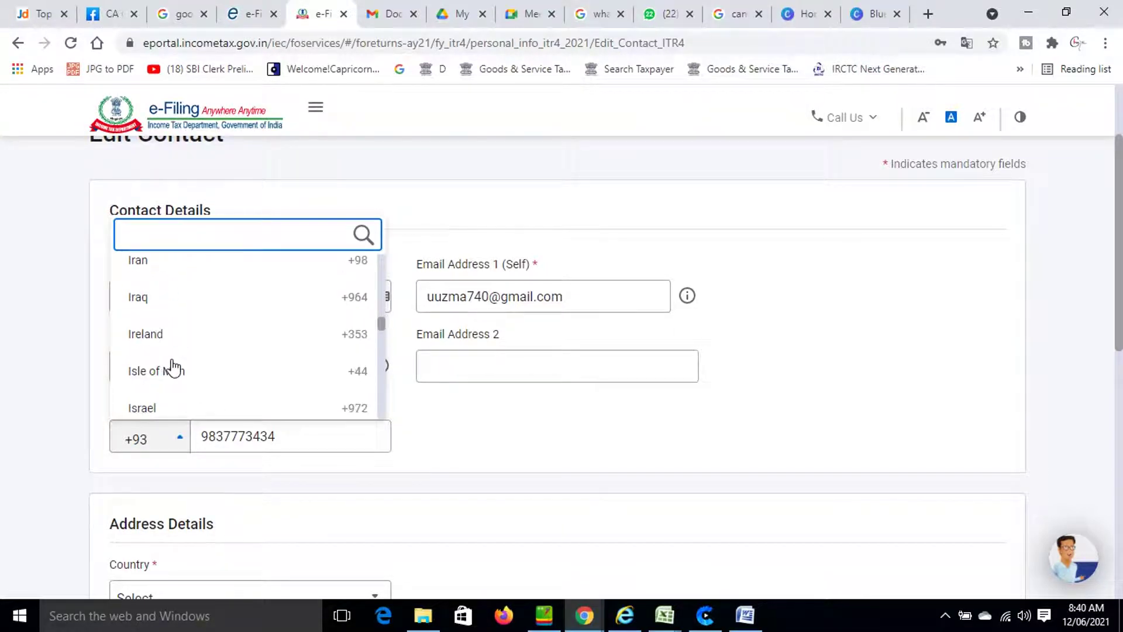
scroll(170, 368, "up", 2)
left_click(152, 272)
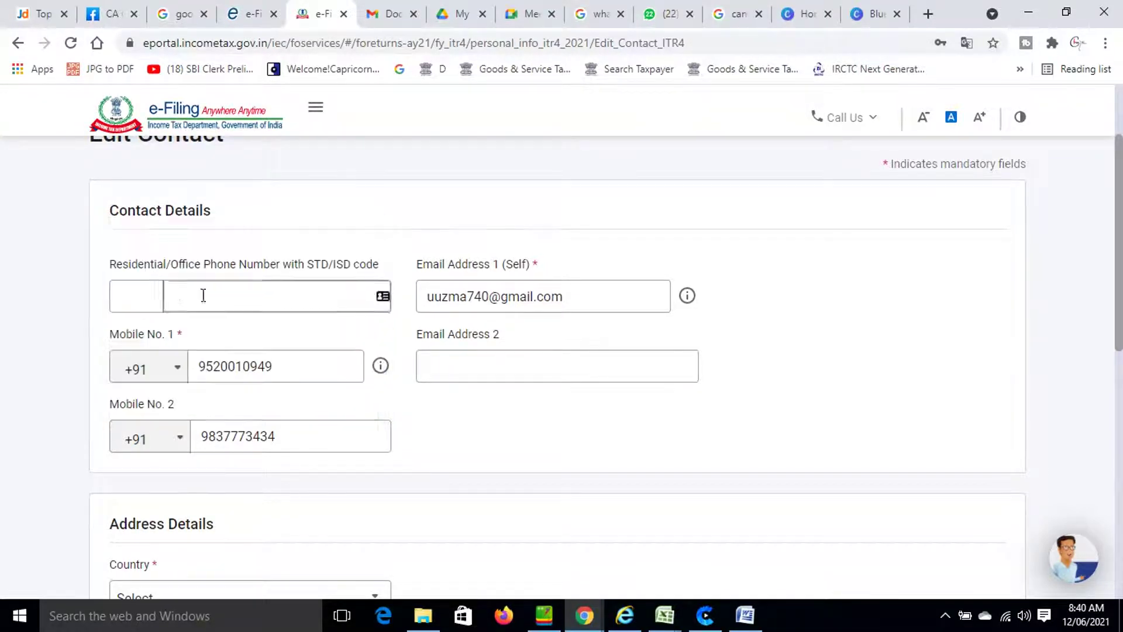
scroll(609, 412, "down", 5)
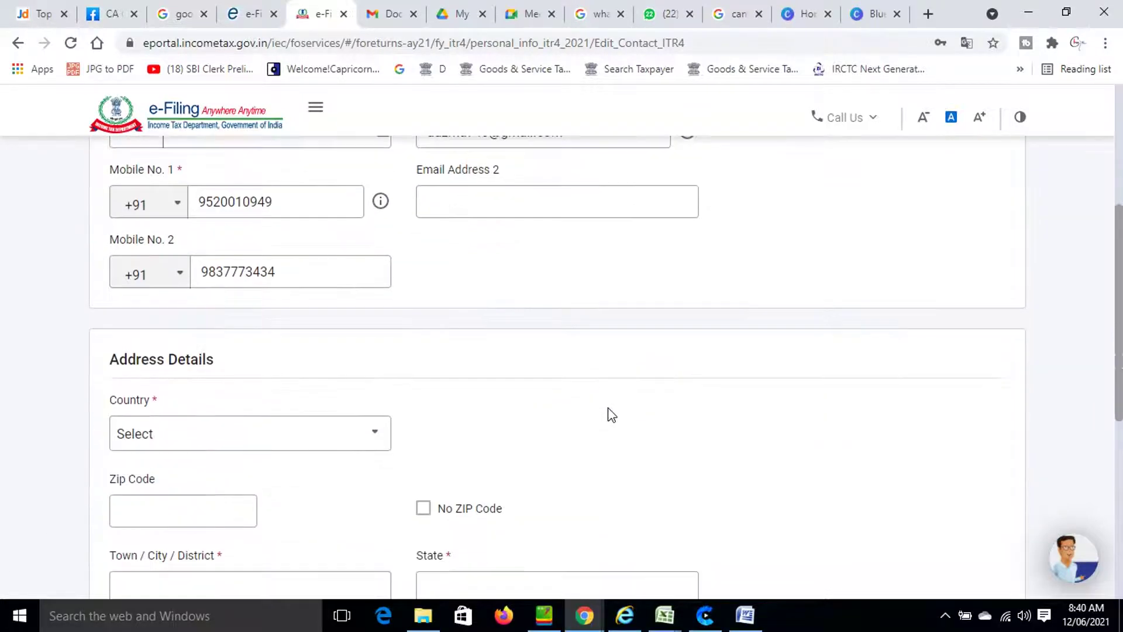
Set the address country to INDIA and the PIN Code to 243601.
left_click(295, 282)
scroll(267, 392, "down", 5)
scroll(266, 398, "down", 20)
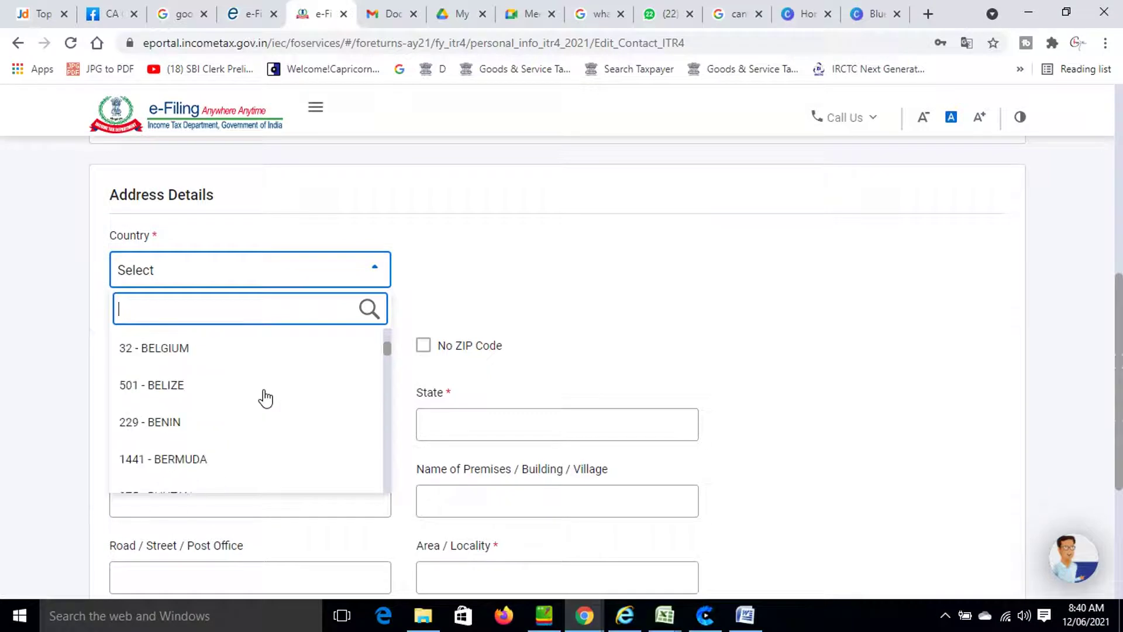
scroll(266, 399, "down", 17)
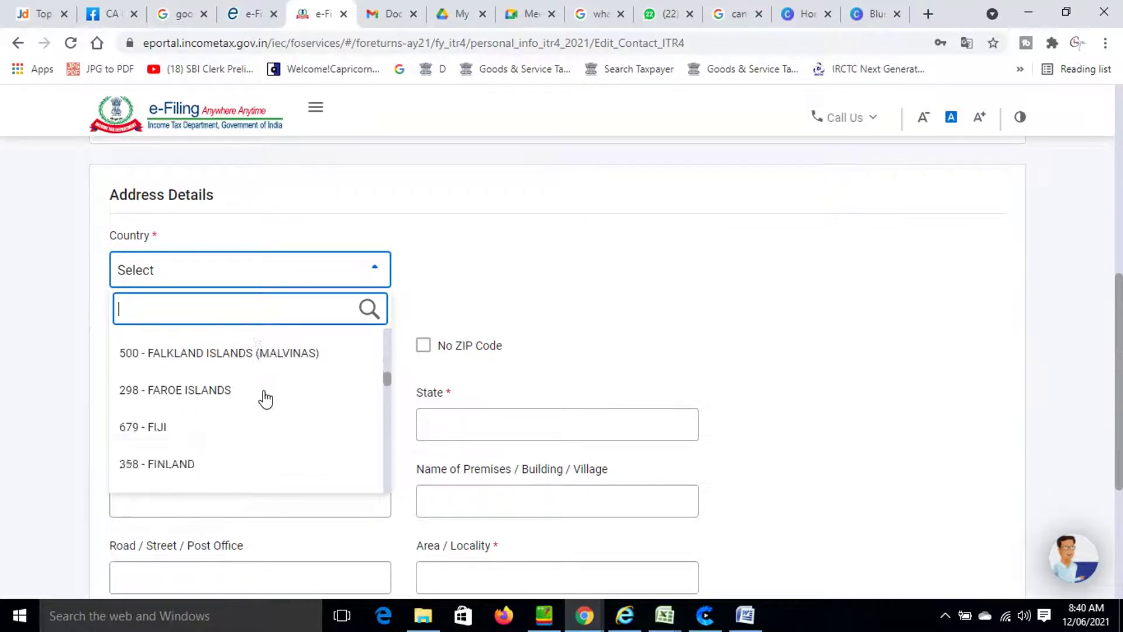
scroll(266, 400, "down", 8)
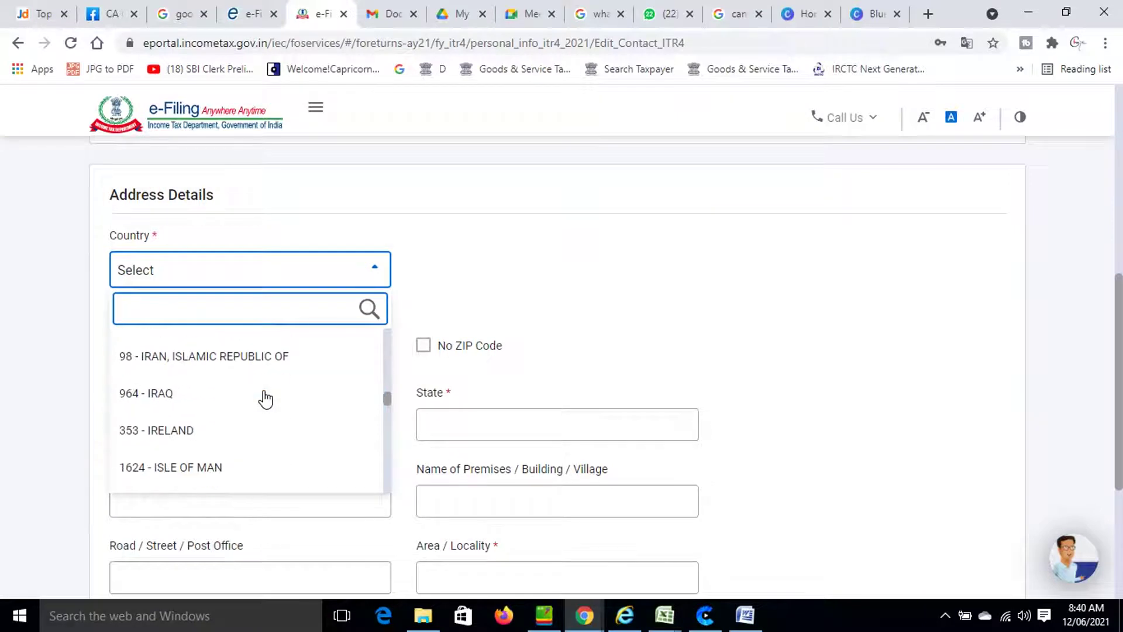
scroll(261, 396, "up", 2)
left_click(261, 381)
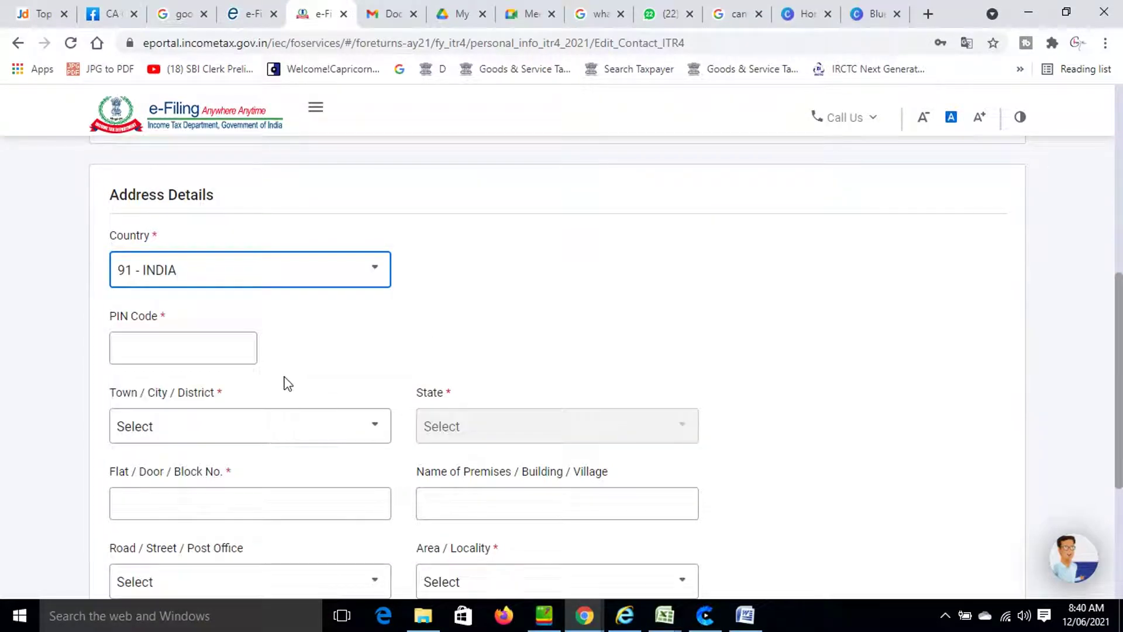
left_click(183, 351)
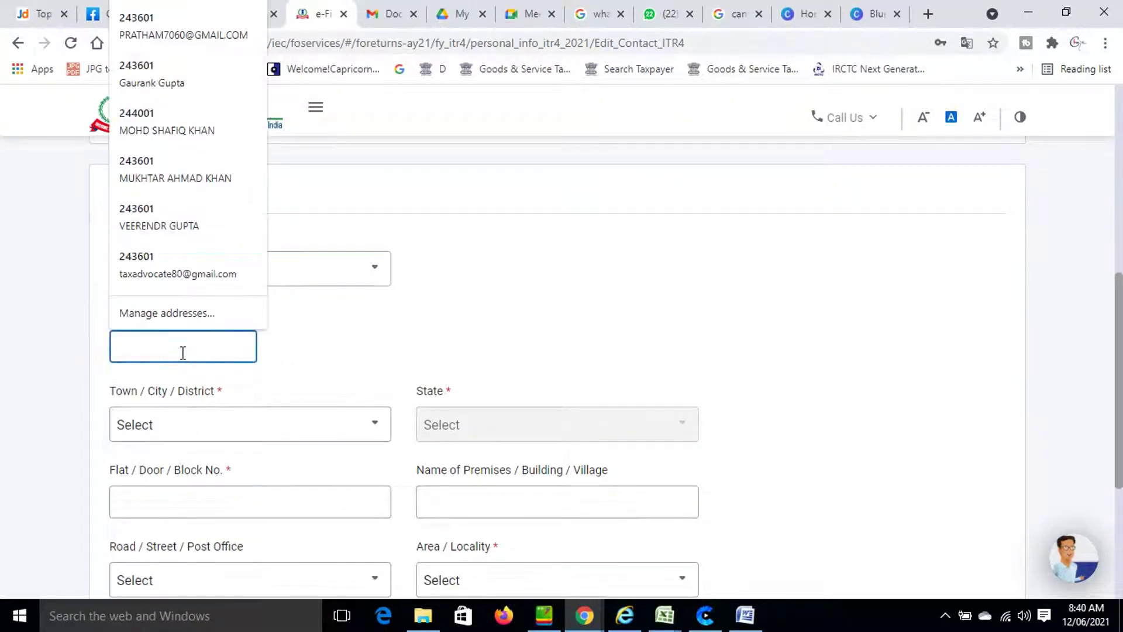
type("24360")
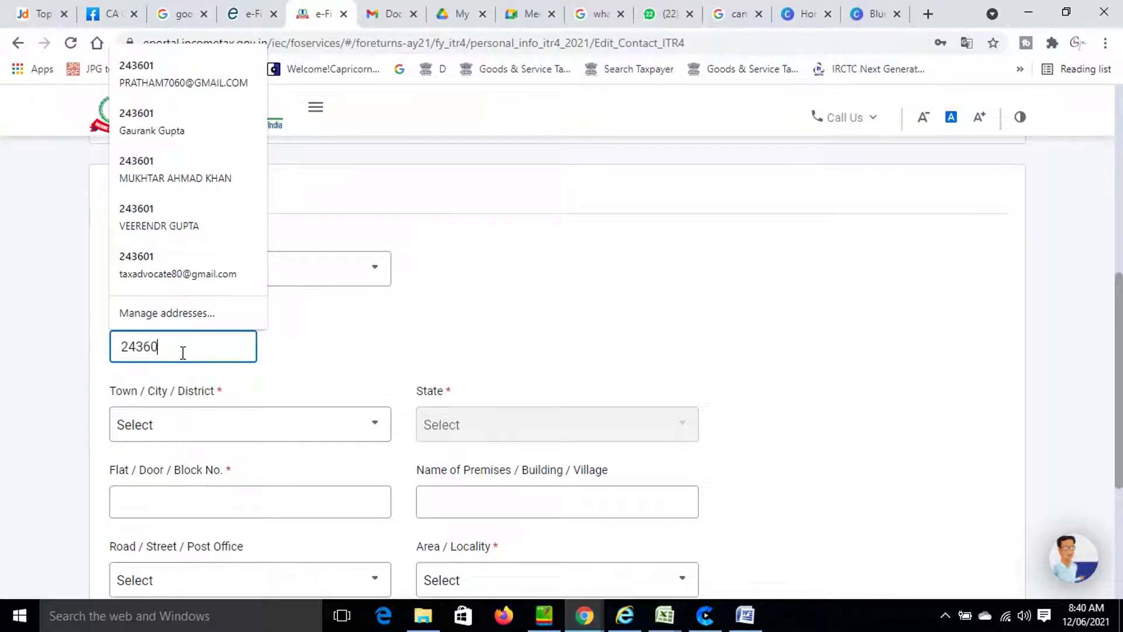
type("1")
left_click(272, 359)
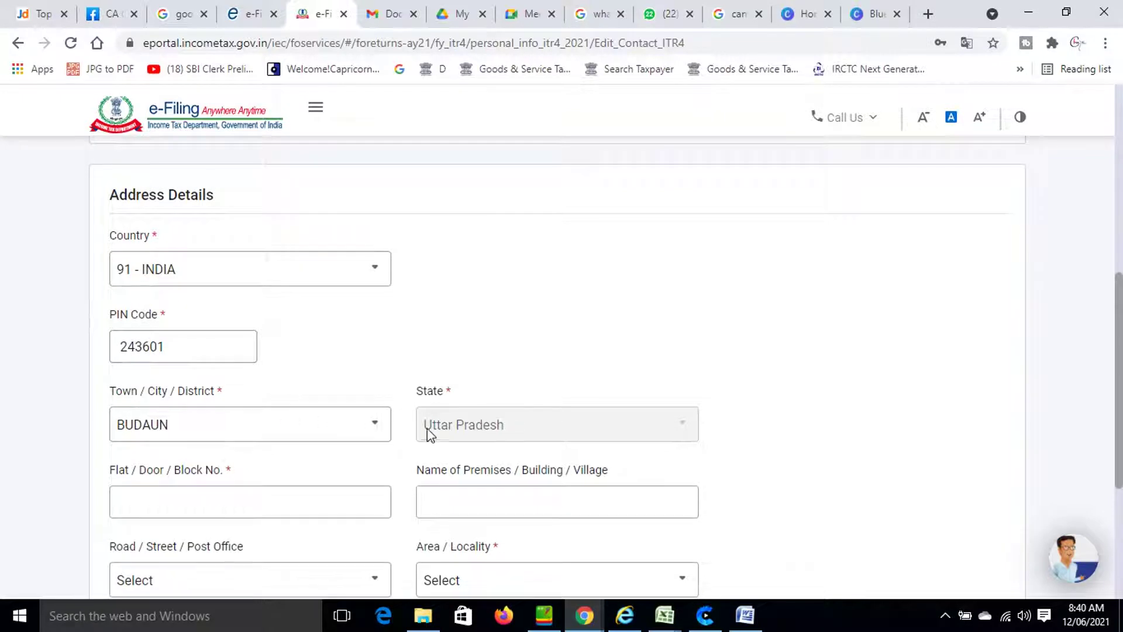
scroll(446, 439, "down", 3)
Fill the premises/building name by typing 'jawa' and accepting the suggested name.
left_click(243, 328)
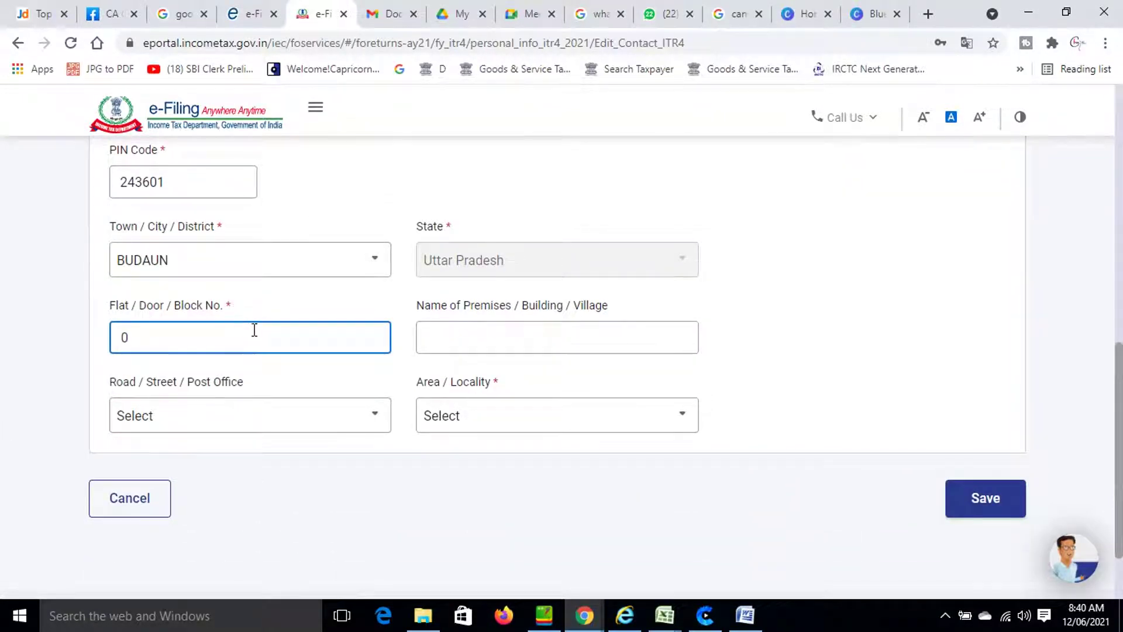
left_click(470, 334)
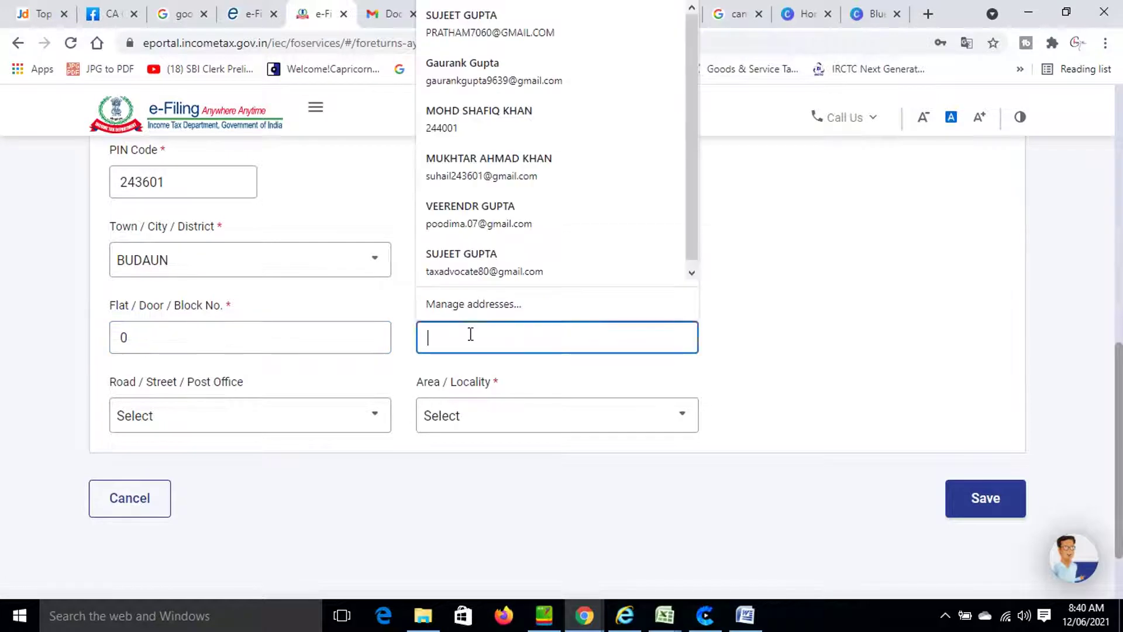
type("ja")
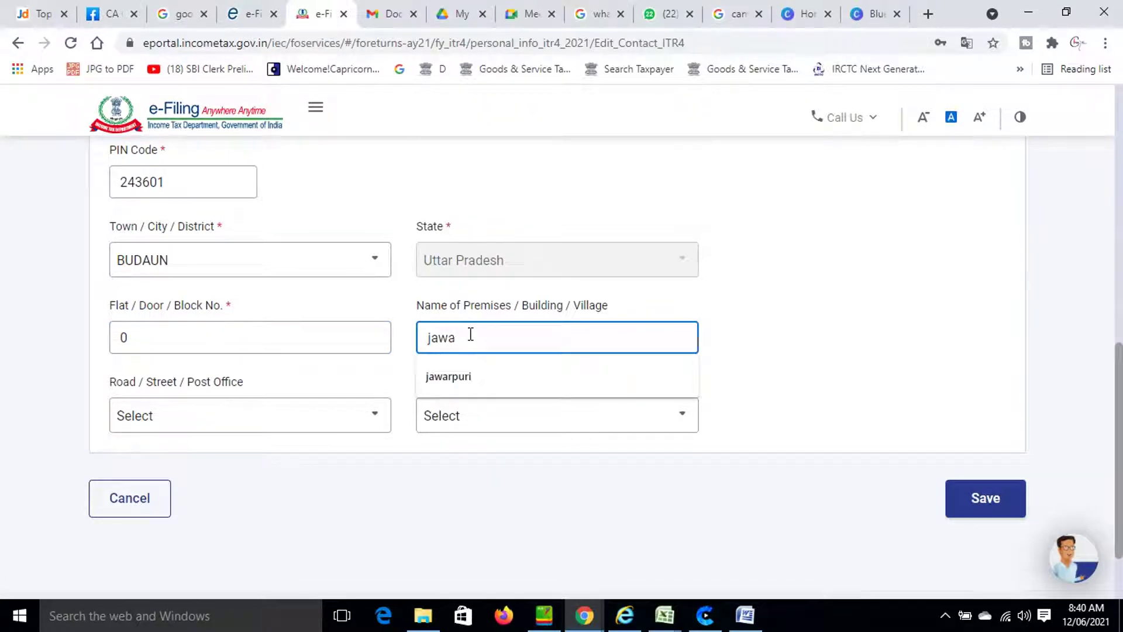
type("wa")
left_click(451, 380)
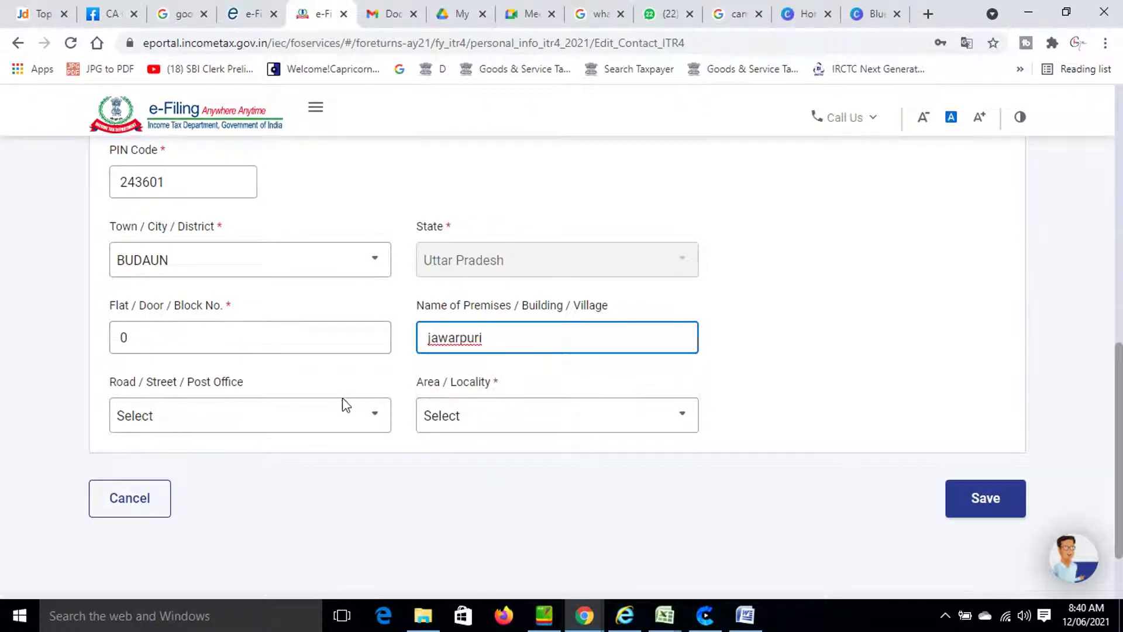
Choose the post office from the Road/Street/Post Office dropdown.
left_click(243, 430)
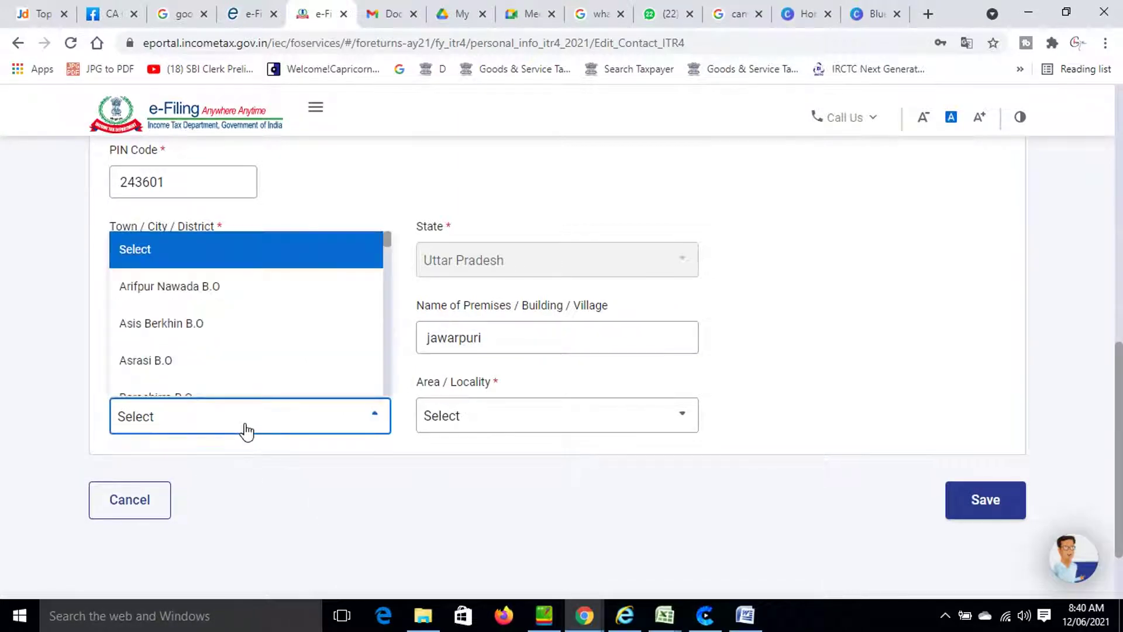
scroll(258, 376, "down", 3)
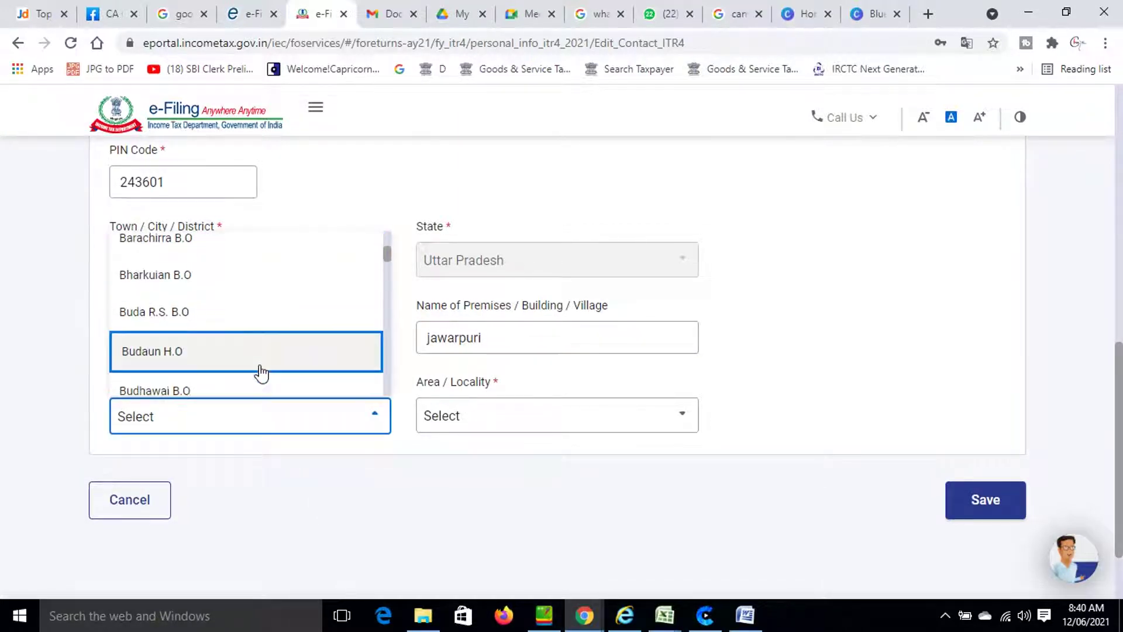
scroll(261, 372, "down", 5)
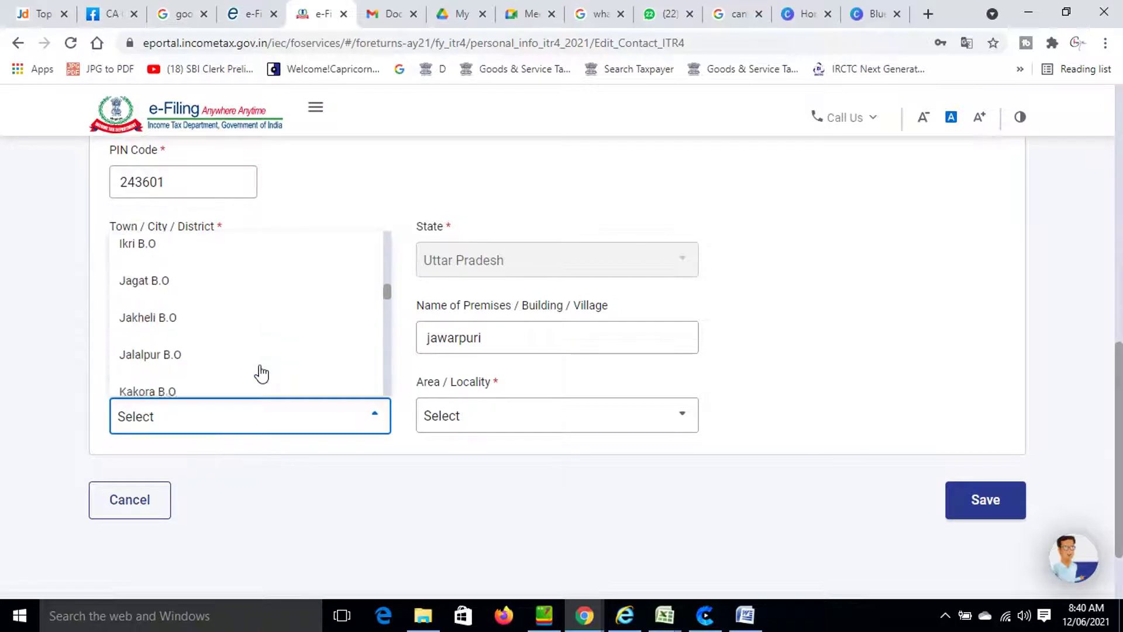
scroll(255, 370, "down", 8)
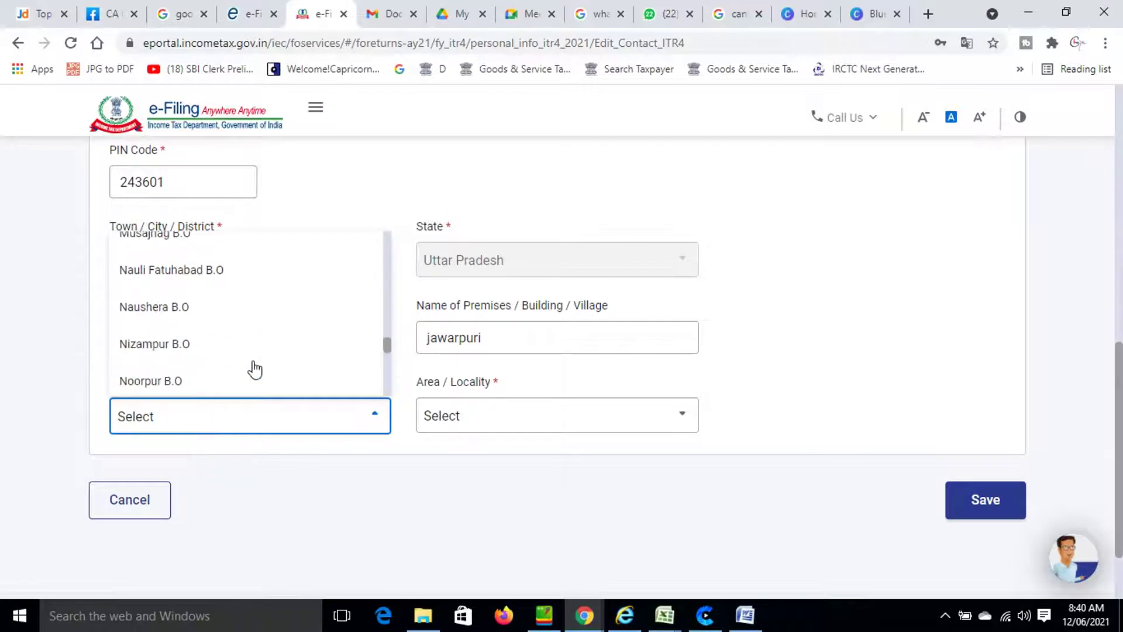
scroll(254, 369, "up", 12)
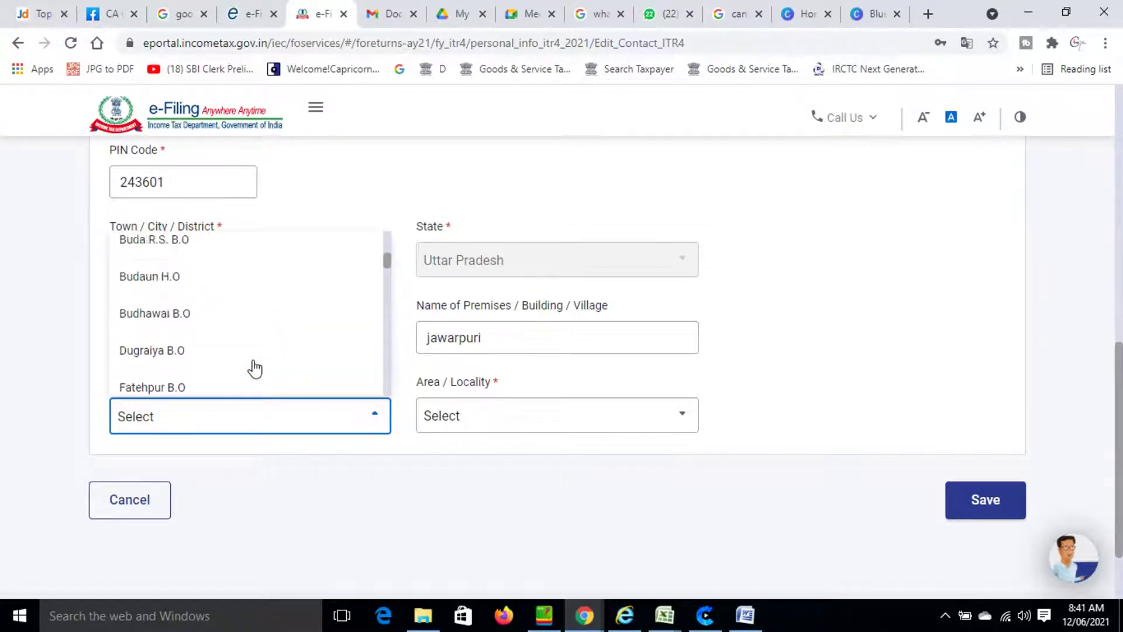
scroll(255, 369, "up", 3)
scroll(255, 369, "down", 4)
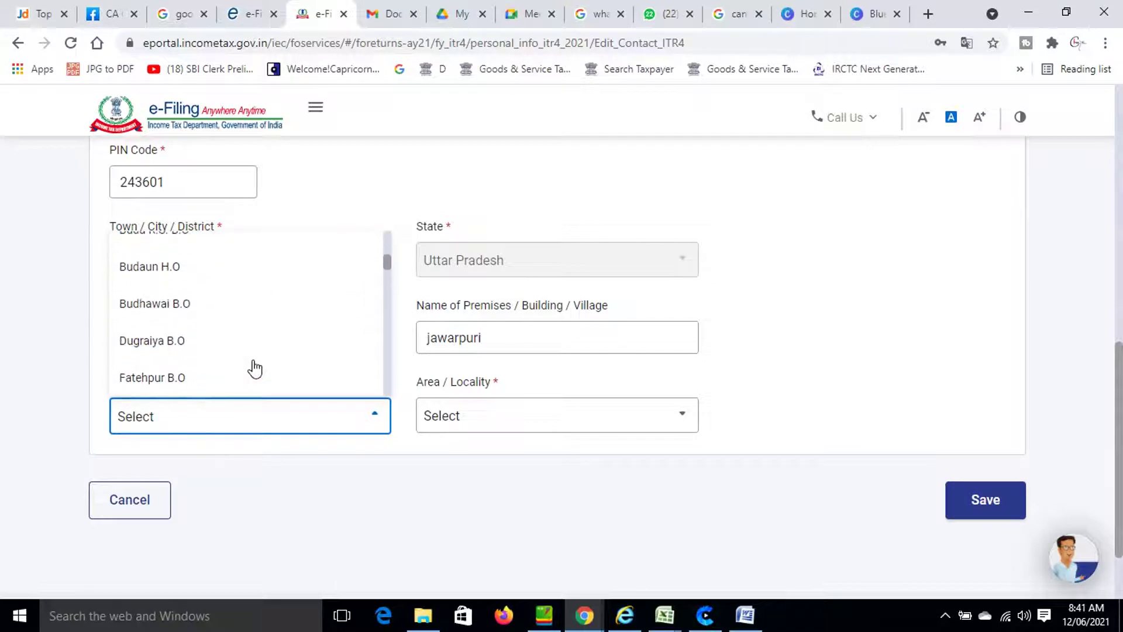
Select the matching area from the Area/Locality list.
left_click(503, 432)
scroll(517, 390, "down", 2)
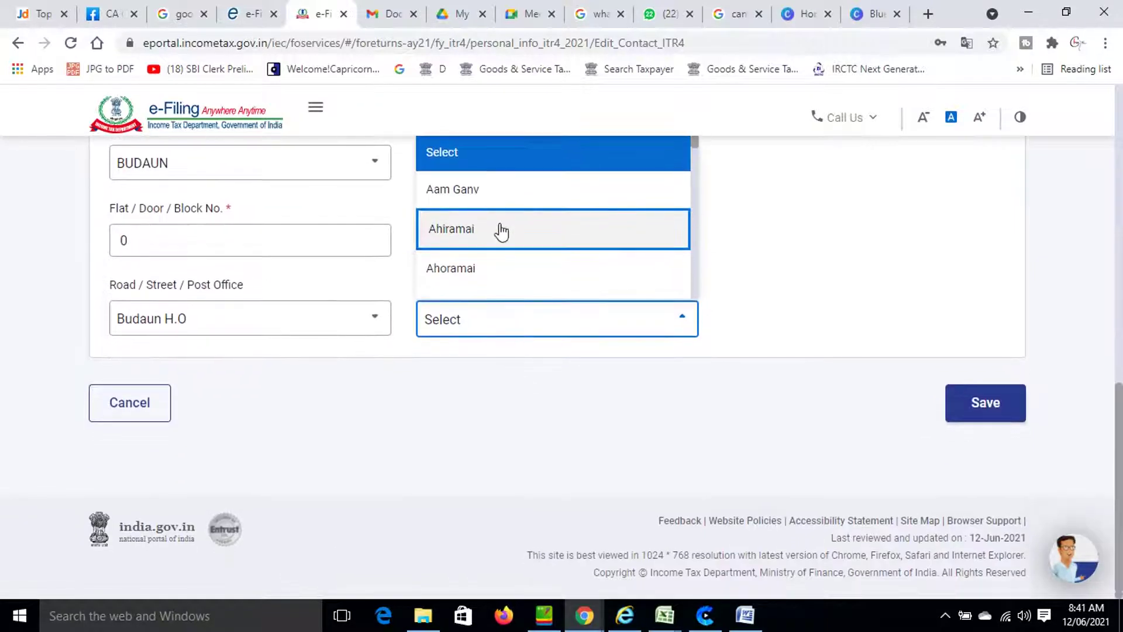
scroll(496, 233, "down", 3)
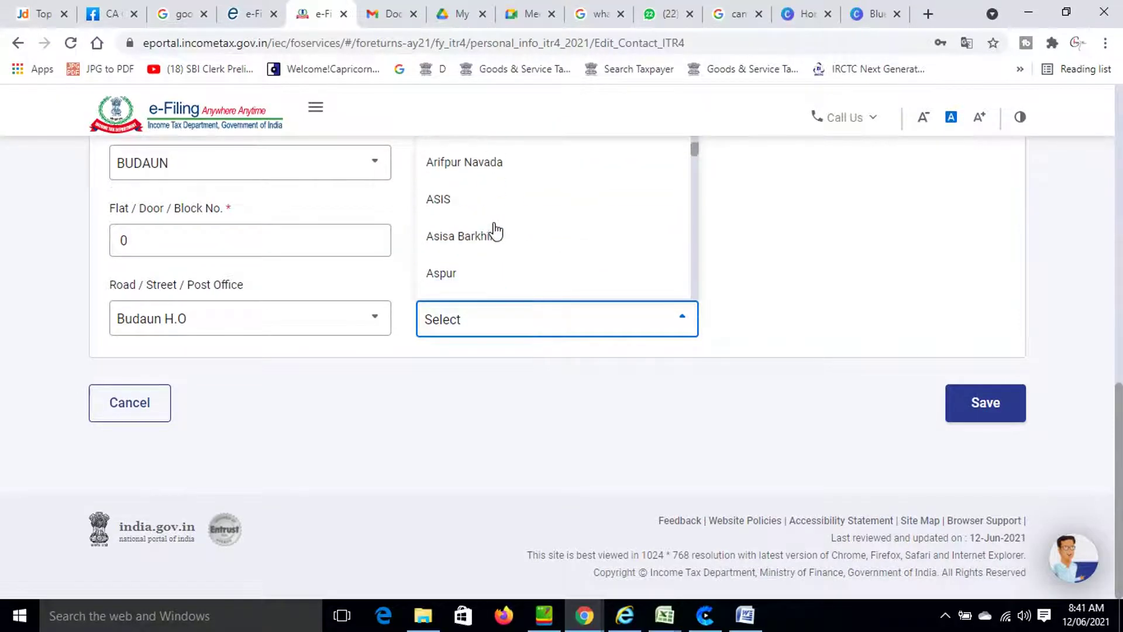
scroll(496, 231, "down", 6)
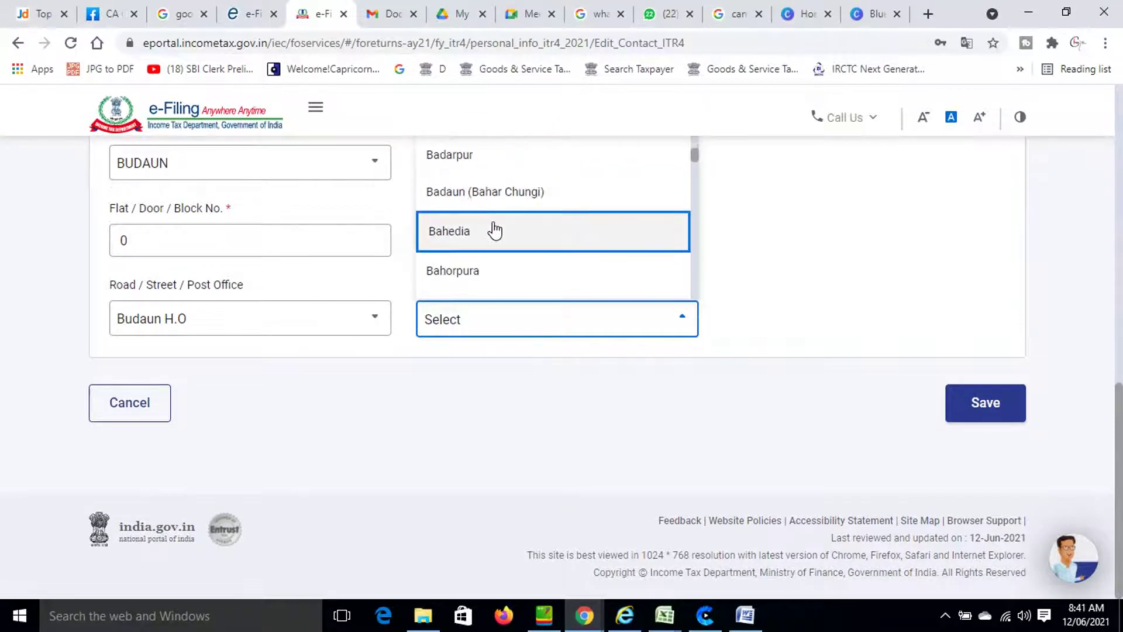
scroll(495, 229, "down", 4)
scroll(494, 228, "down", 2)
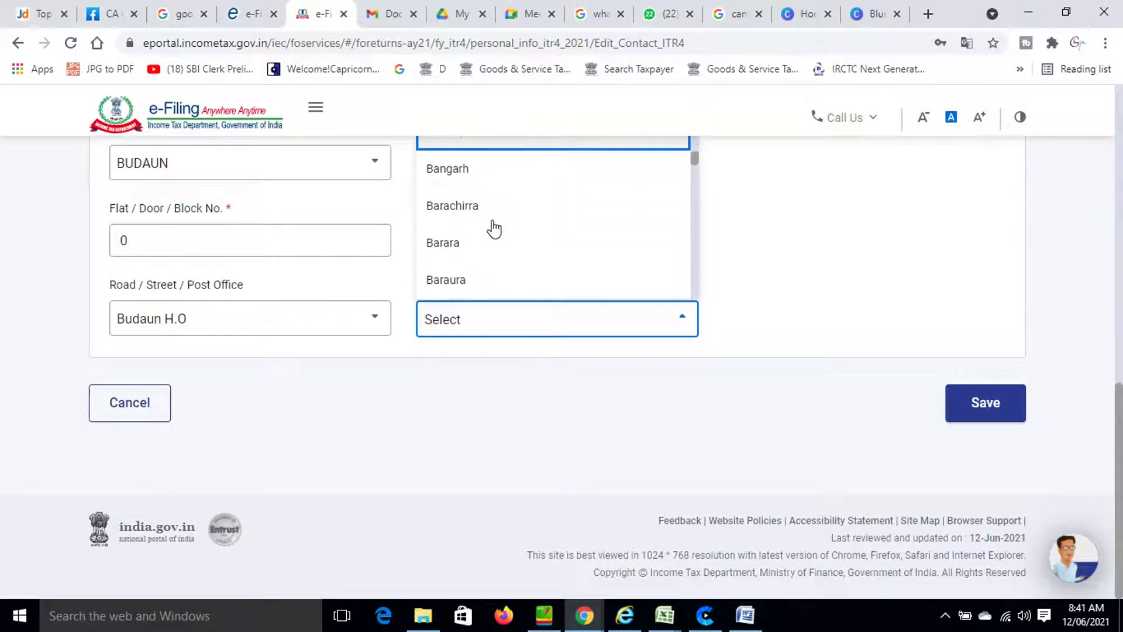
scroll(495, 228, "down", 6)
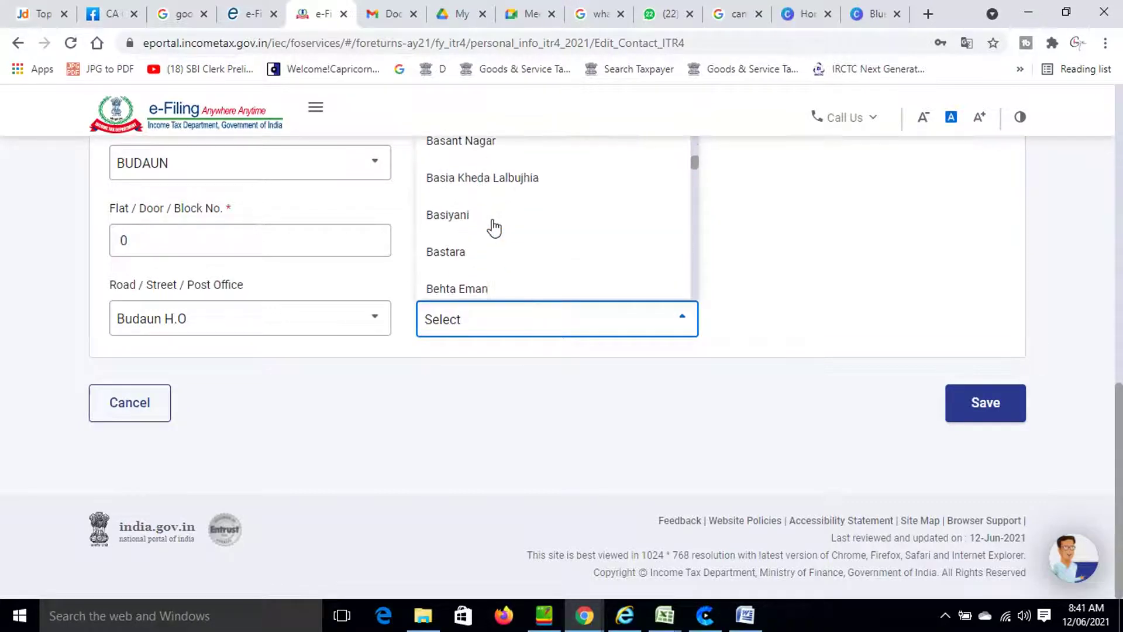
scroll(495, 228, "down", 6)
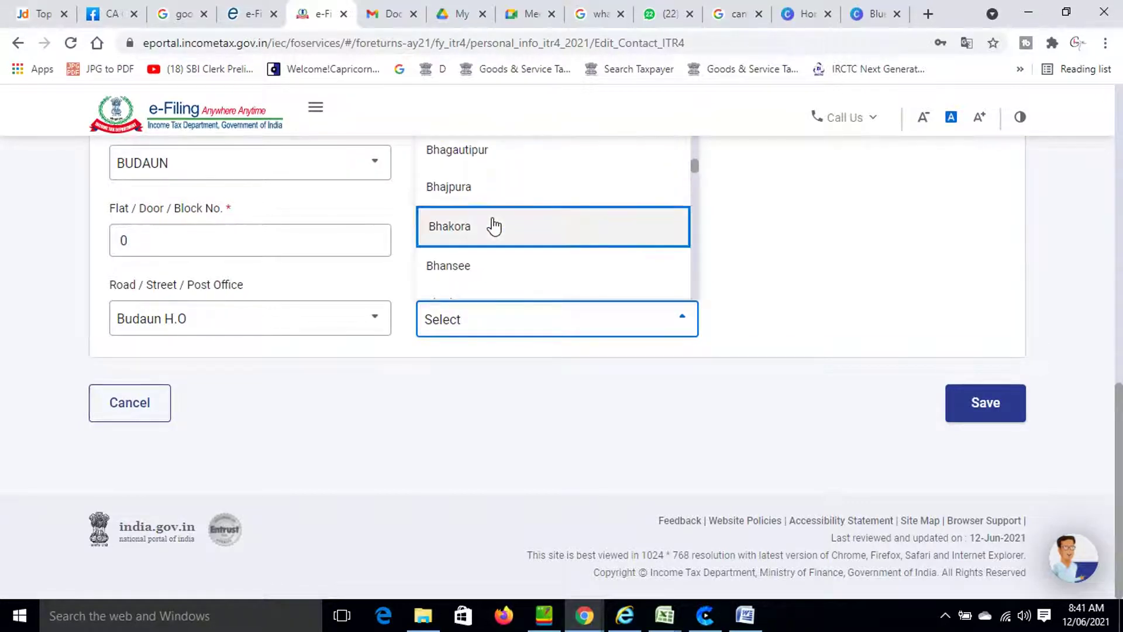
scroll(494, 227, "down", 6)
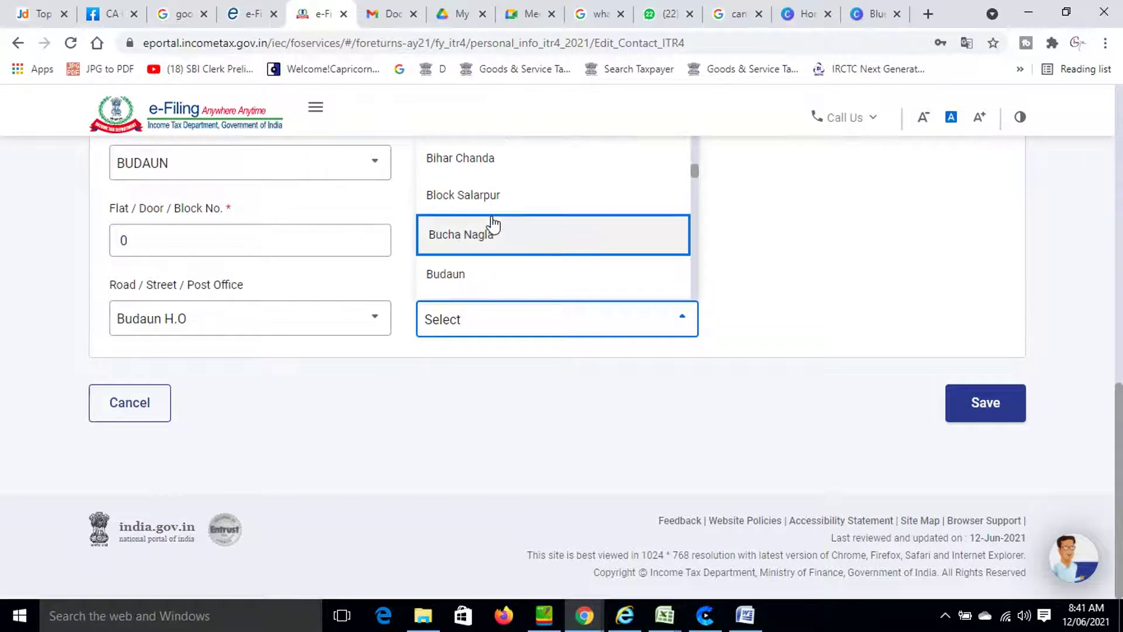
scroll(493, 224, "down", 2)
left_click(487, 200)
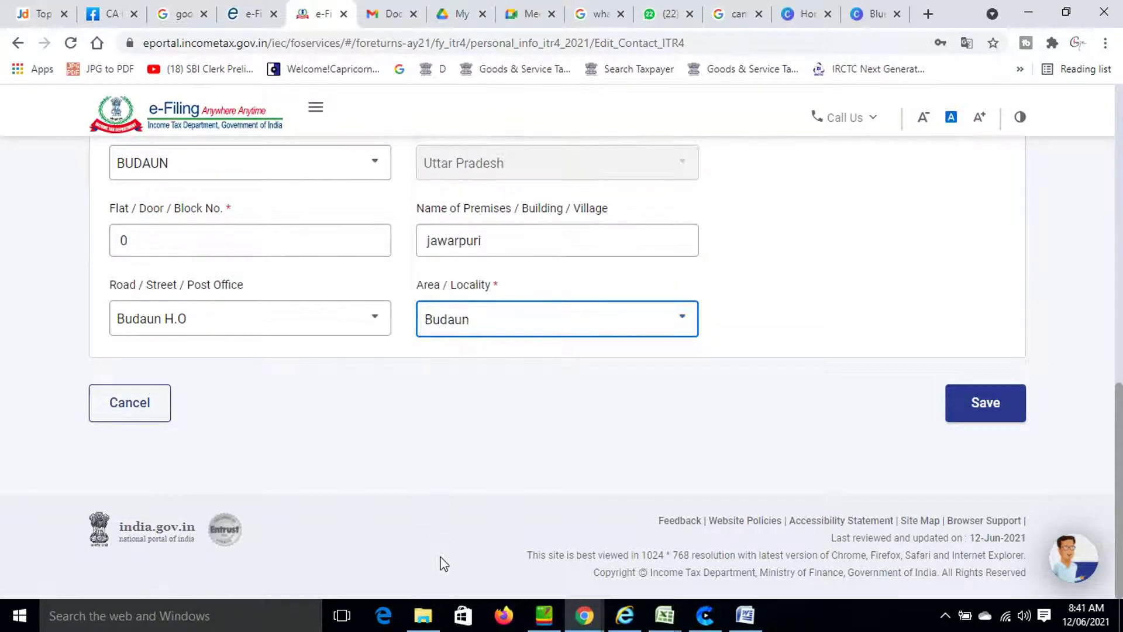
left_click(483, 472)
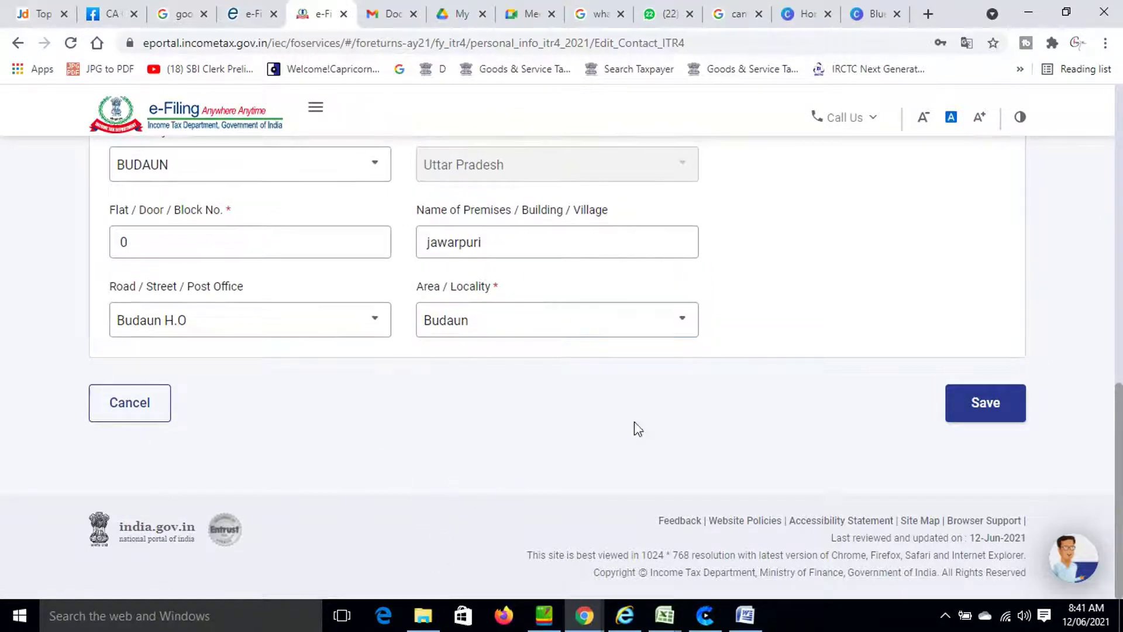
Save the edited contact address.
left_click(998, 418)
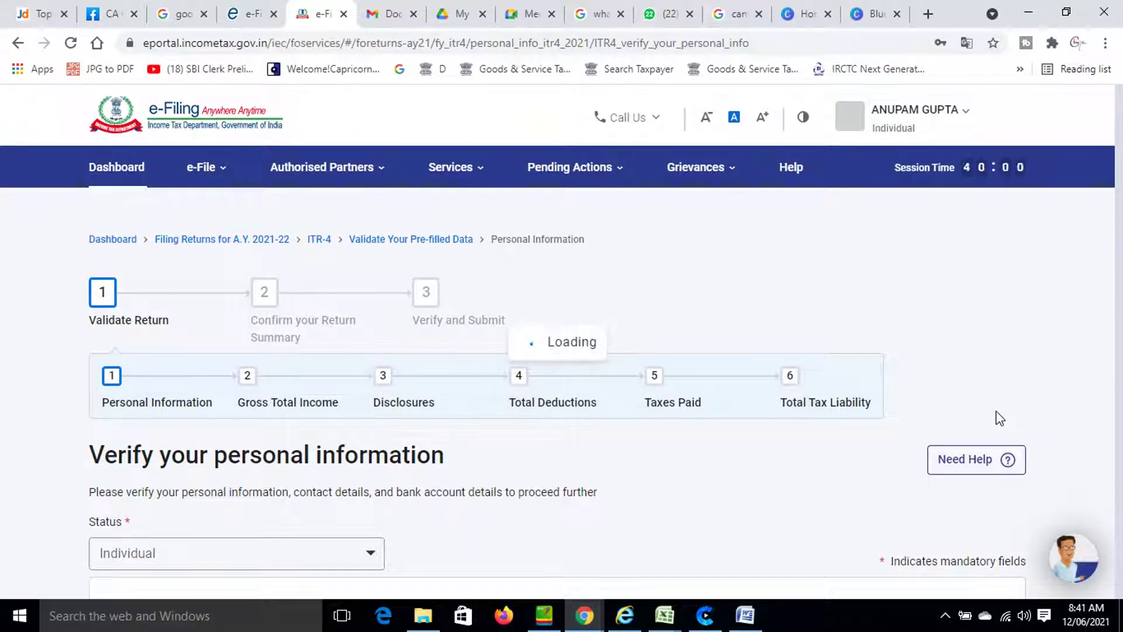
scroll(856, 389, "down", 4)
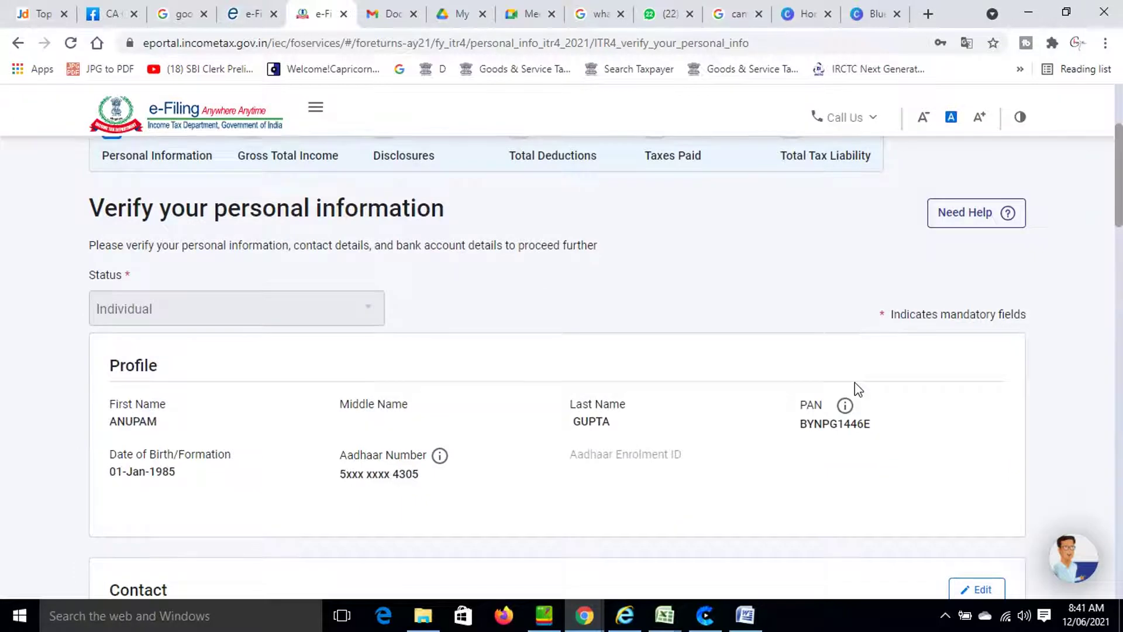
scroll(857, 389, "down", 7)
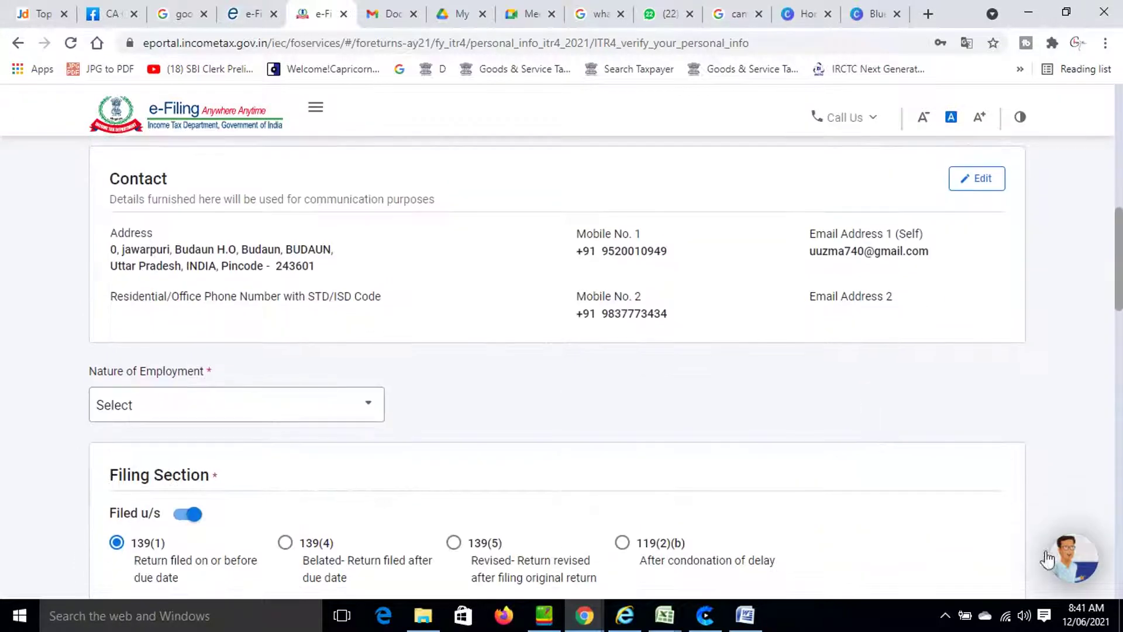
Set Nature of Employment to 'Not Applicable (eg. Family pension etc)'.
left_click(168, 418)
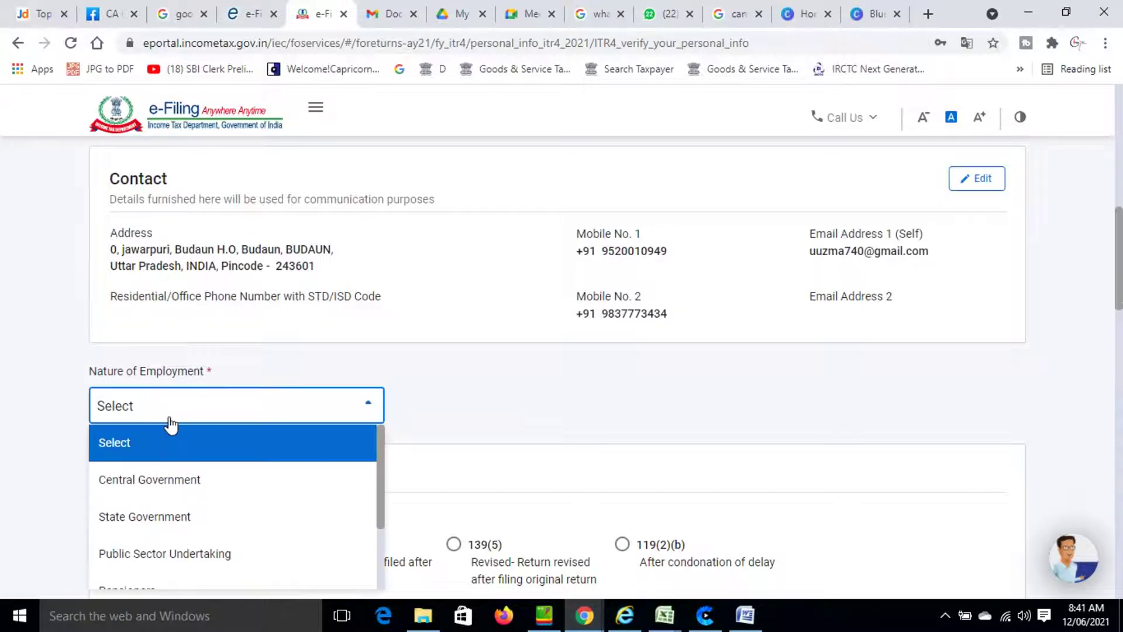
scroll(169, 424, "down", 6)
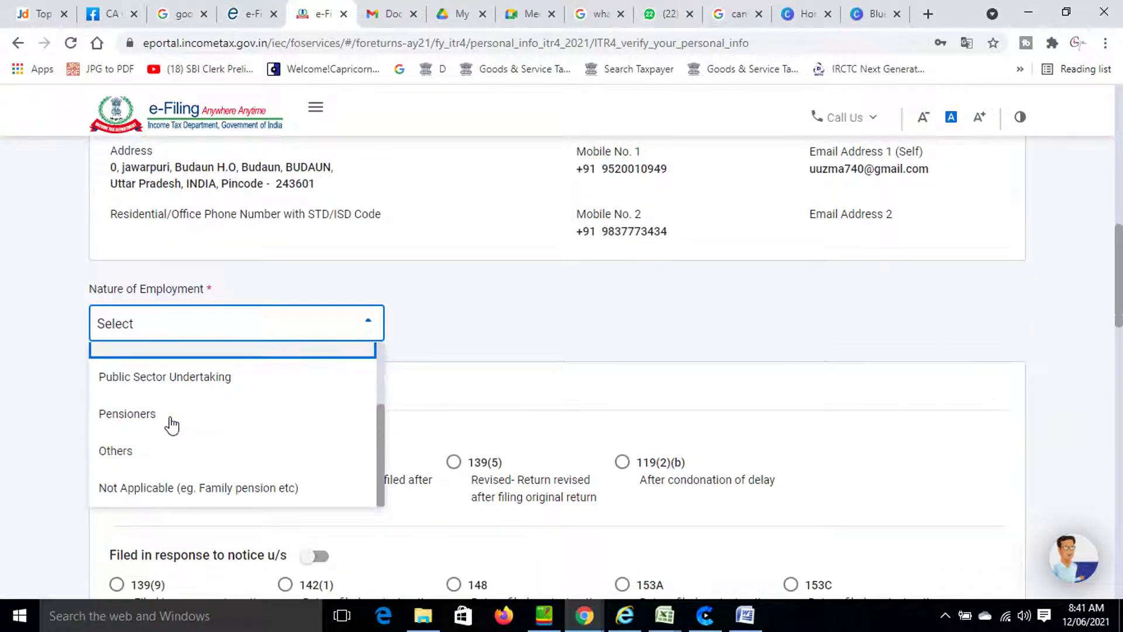
left_click(195, 327)
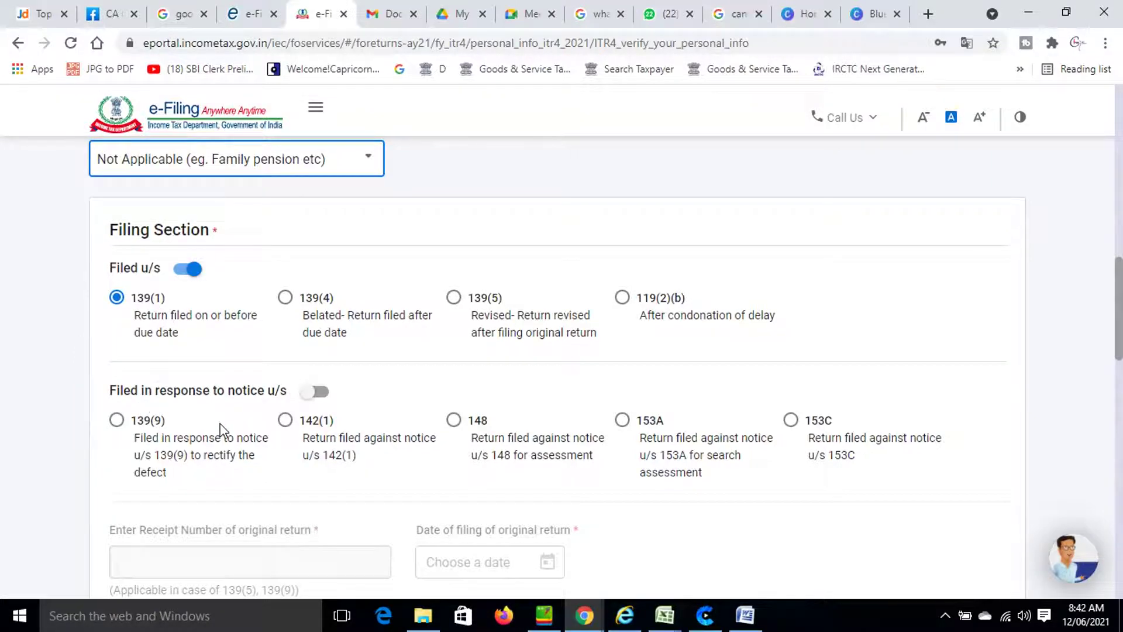
scroll(222, 429, "down", 3)
scroll(165, 440, "down", 5)
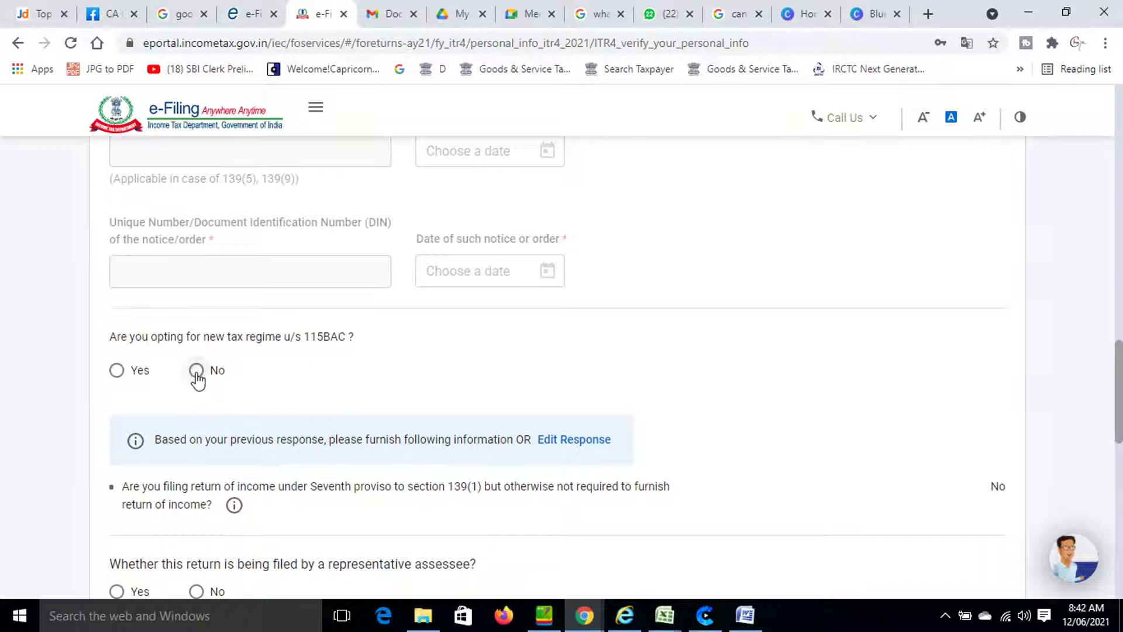
Choose No for the 115BAC new tax regime and representative assessee questions.
left_click(197, 374)
scroll(198, 377, "down", 3)
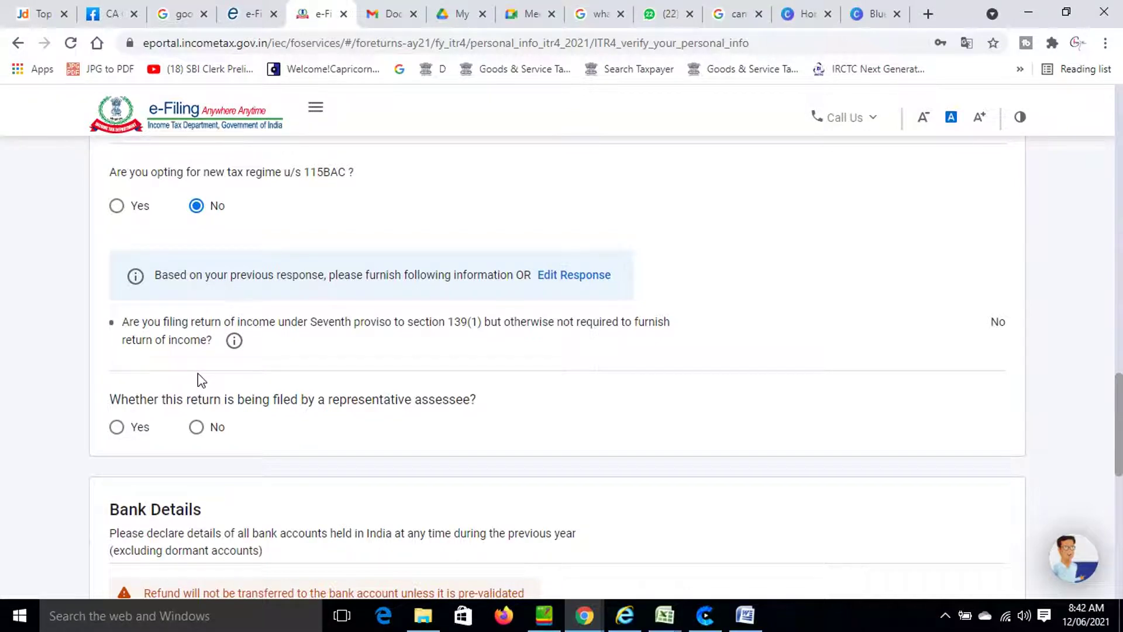
scroll(198, 375, "down", 2)
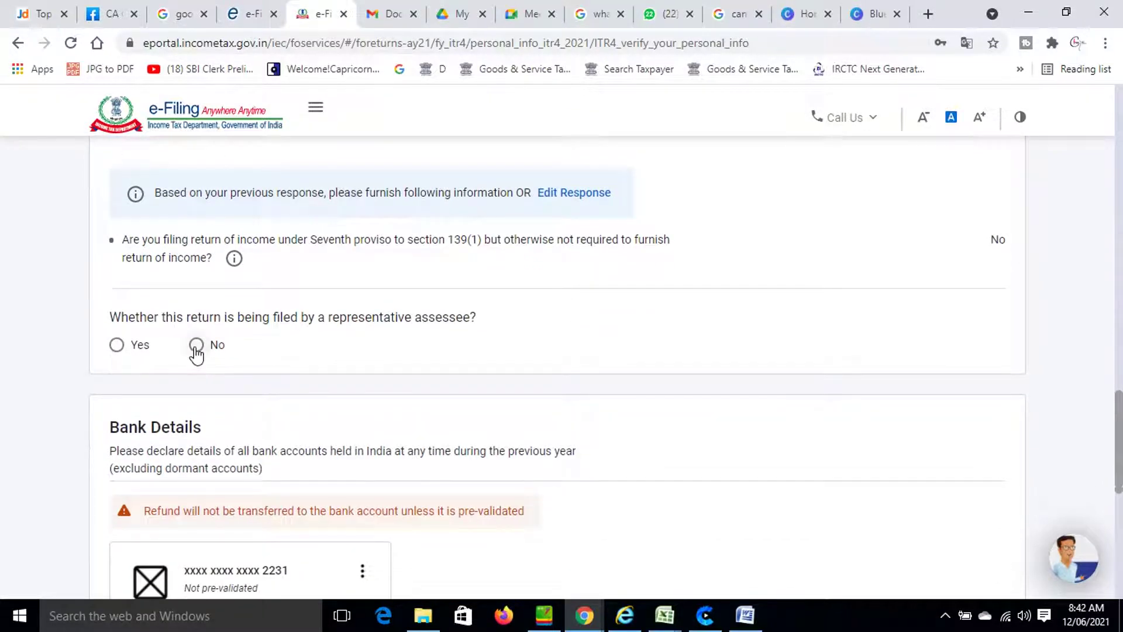
left_click(196, 349)
scroll(203, 348, "down", 4)
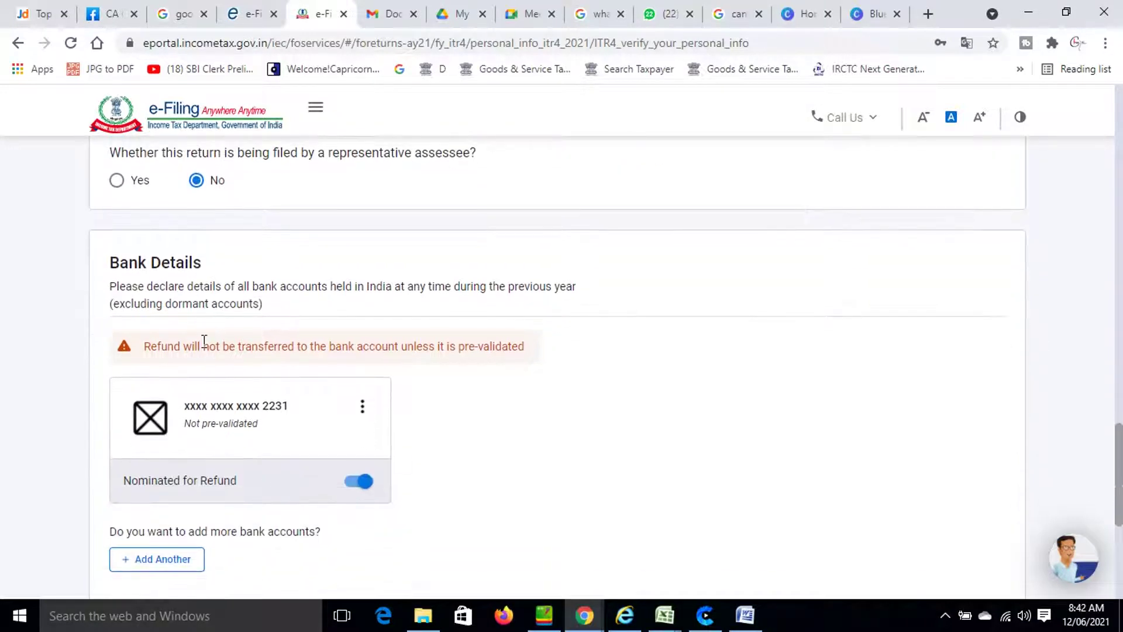
scroll(203, 343, "down", 2)
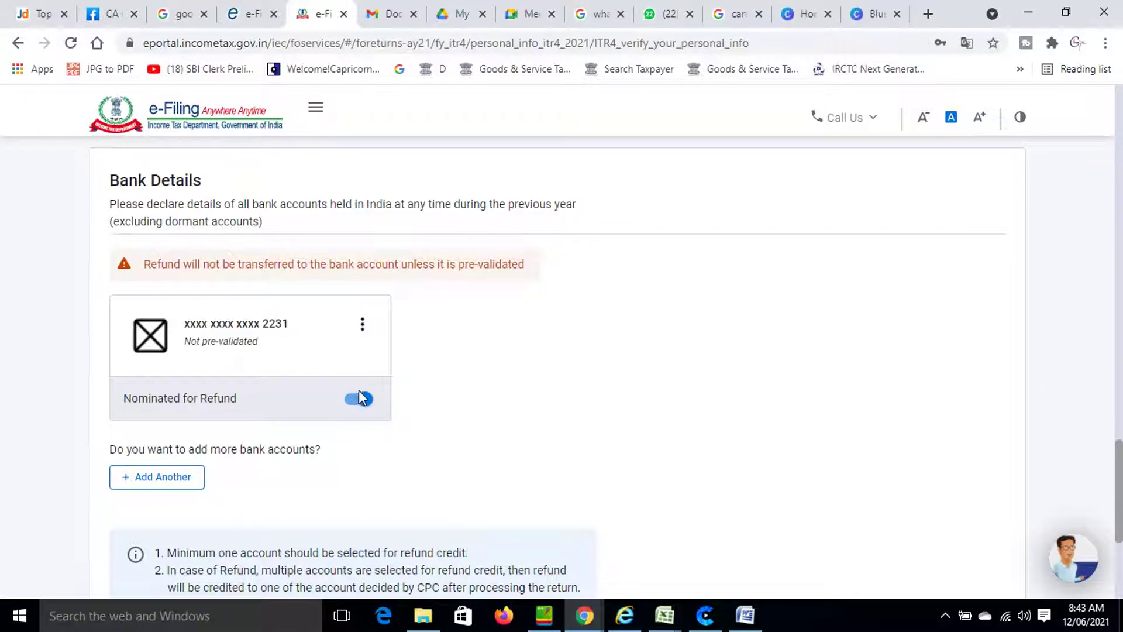
scroll(377, 377, "down", 5)
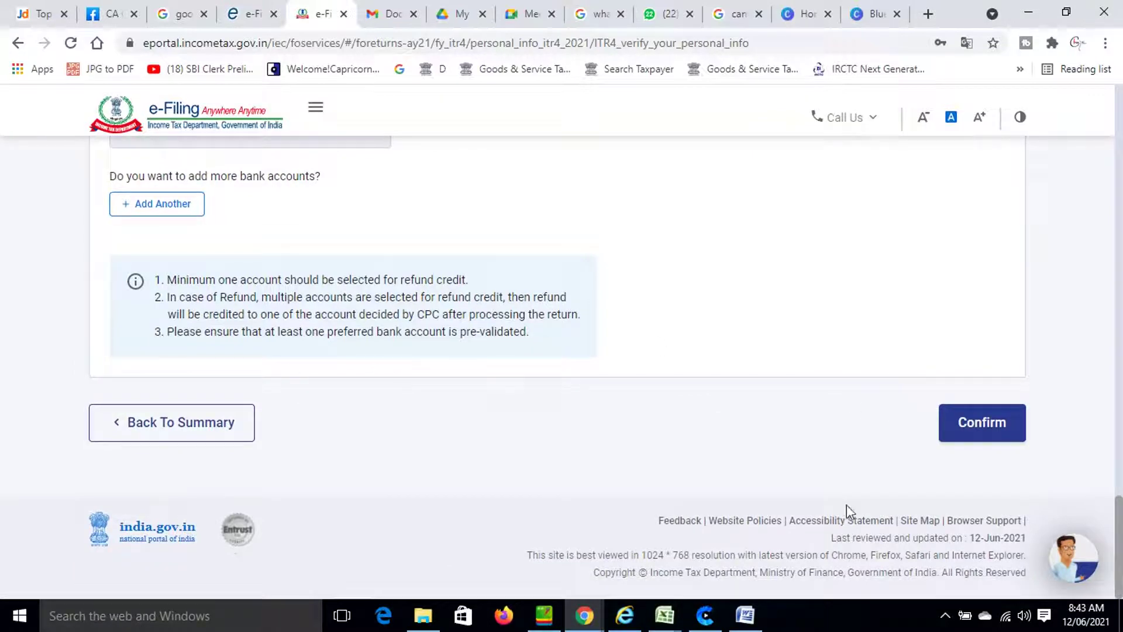
Confirm the Personal Information section.
left_click(969, 437)
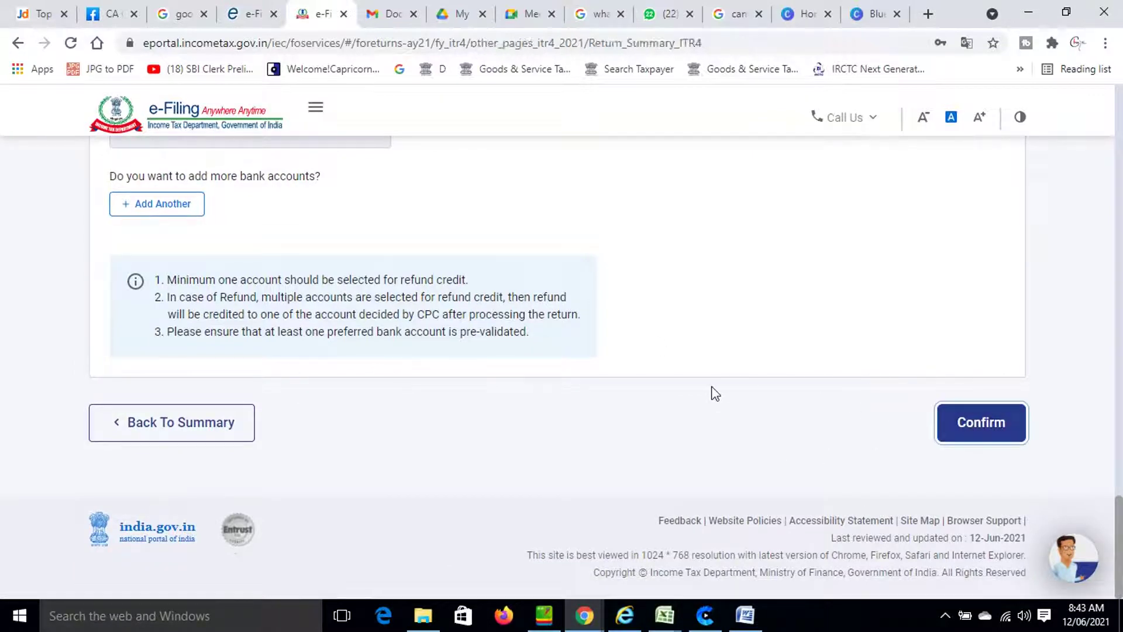
scroll(715, 393, "down", 3)
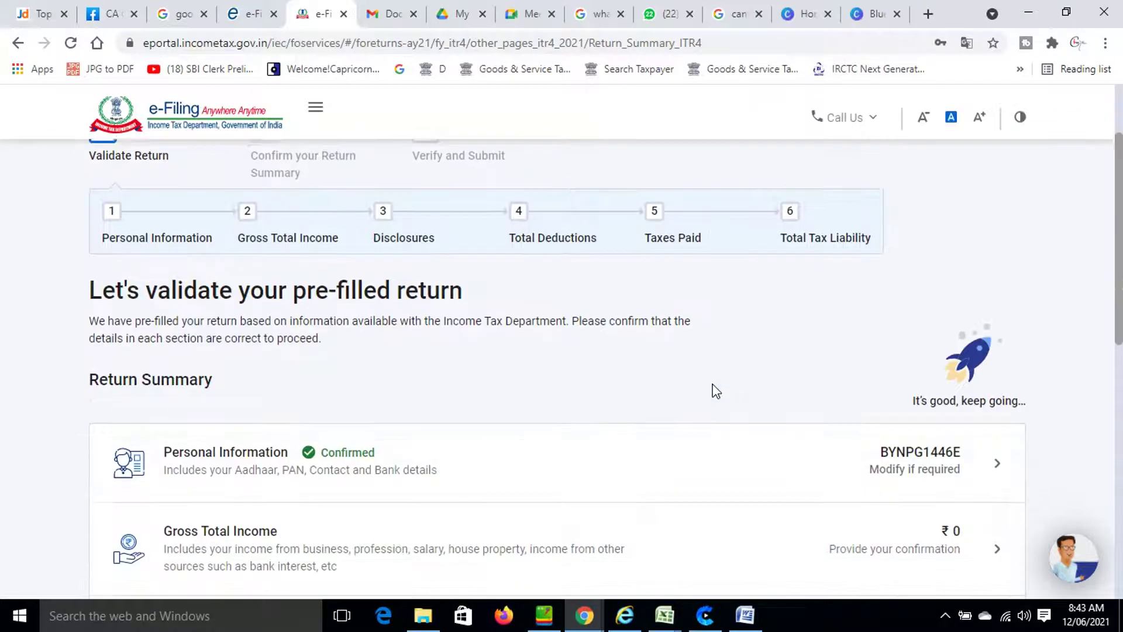
scroll(714, 389, "down", 3)
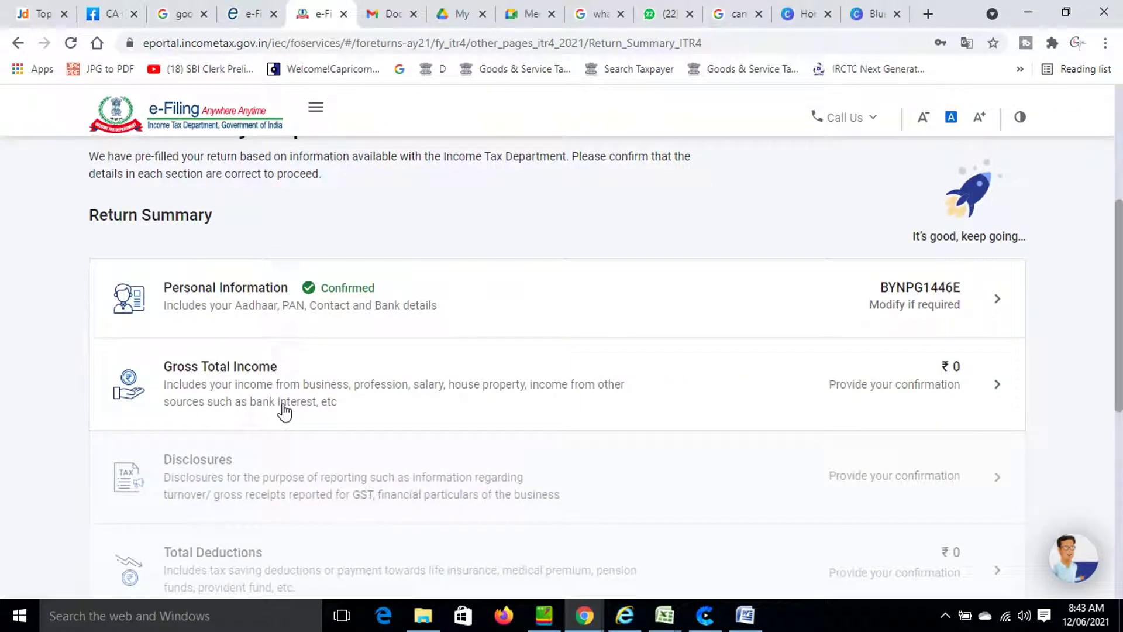
Open the Gross Total Income section and start editing Income from Salary.
left_click(238, 386)
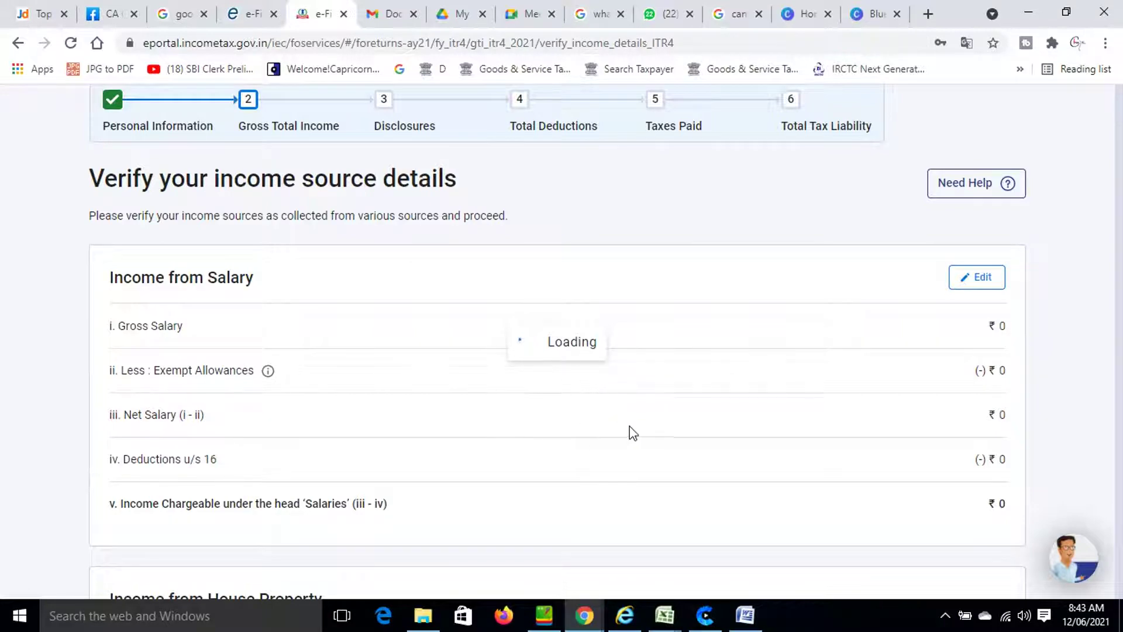
scroll(561, 397, "down", 5)
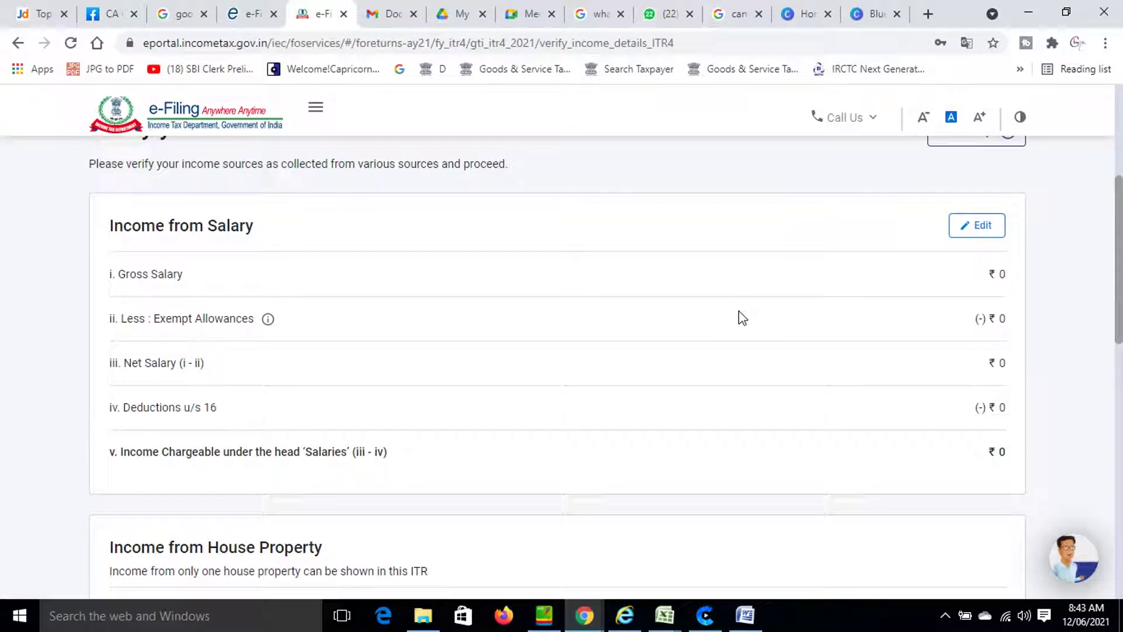
left_click(976, 228)
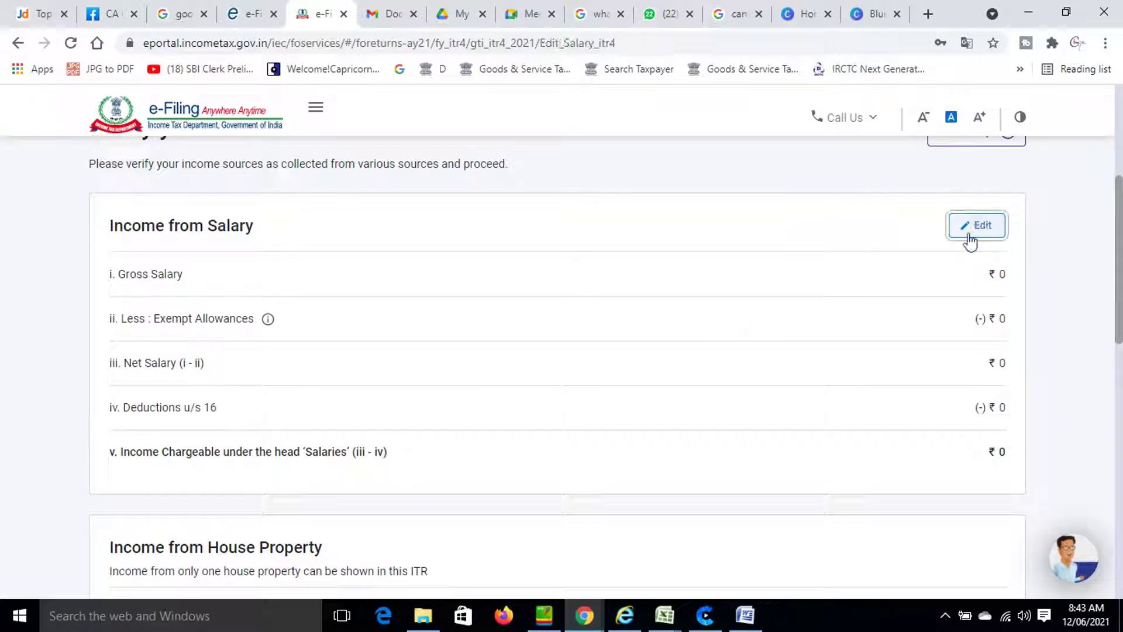
Review the salary form down to Professional tax, then cancel without saving.
scroll(824, 367, "down", 2)
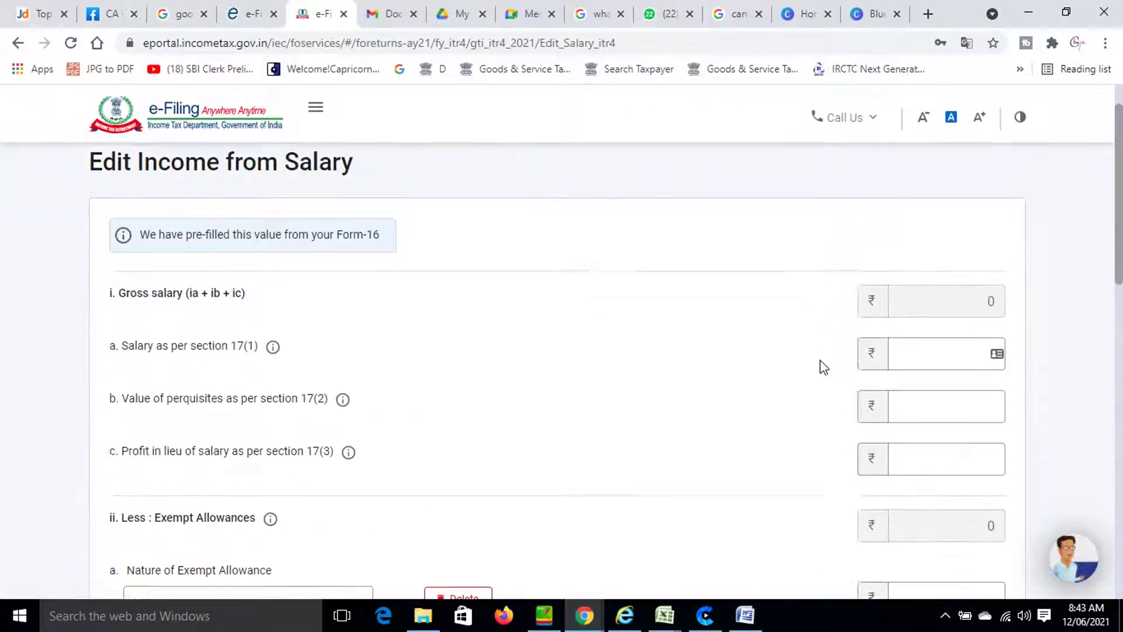
scroll(822, 366, "down", 2)
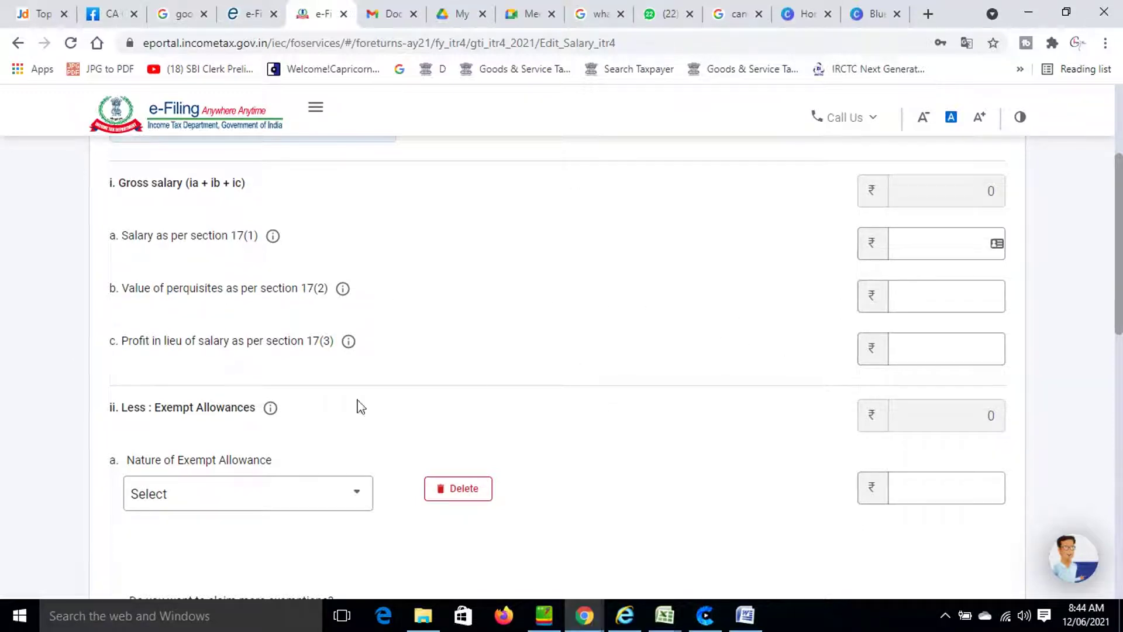
scroll(351, 441, "down", 3)
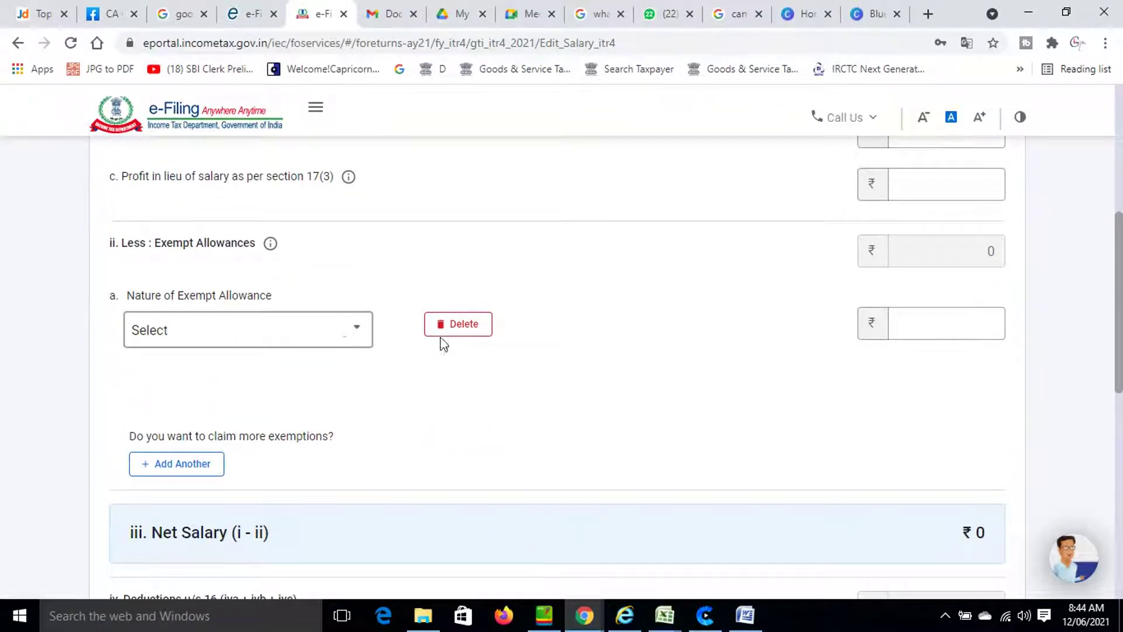
scroll(849, 334, "down", 5)
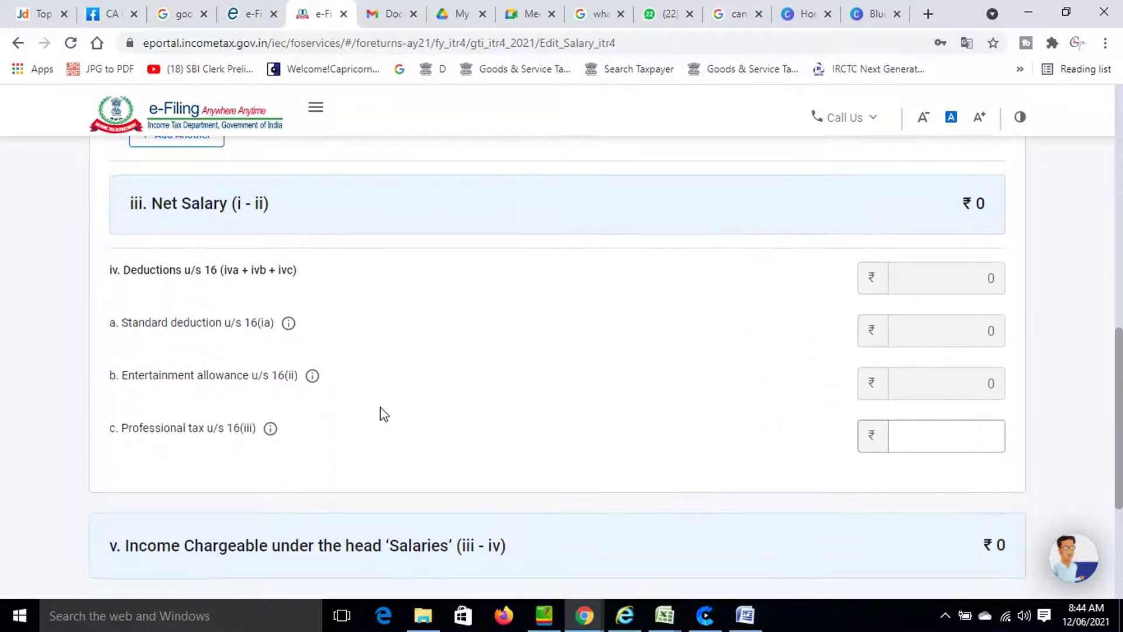
left_click(918, 438)
scroll(917, 433, "down", 2)
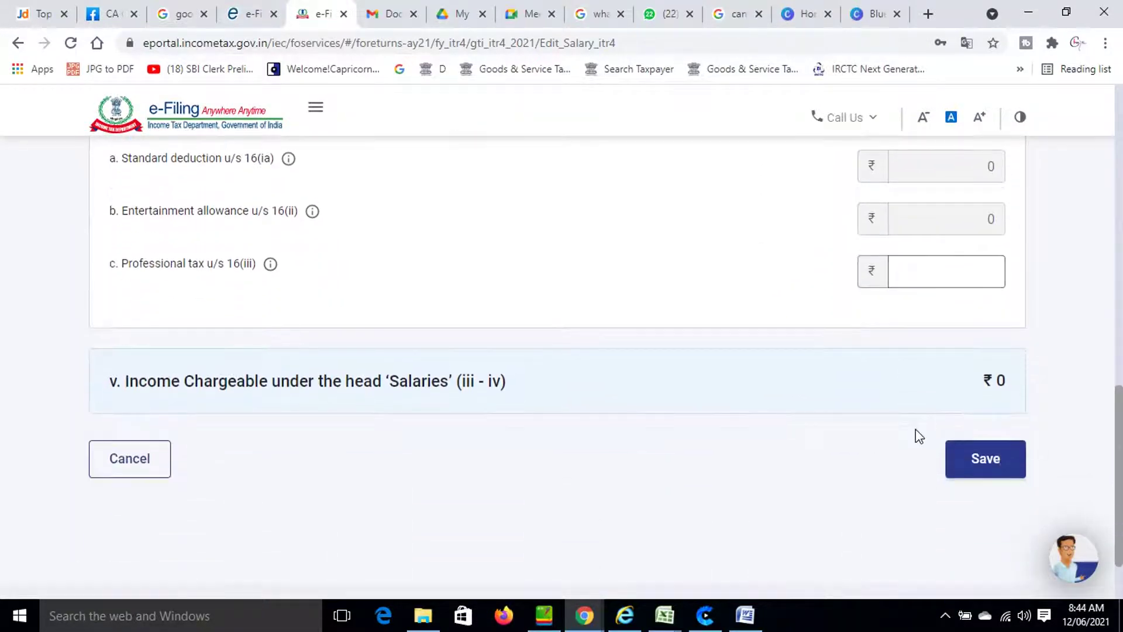
left_click(130, 462)
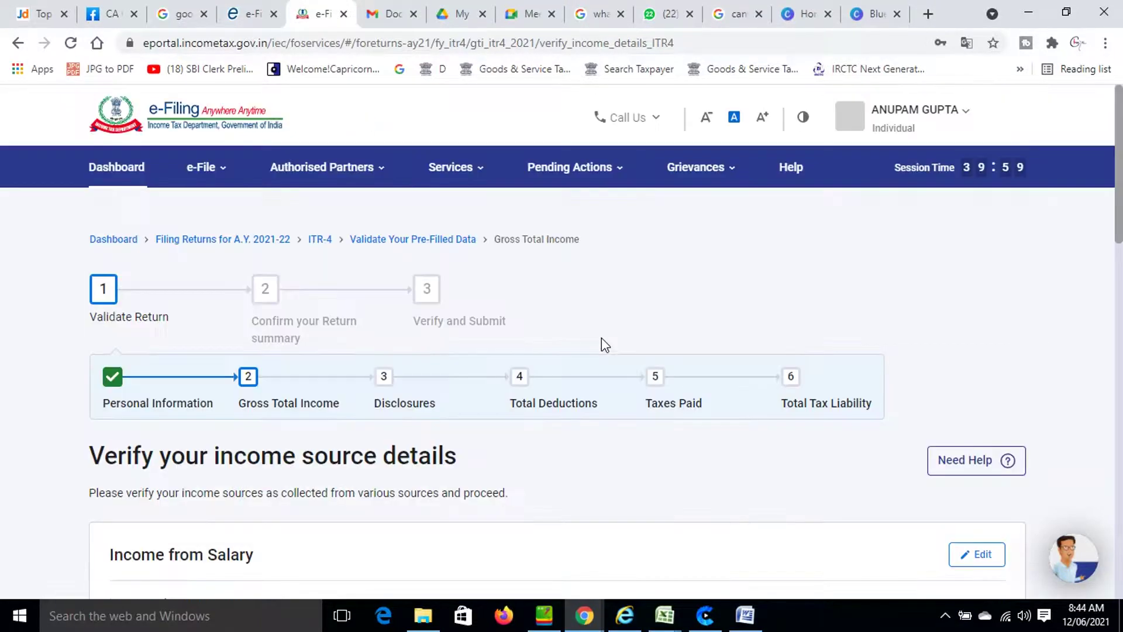
Move past House Property and choose Add Details under Income from Business or Profession.
scroll(510, 301, "down", 8)
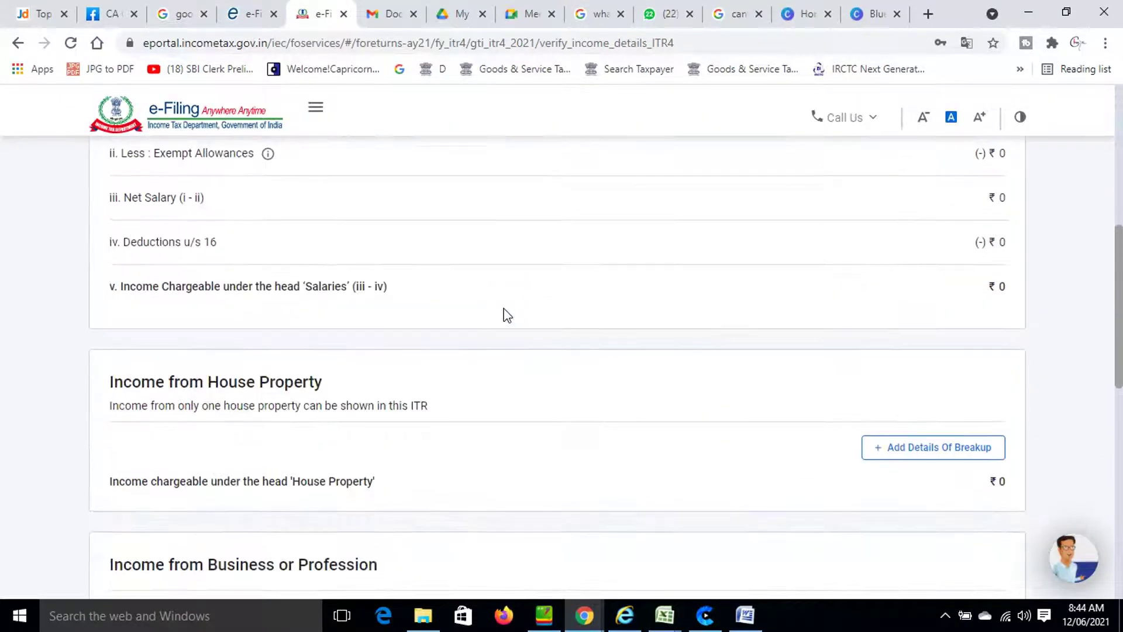
scroll(238, 308, "down", 4)
scroll(277, 231, "up", 2)
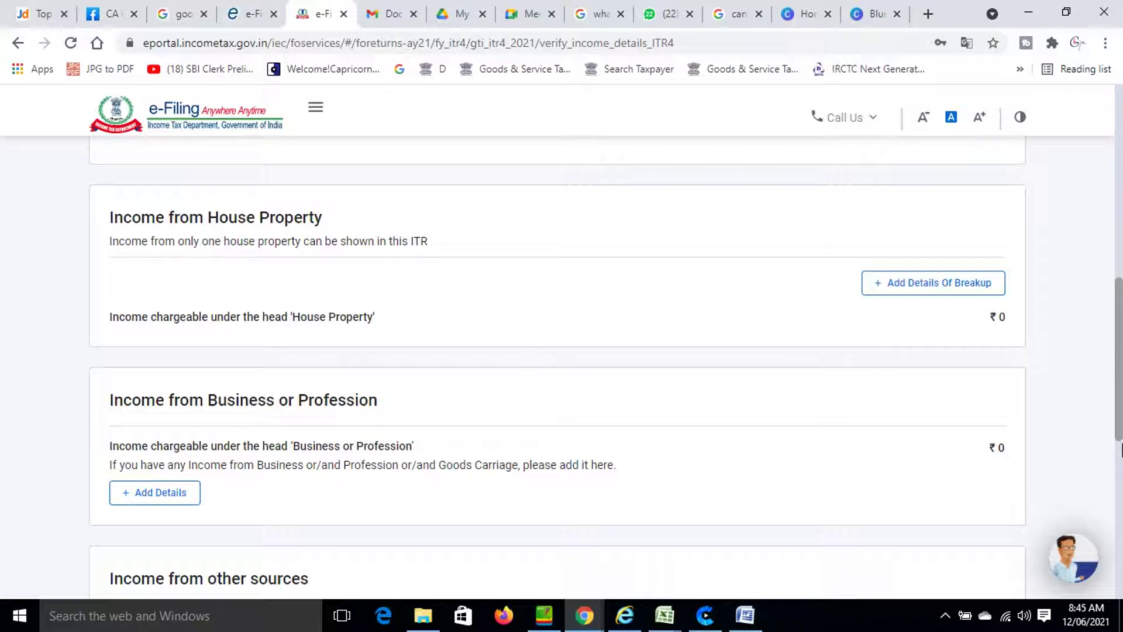
scroll(371, 398, "down", 1)
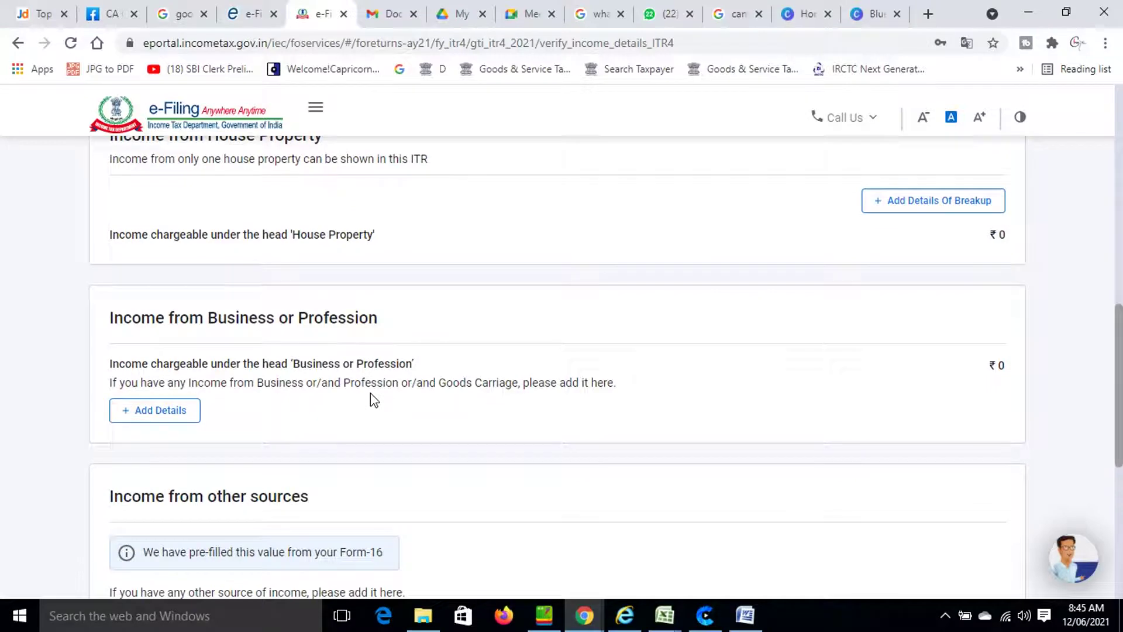
scroll(375, 401, "down", 1)
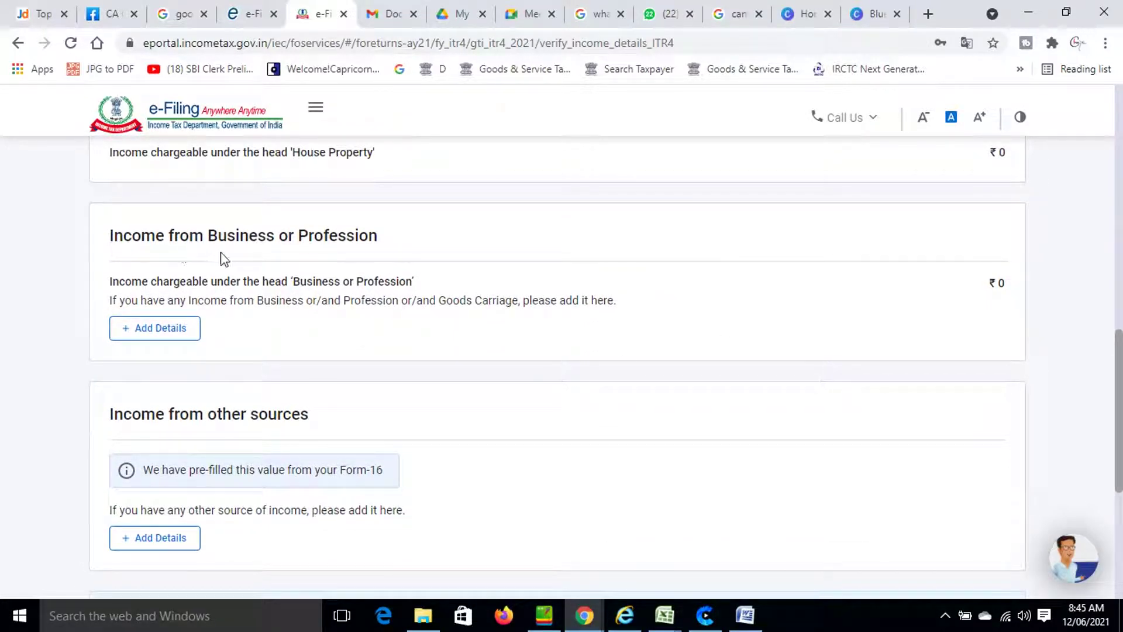
left_click(168, 334)
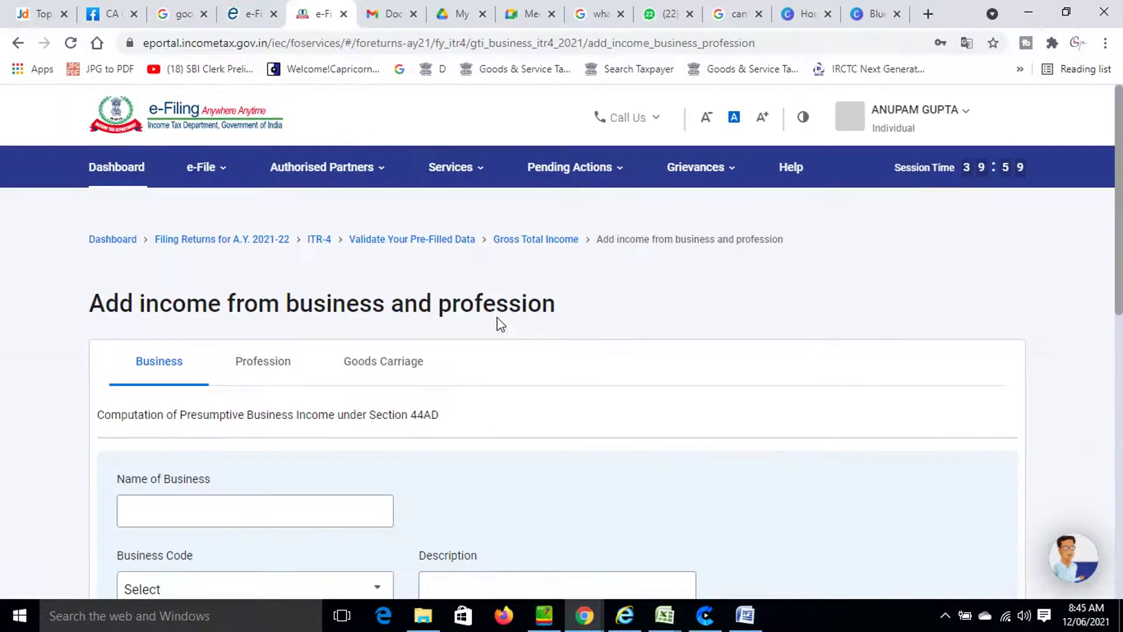
Add a business under the taxpayer's name with code 21008-Other services n.e.c.
scroll(501, 325, "down", 5)
left_click(201, 269)
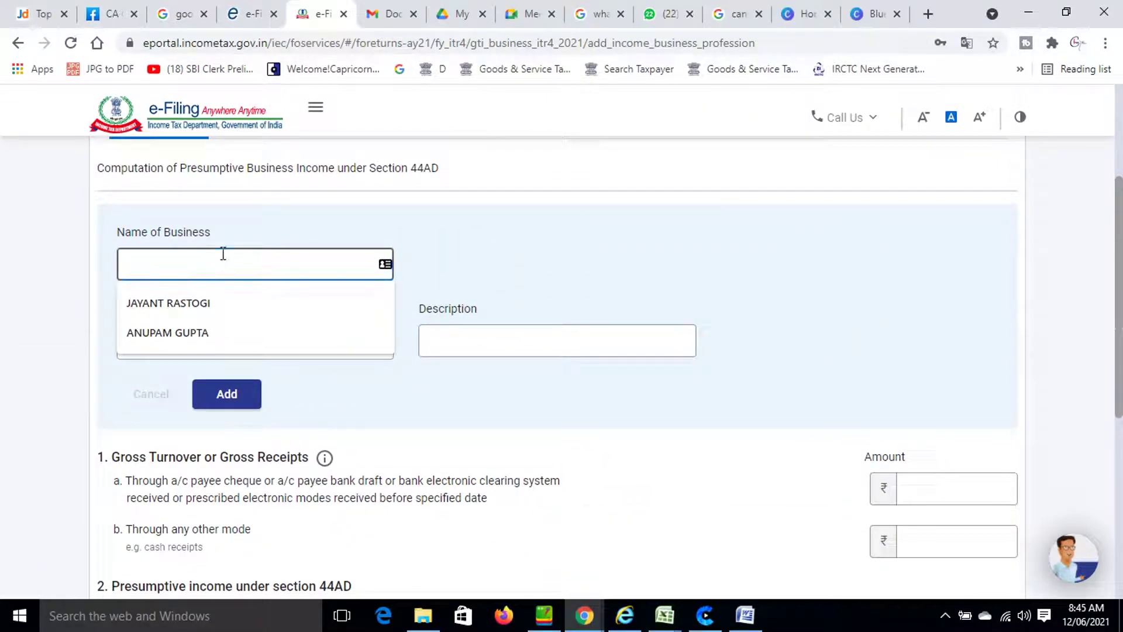
left_click(203, 332)
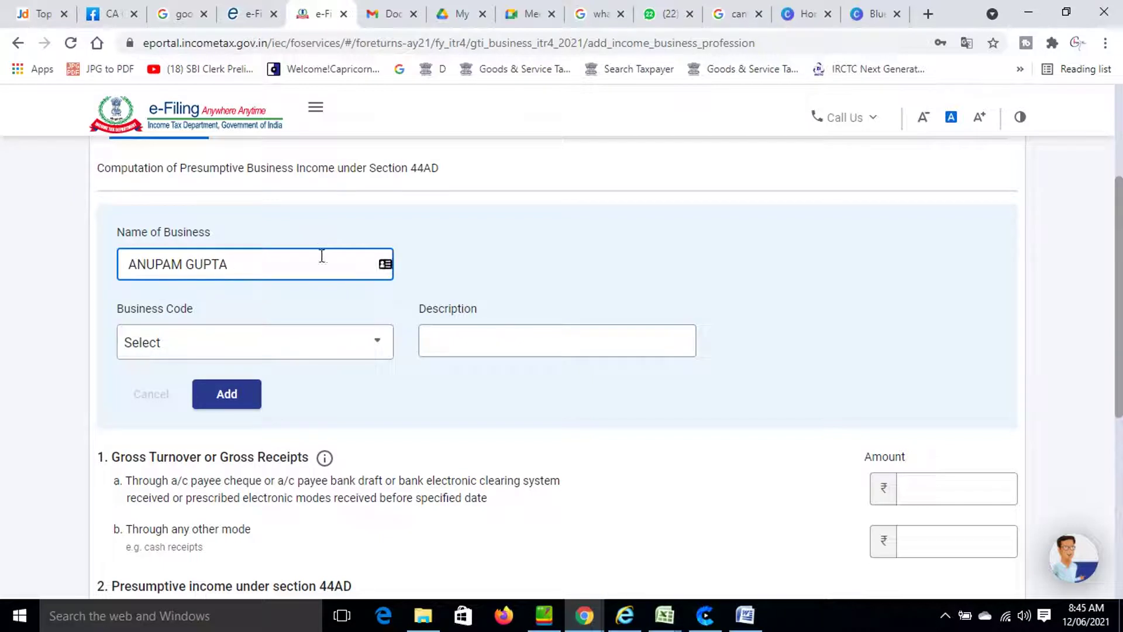
left_click(282, 348)
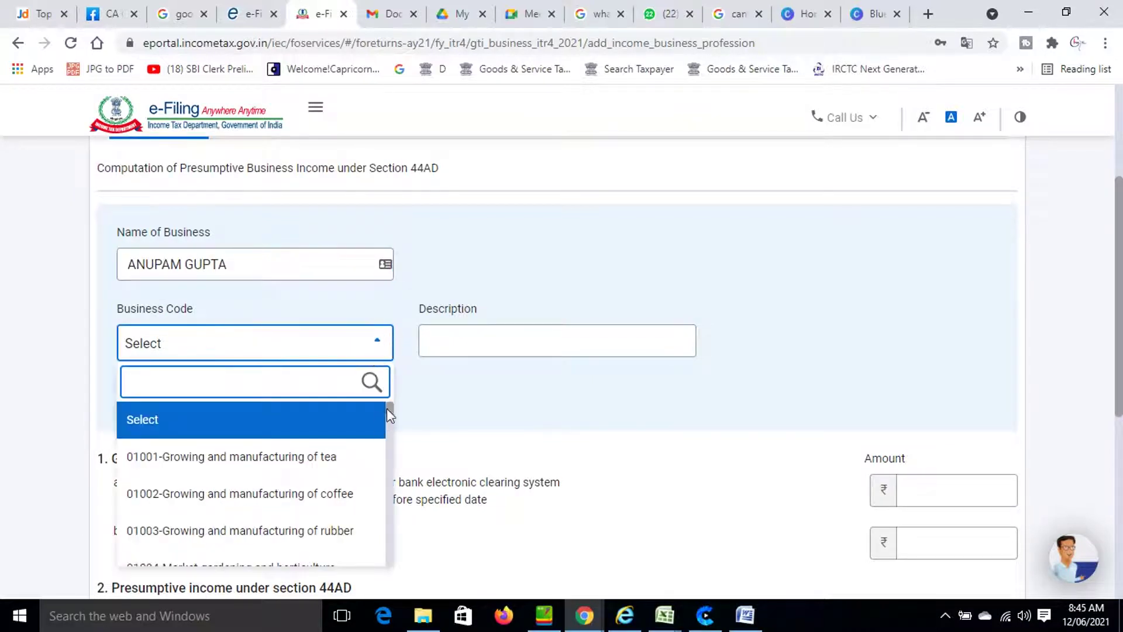
left_click_drag(387, 408, 304, 569)
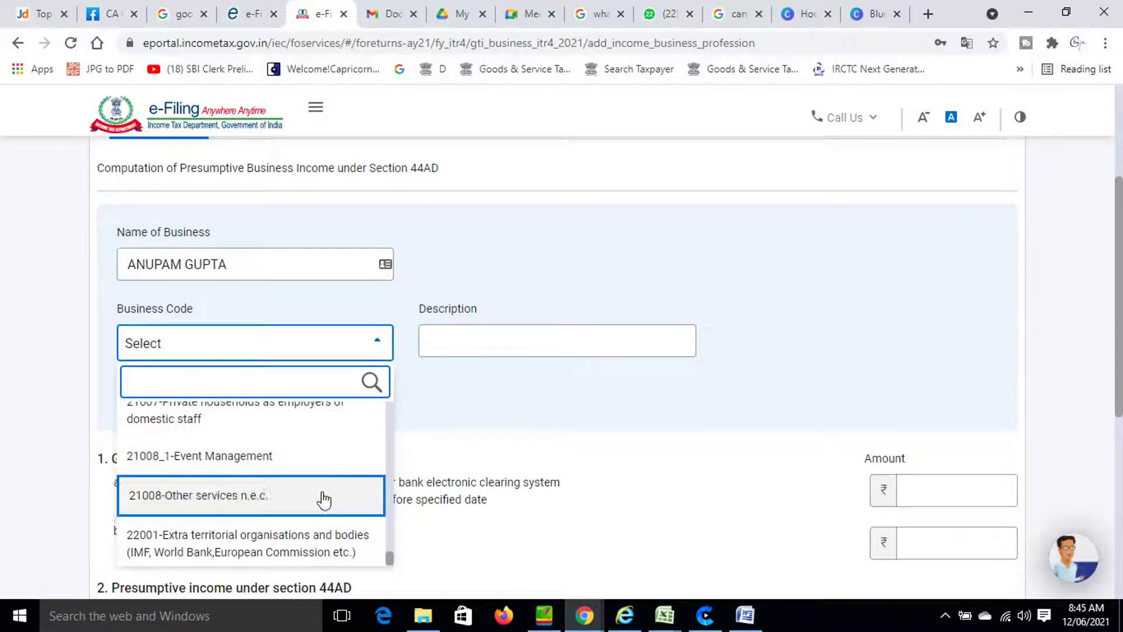
left_click(326, 494)
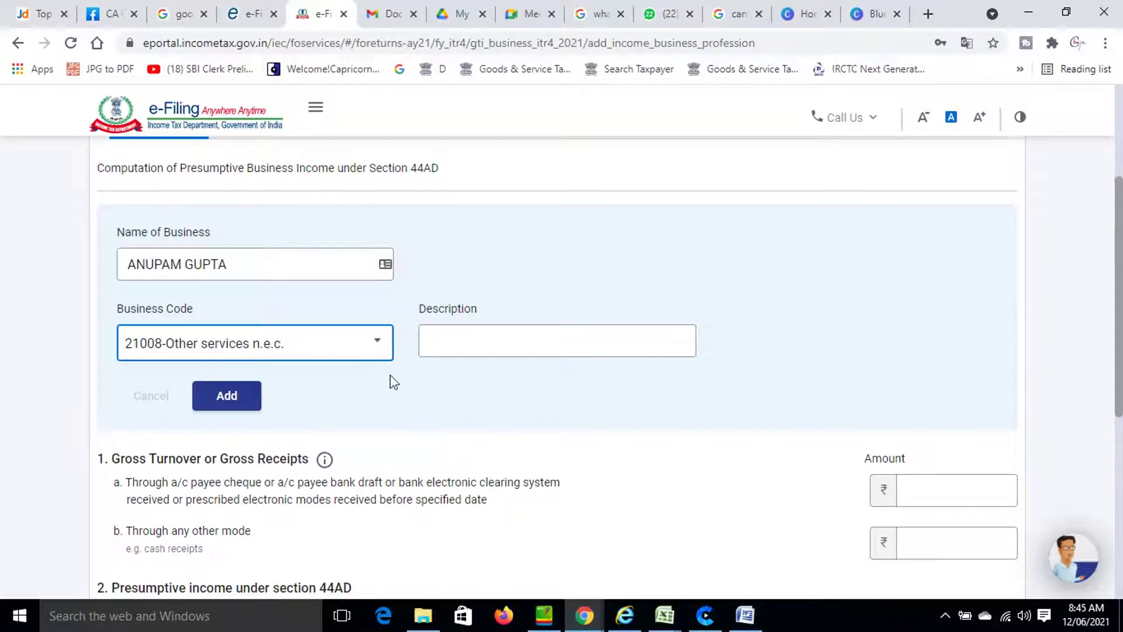
left_click(220, 401)
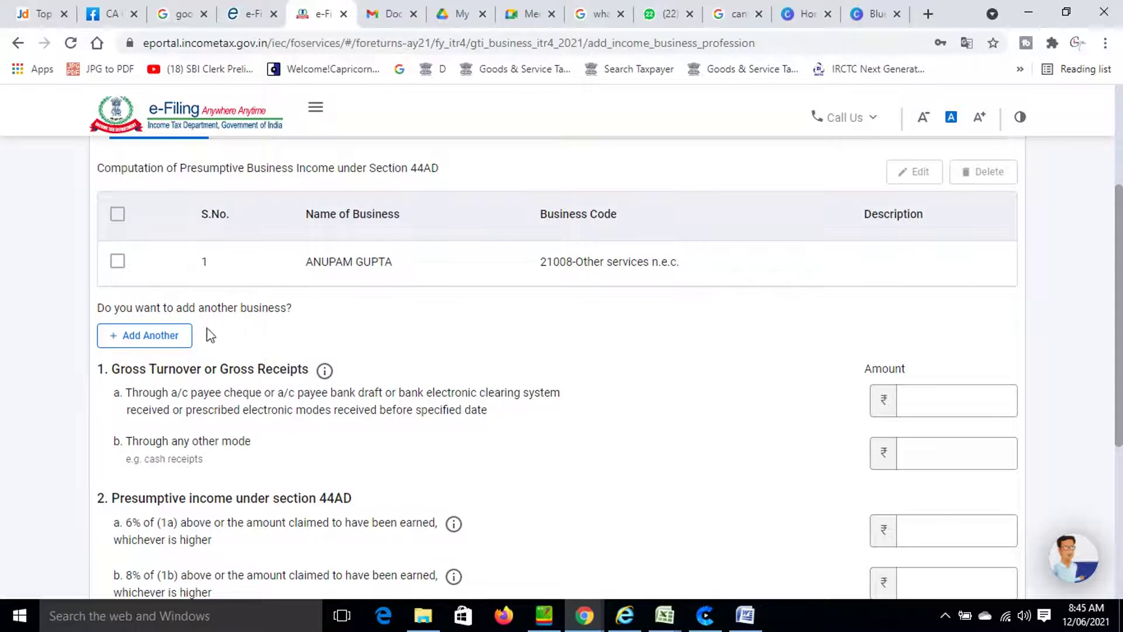
Add a second taxpayer-named business coded 09028-Retail sale of other products n.e.c.
left_click(165, 345)
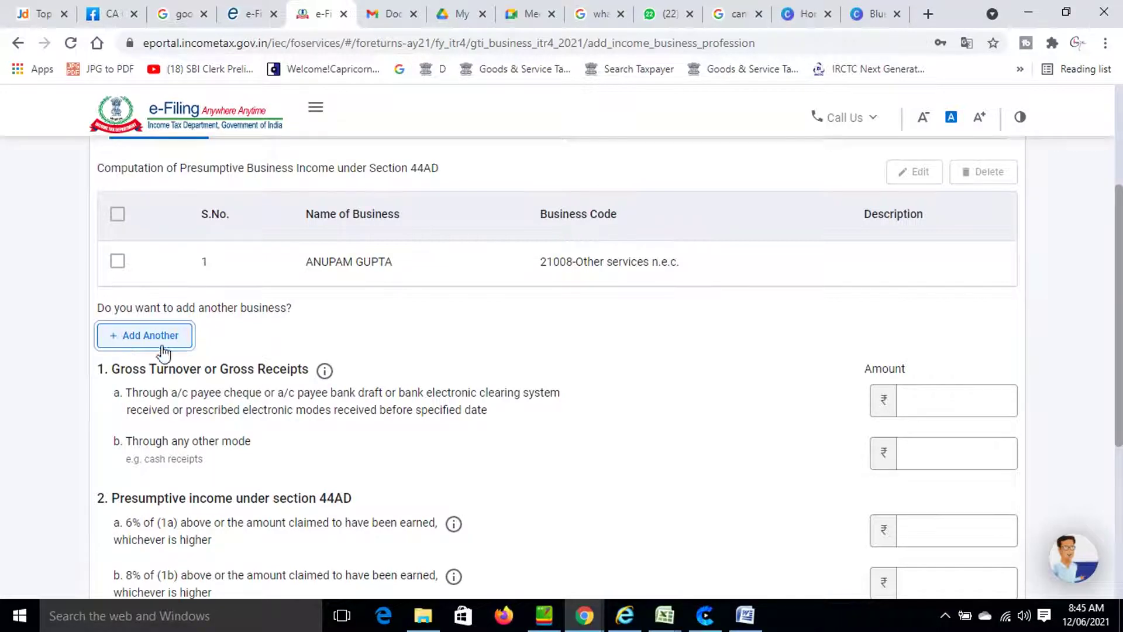
left_click(172, 429)
left_click(171, 424)
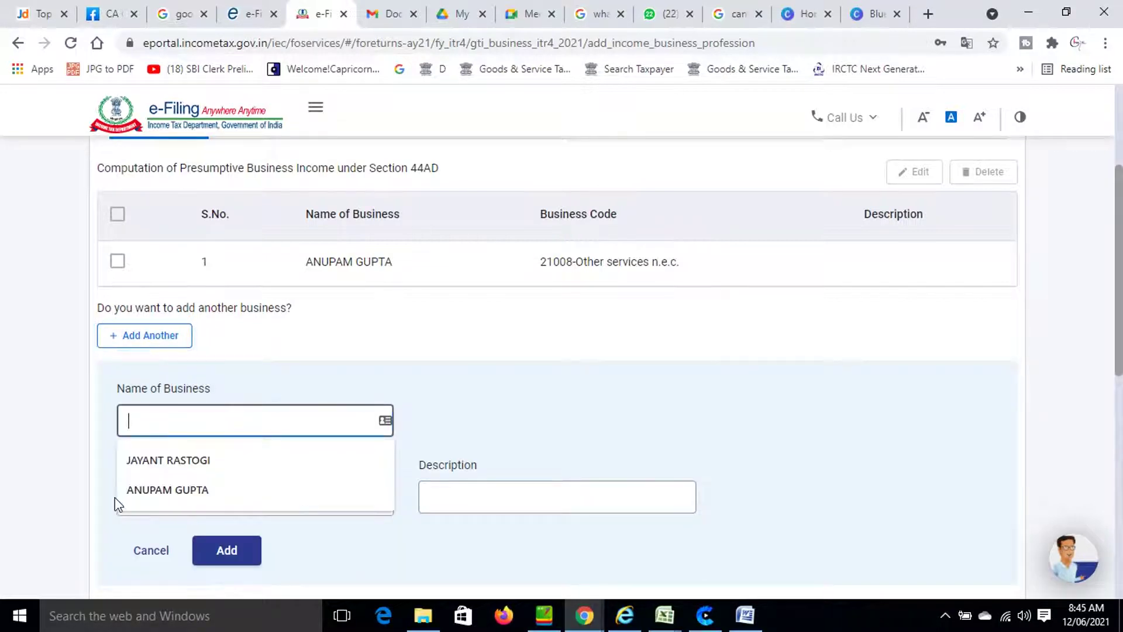
left_click(129, 495)
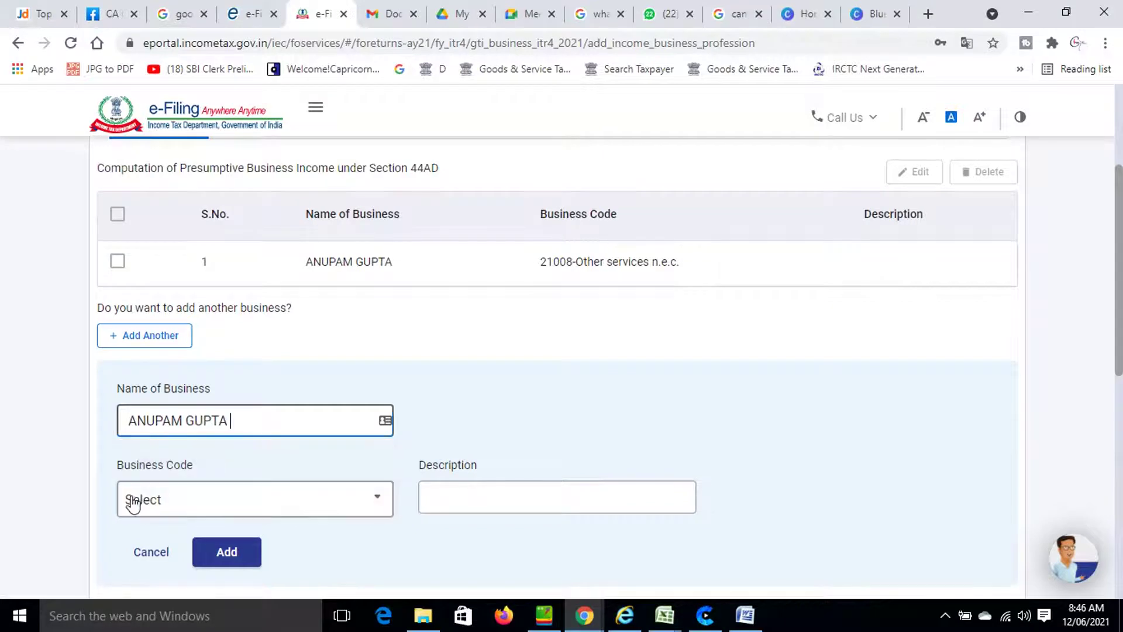
left_click(141, 499)
scroll(326, 370, "down", 10)
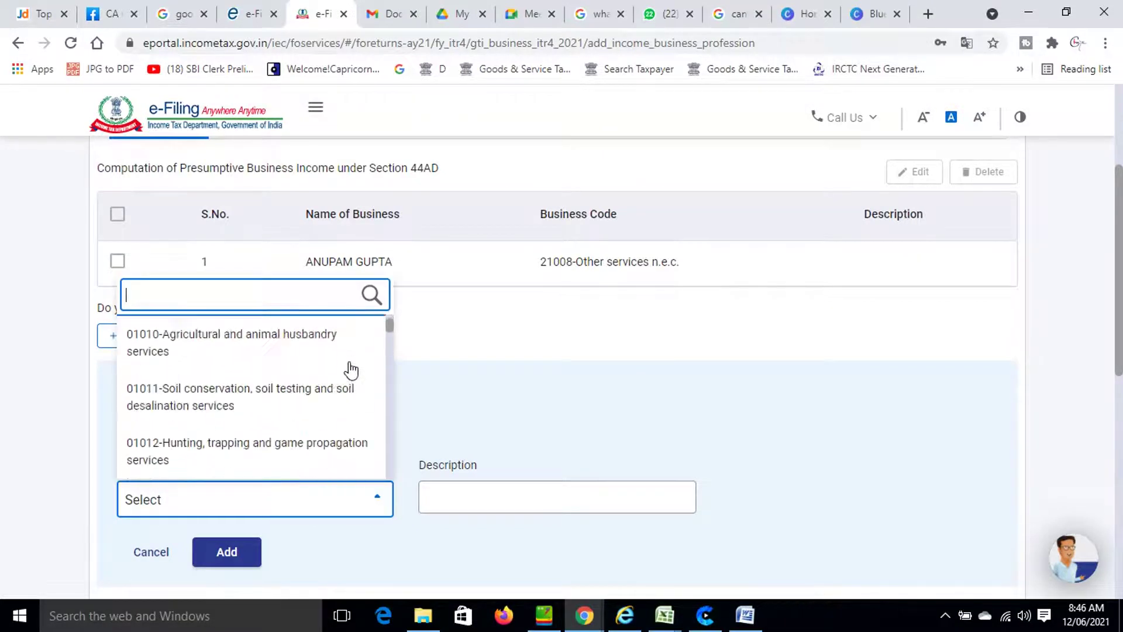
left_click_drag(388, 330, 374, 416)
scroll(374, 412, "down", 5)
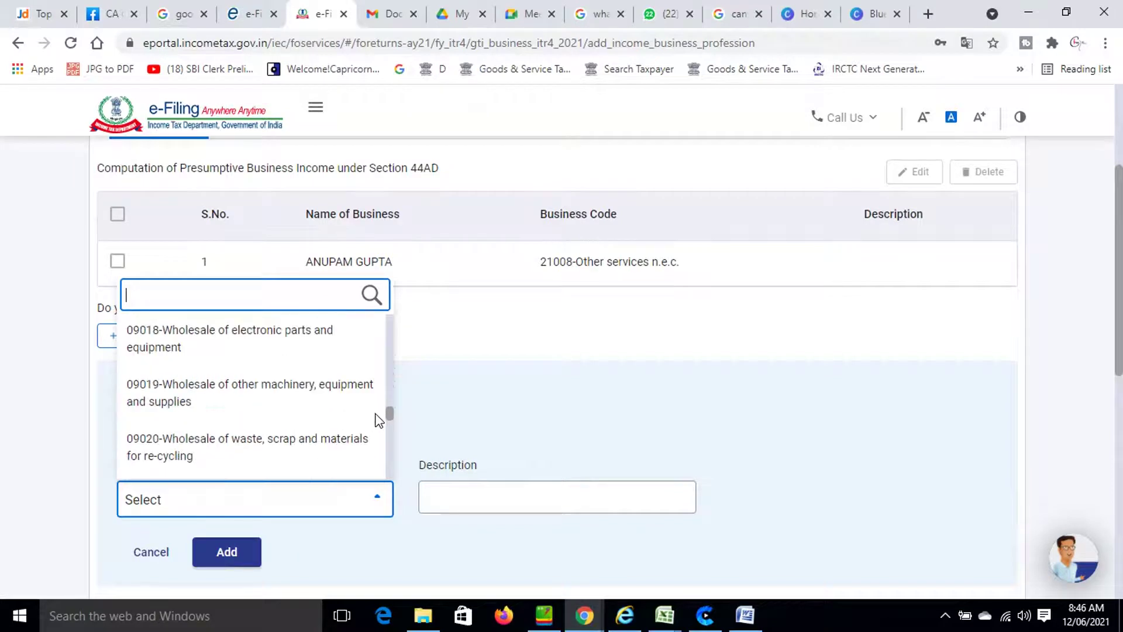
scroll(417, 337, "up", 1)
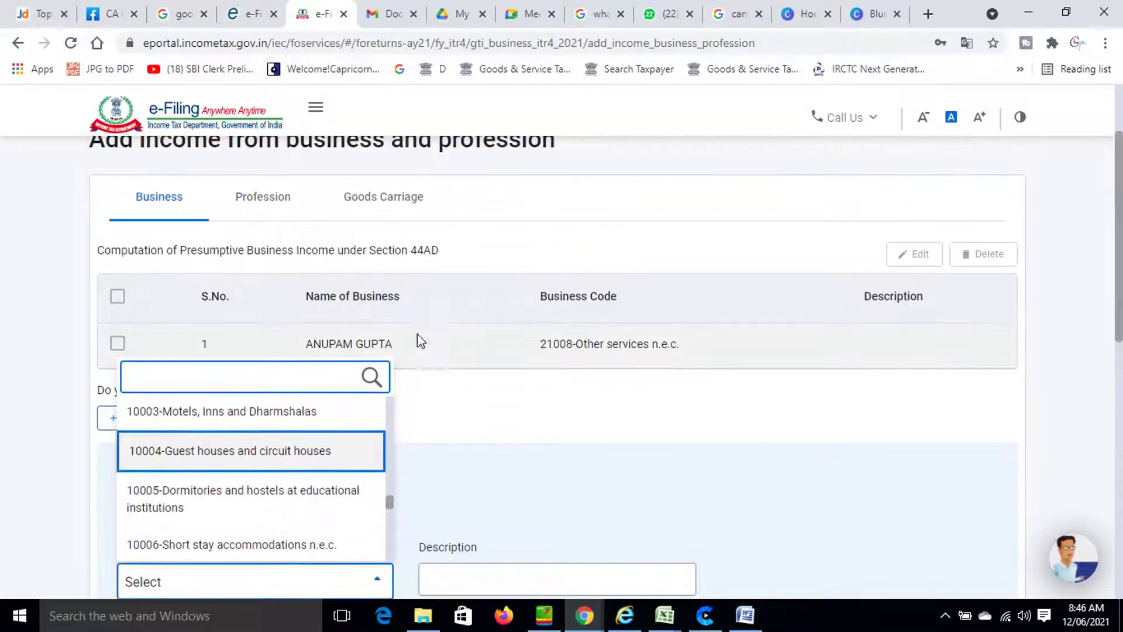
scroll(268, 497, "up", 1)
scroll(268, 497, "up", 2)
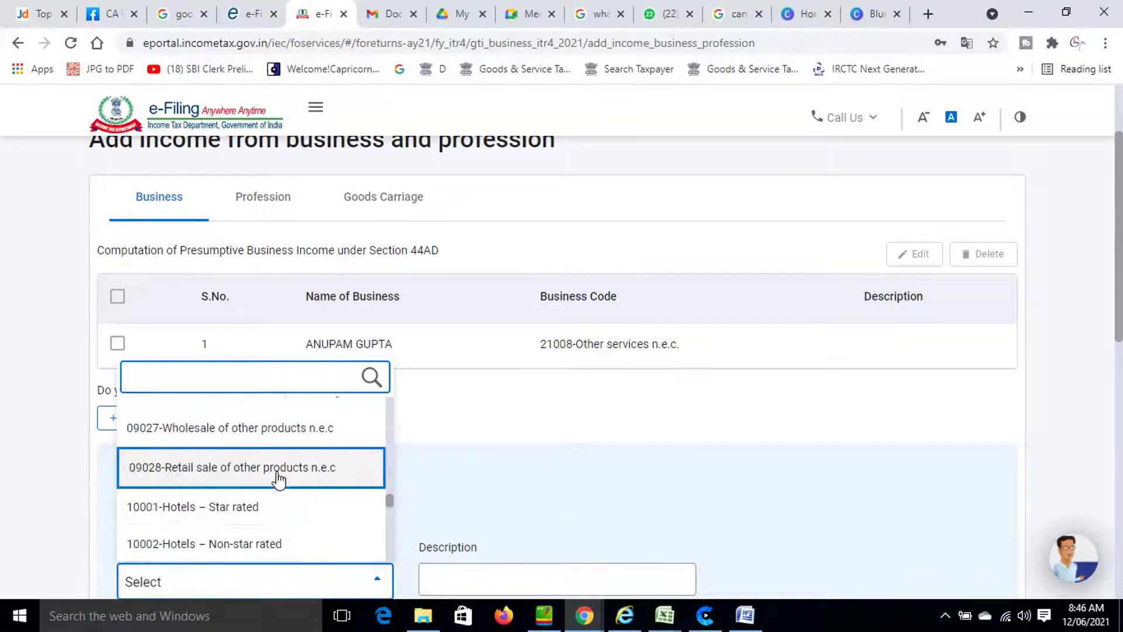
left_click(275, 468)
scroll(418, 528, "down", 4)
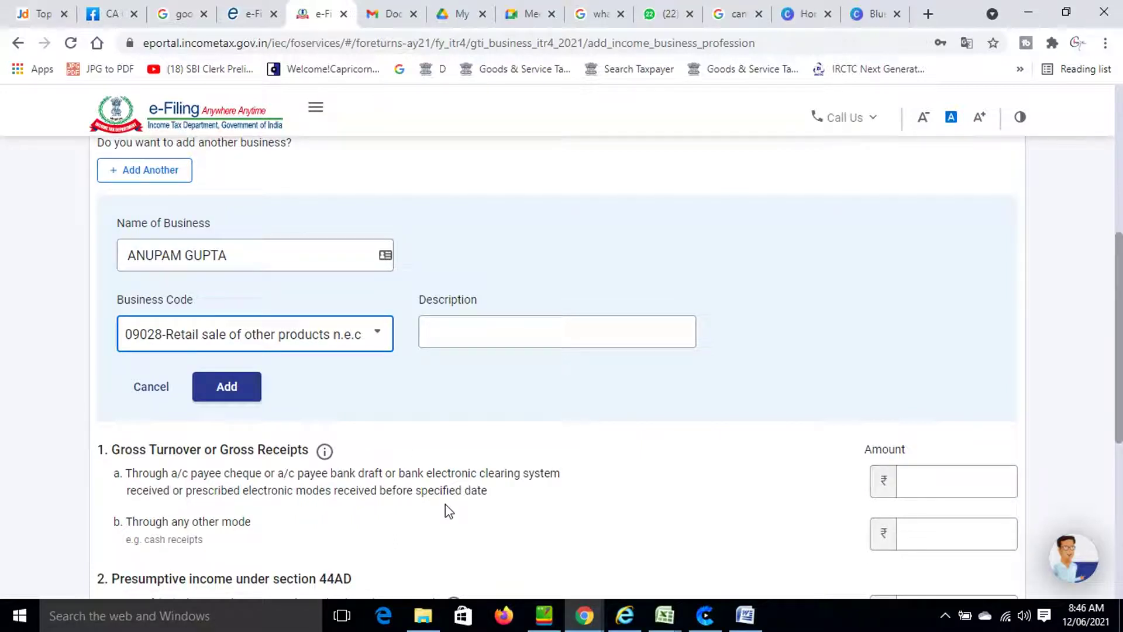
left_click(227, 402)
Enter ₹19,50,000 other-mode receipts and ₹4,75,000 as the 8% presumptive income.
scroll(674, 402, "up", 3)
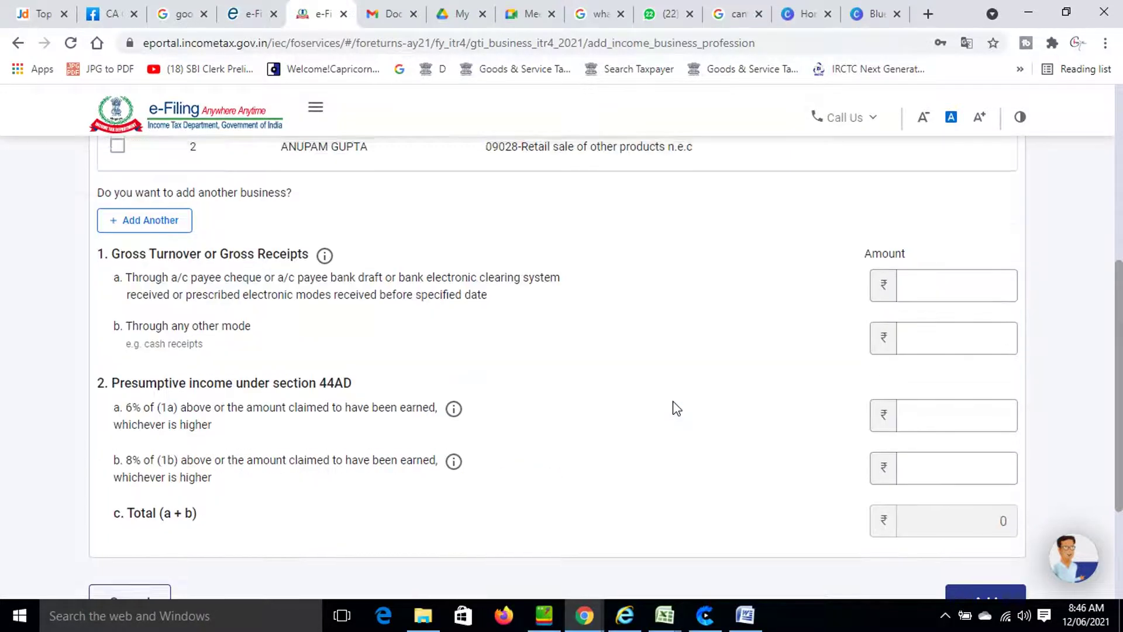
scroll(673, 408, "down", 4)
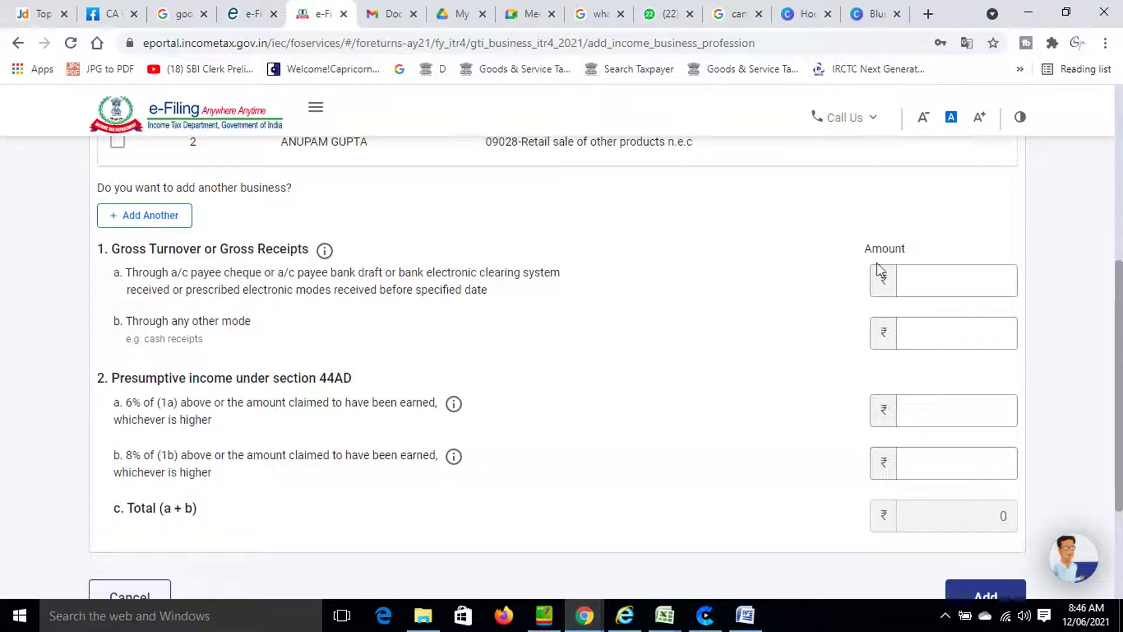
left_click(981, 336)
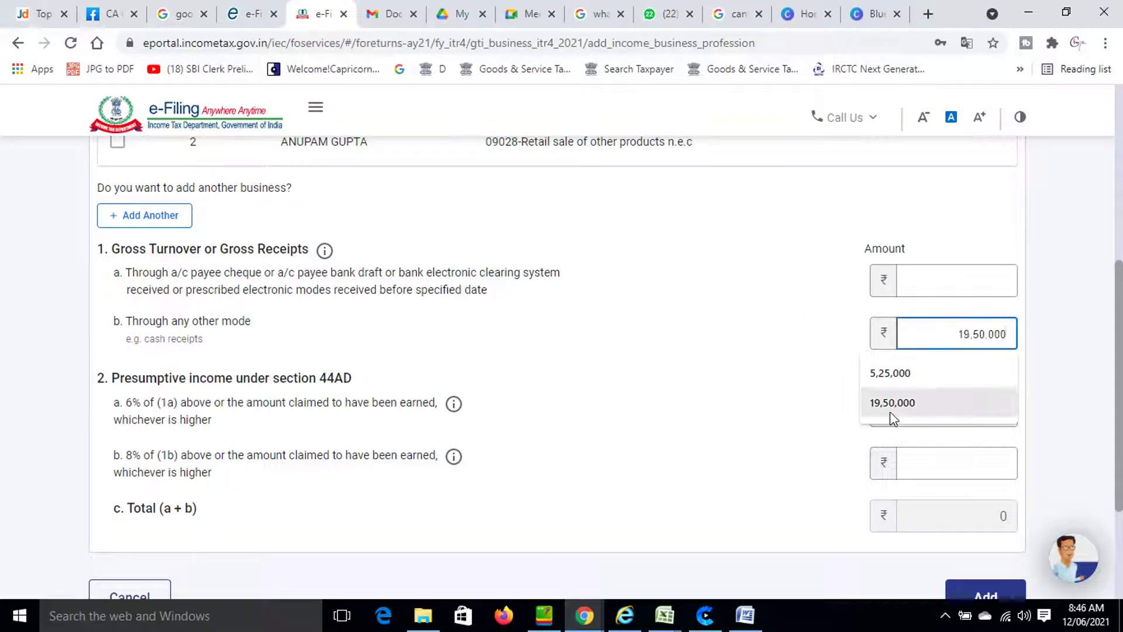
left_click(890, 416)
scroll(652, 420, "down", 2)
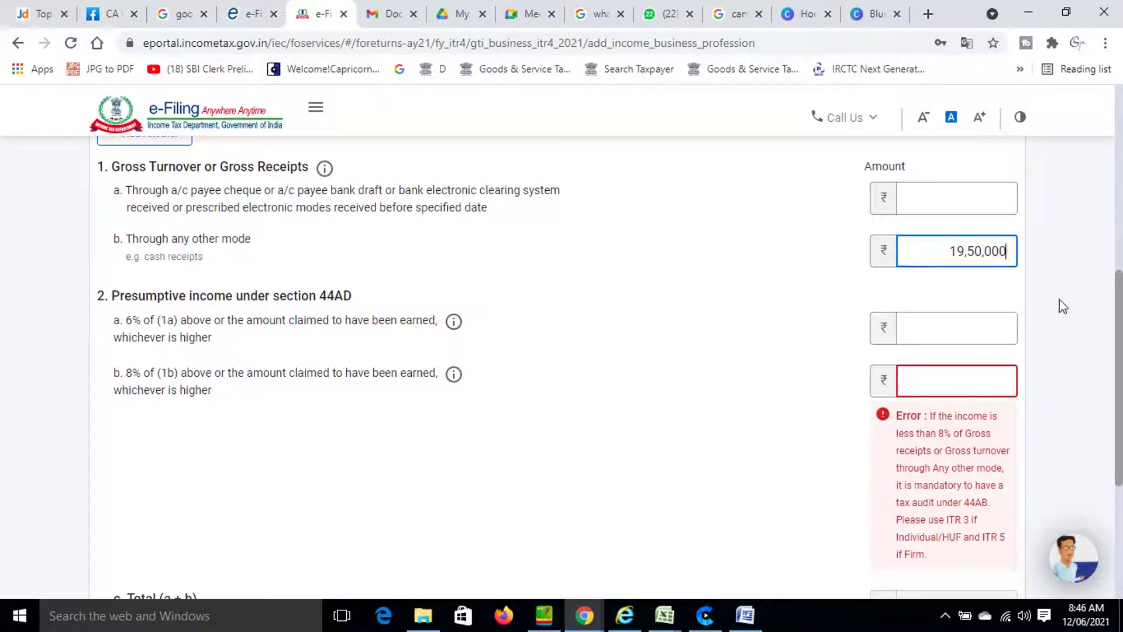
left_click(973, 383)
left_click(909, 454)
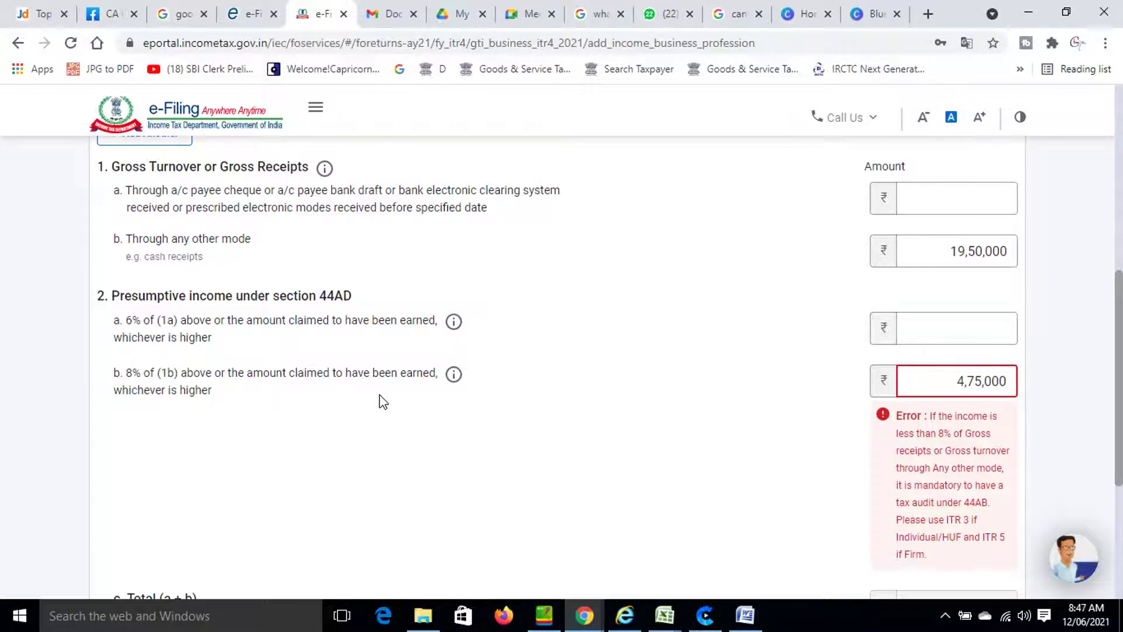
scroll(549, 420, "down", 5)
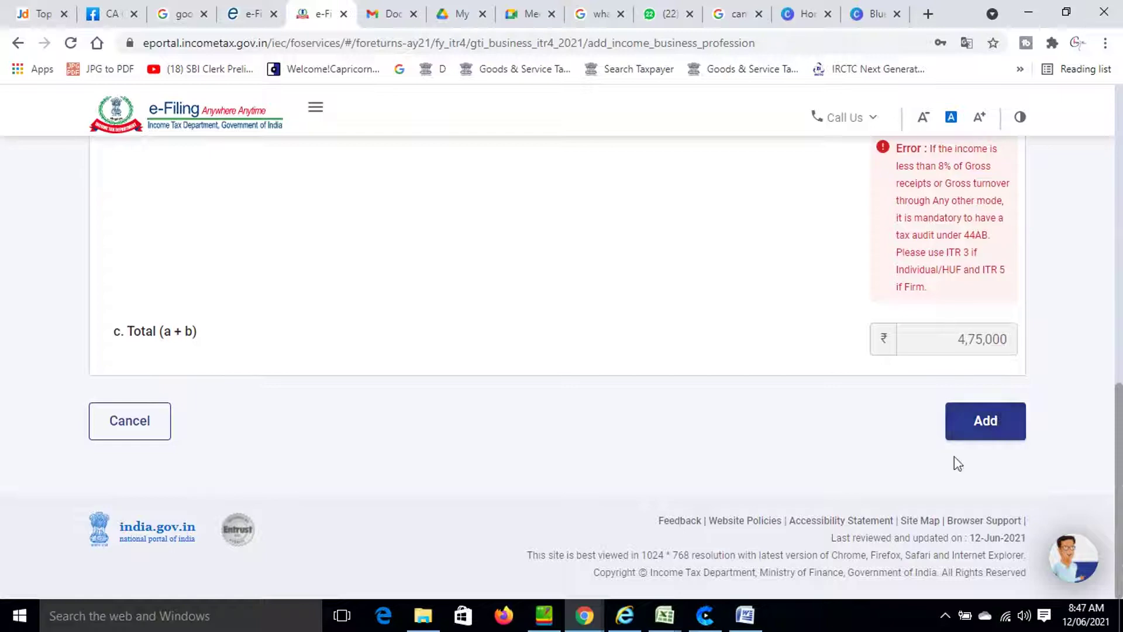
Save the 44AD business income and check that Gross Total Income reads ₹4,75,000.
left_click(974, 431)
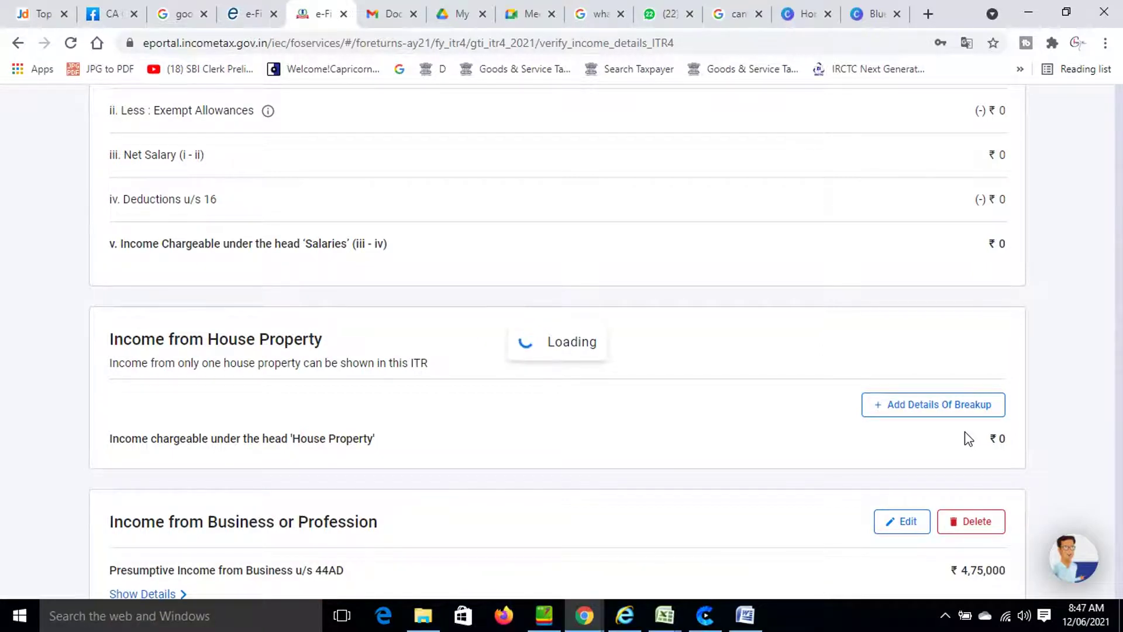
scroll(521, 398, "down", 4)
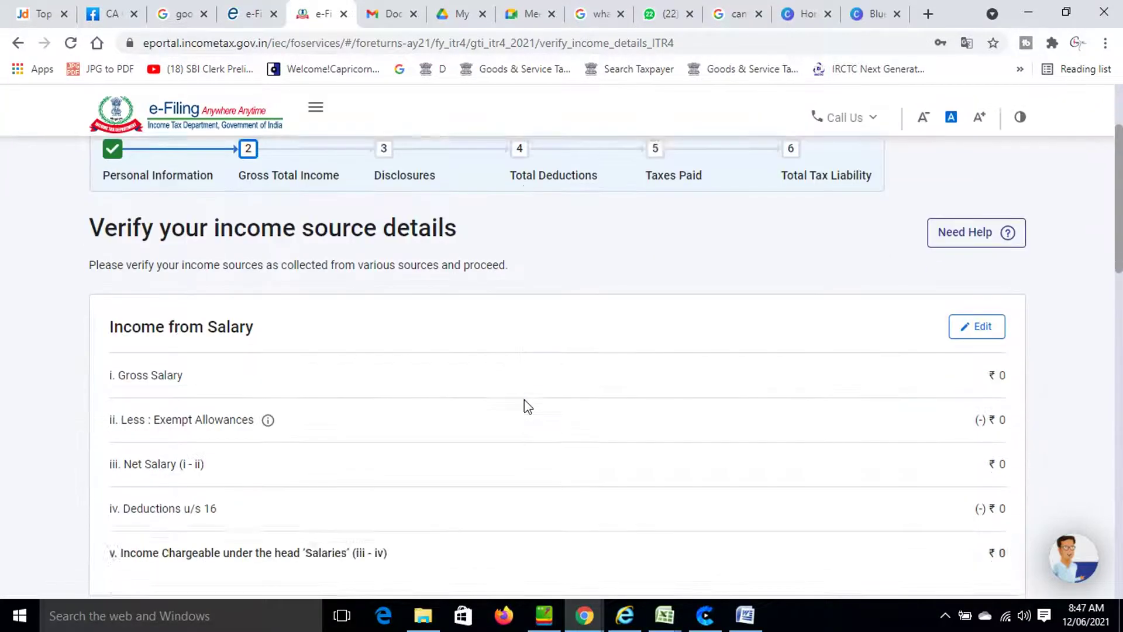
scroll(524, 399, "down", 10)
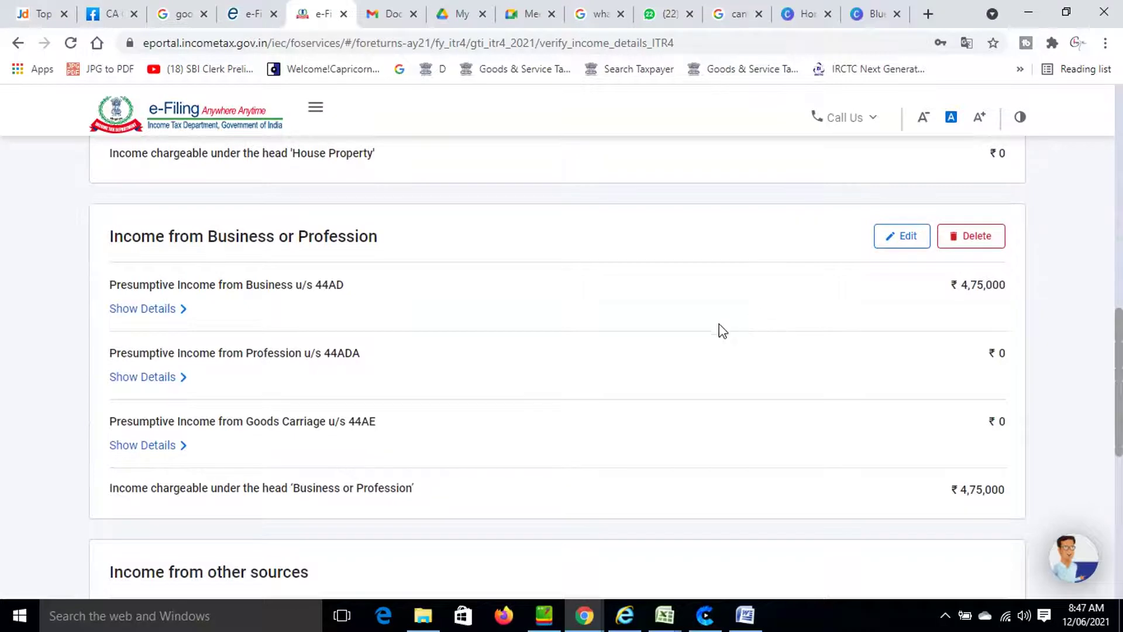
scroll(671, 346, "down", 3)
scroll(670, 346, "up", 1)
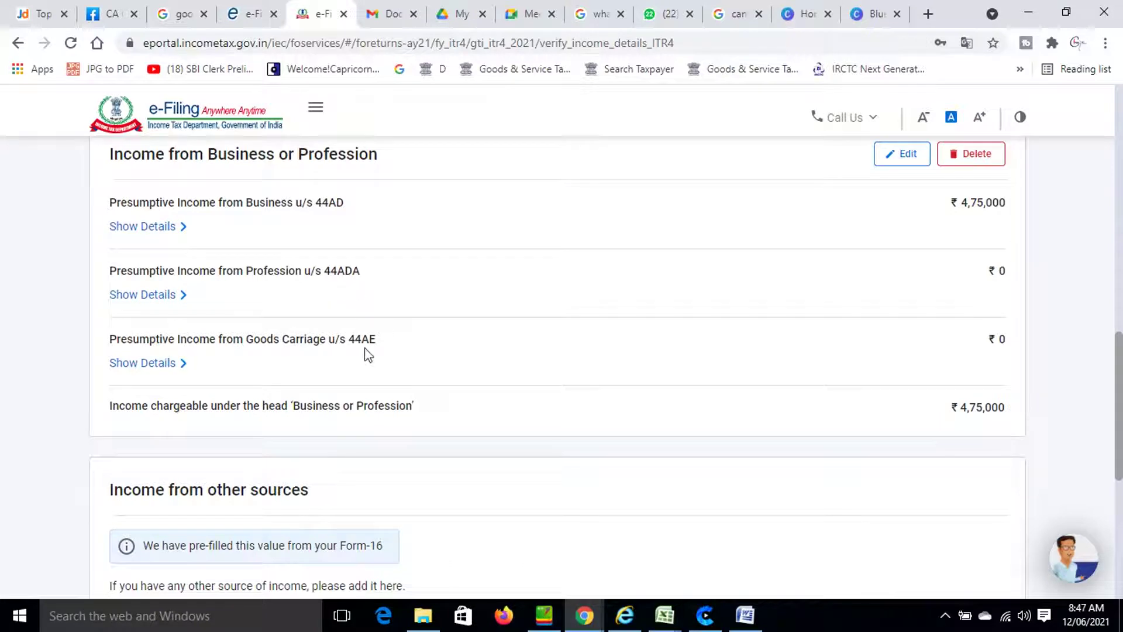
scroll(375, 352, "up", 1)
scroll(375, 352, "down", 3)
scroll(375, 352, "down", 1)
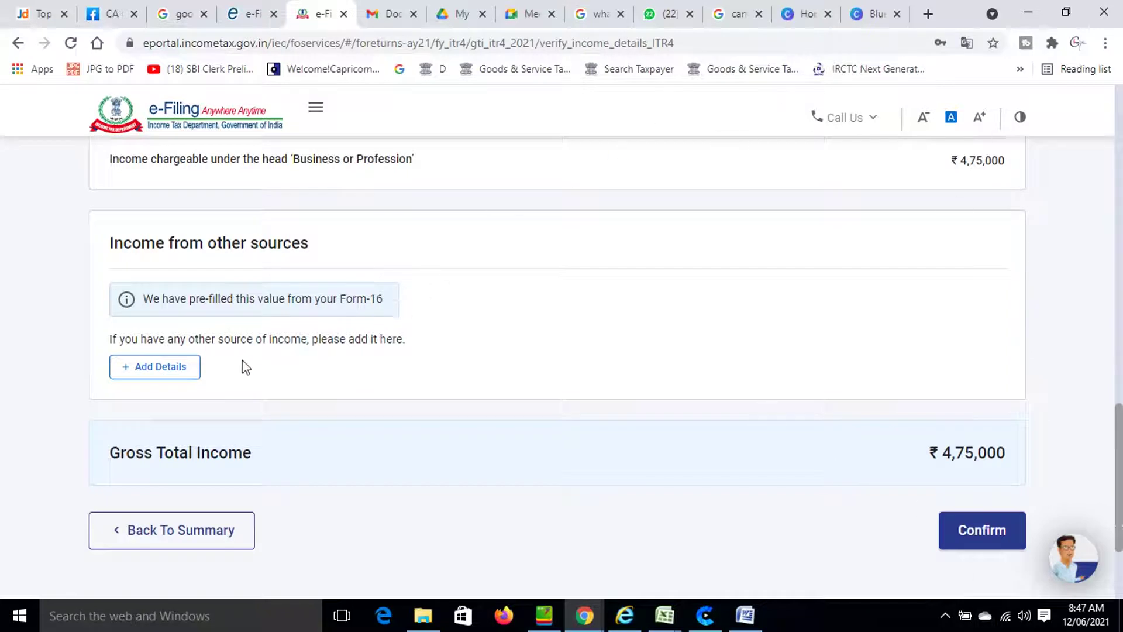
Declare ₹1,275 savings bank interest under income from other sources, answering No to the rest.
left_click(137, 369)
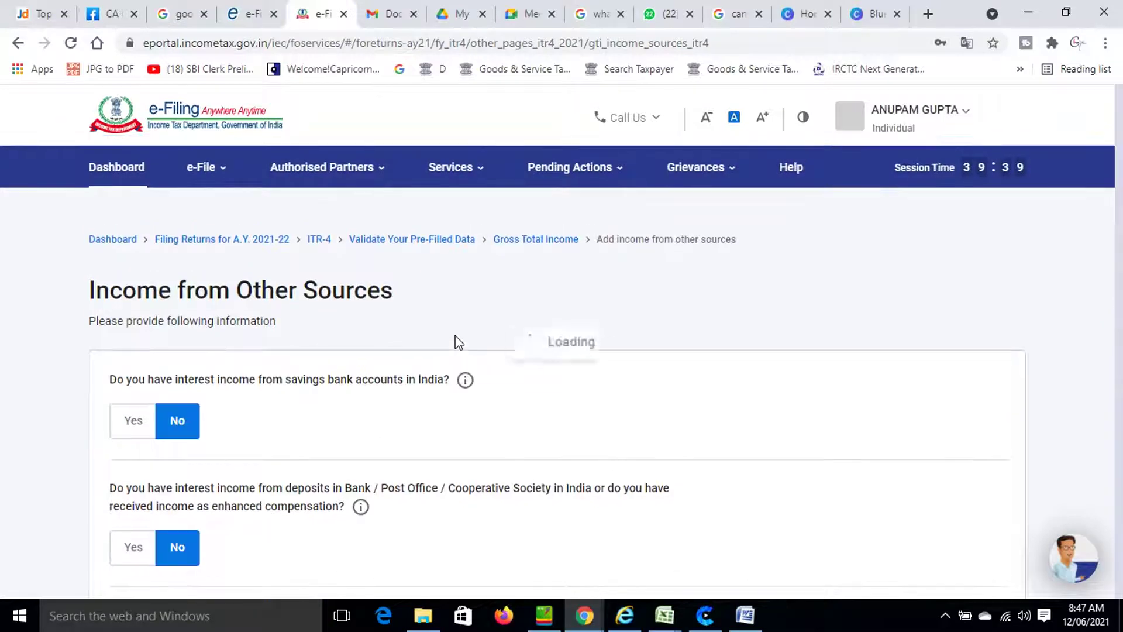
scroll(376, 353, "down", 2)
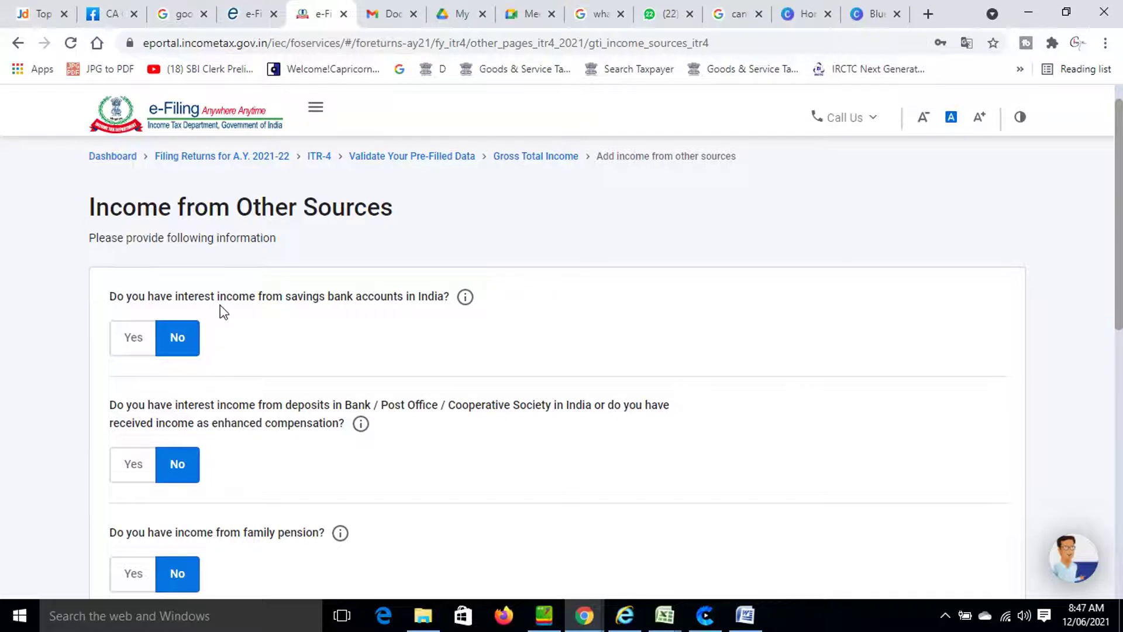
left_click(132, 342)
left_click(179, 389)
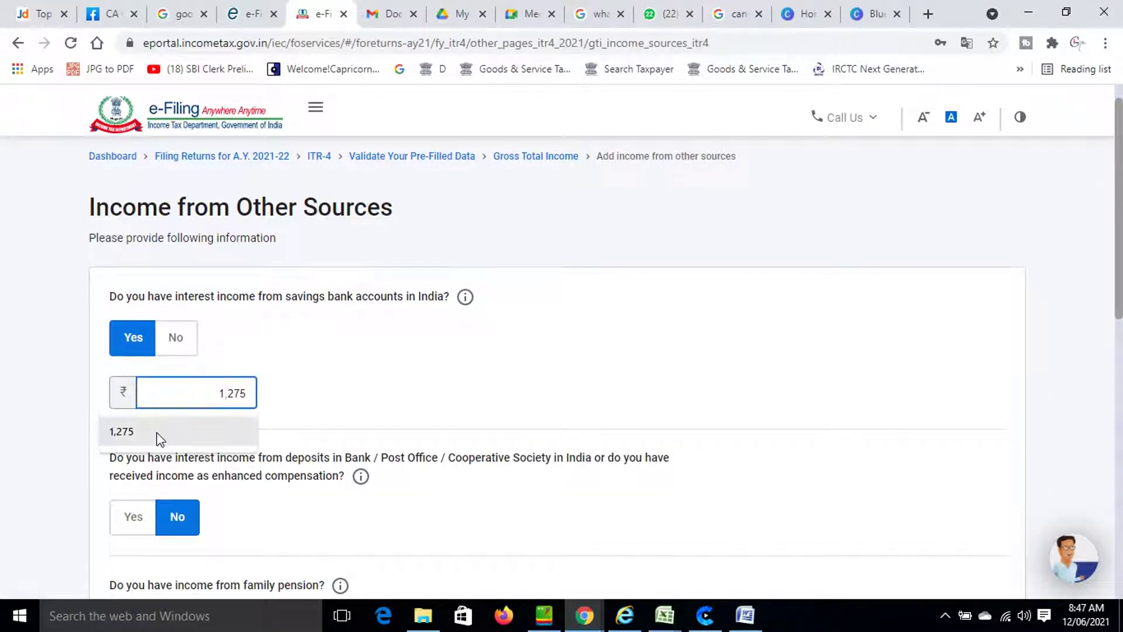
left_click(155, 436)
left_click(376, 394)
scroll(379, 395, "down", 2)
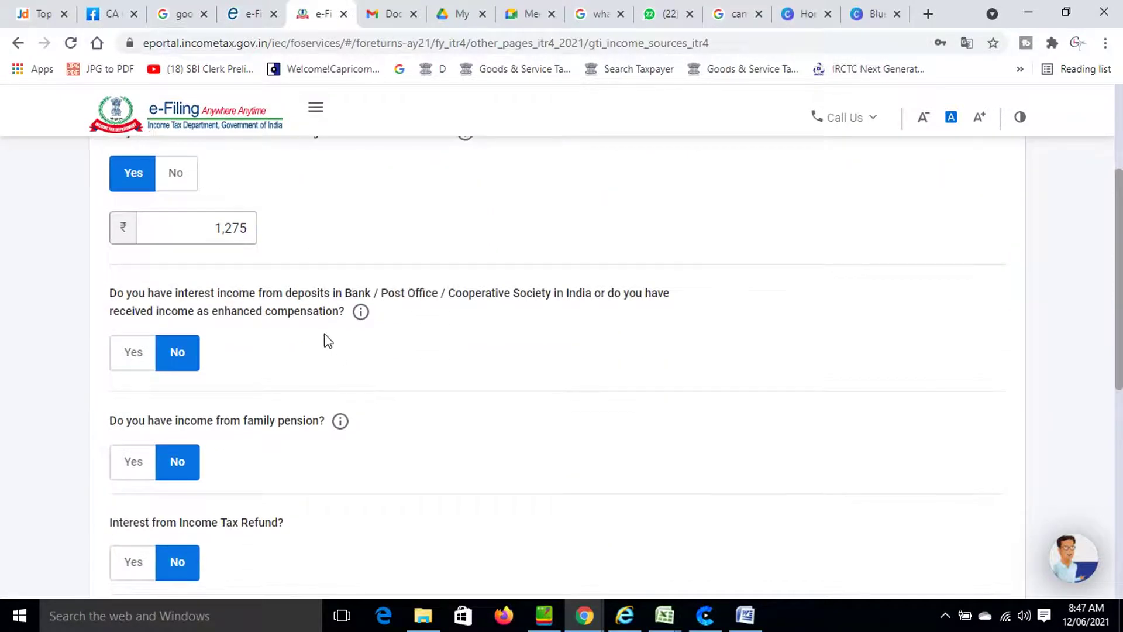
scroll(327, 339, "down", 3)
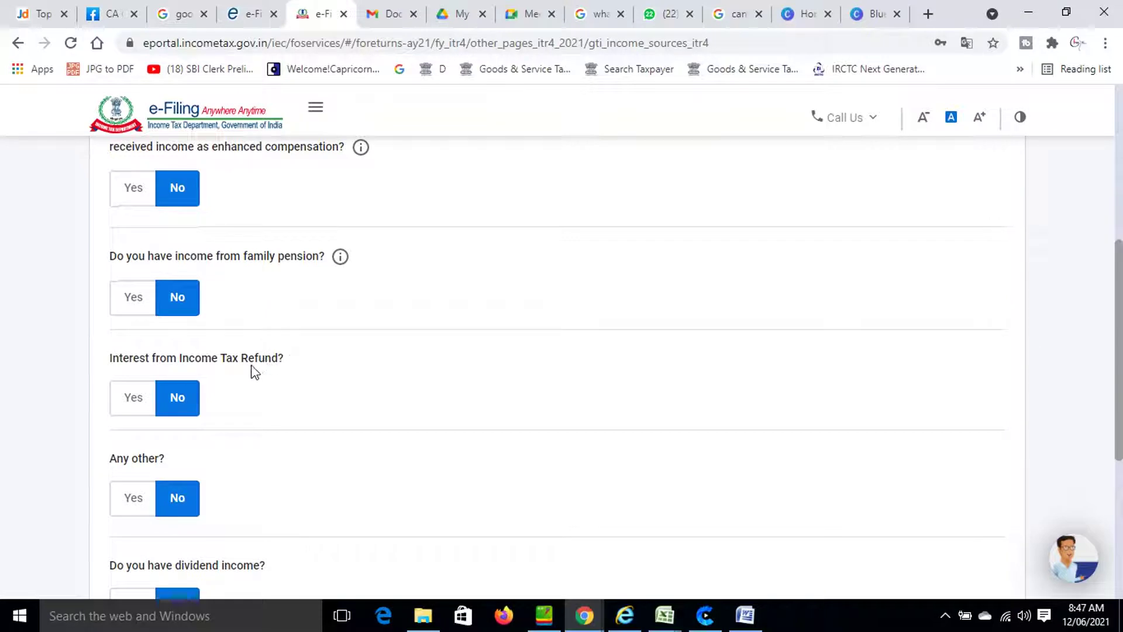
scroll(257, 377, "down", 2)
scroll(255, 384, "down", 2)
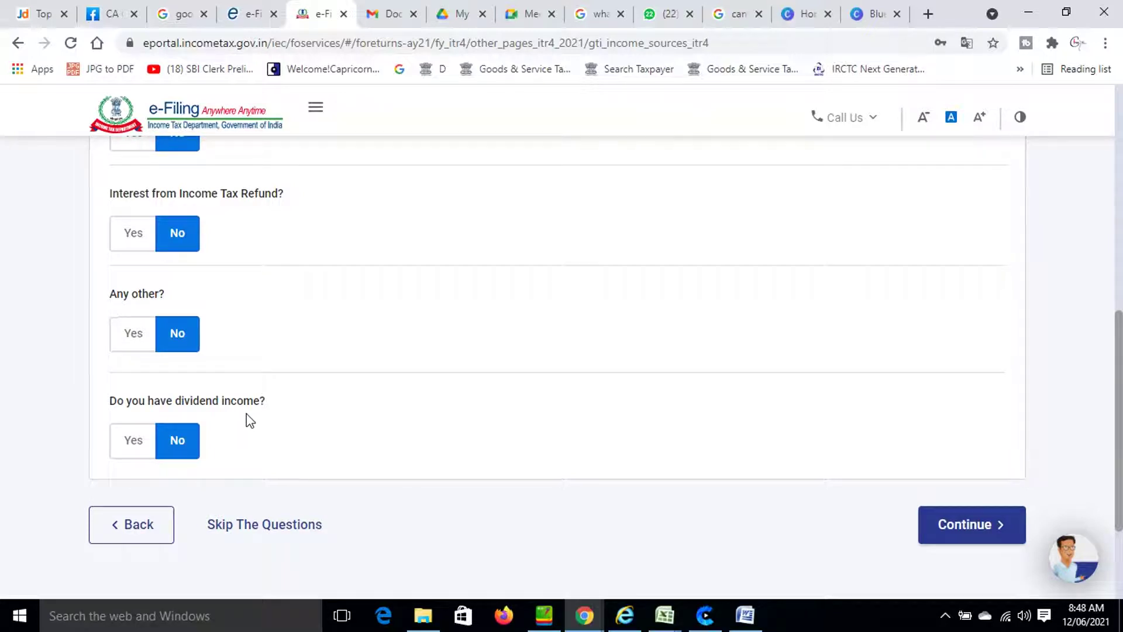
Save the other-sources answers with the ₹1,275 savings interest.
left_click(957, 526)
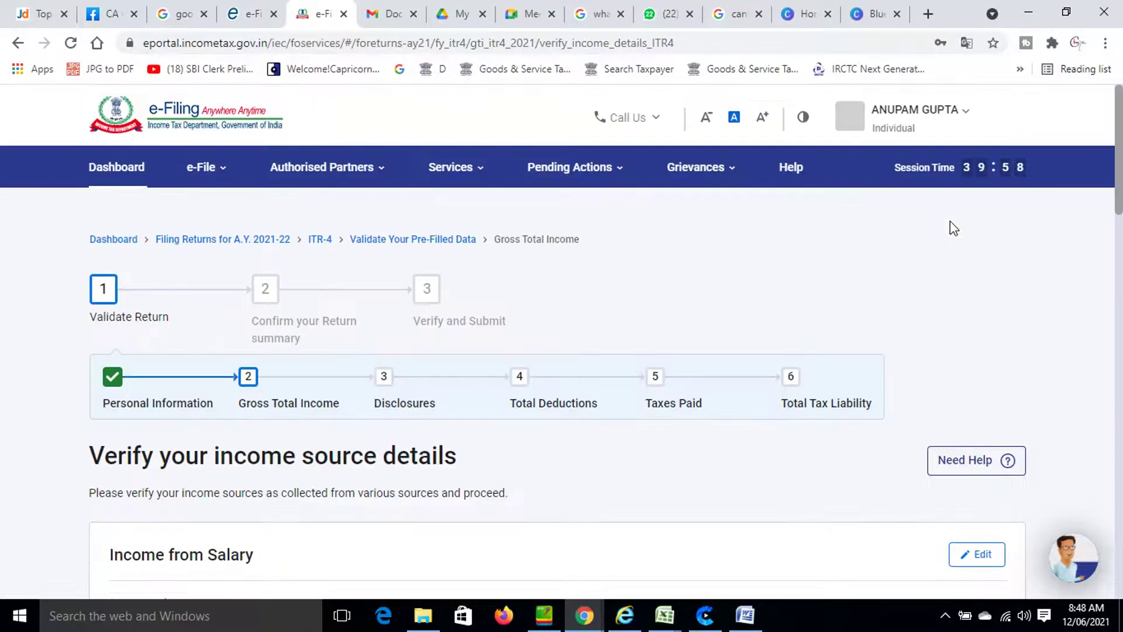
scroll(759, 311, "down", 15)
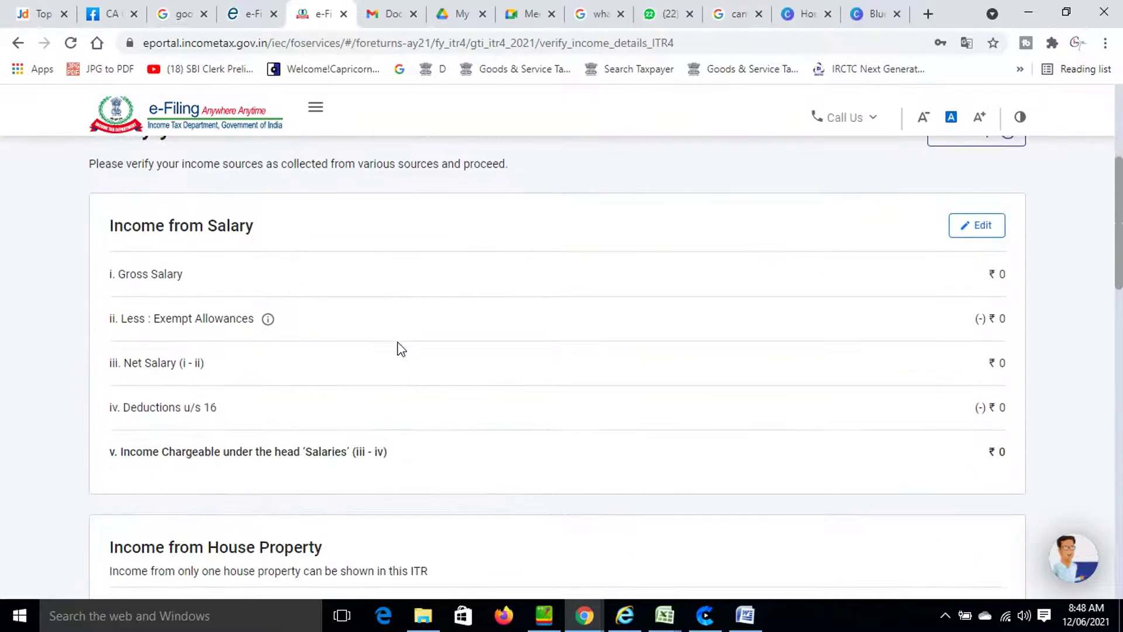
scroll(409, 359, "down", 5)
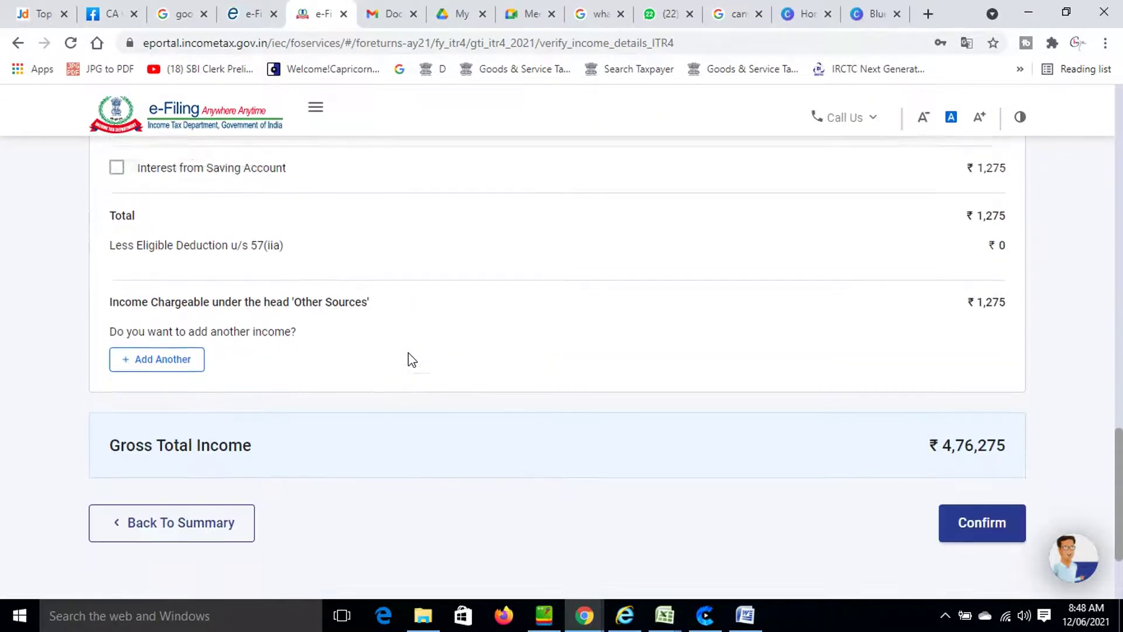
scroll(409, 358, "up", 4)
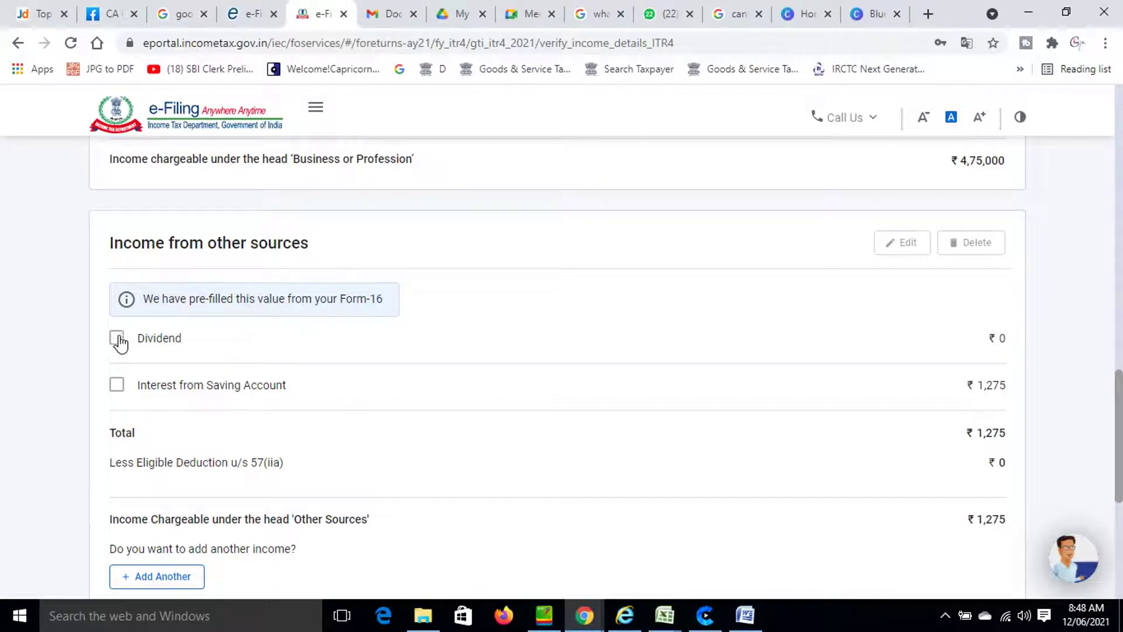
Delete the empty ₹0 Dividend entry so Gross Total Income reads ₹4,76,275.
left_click(140, 338)
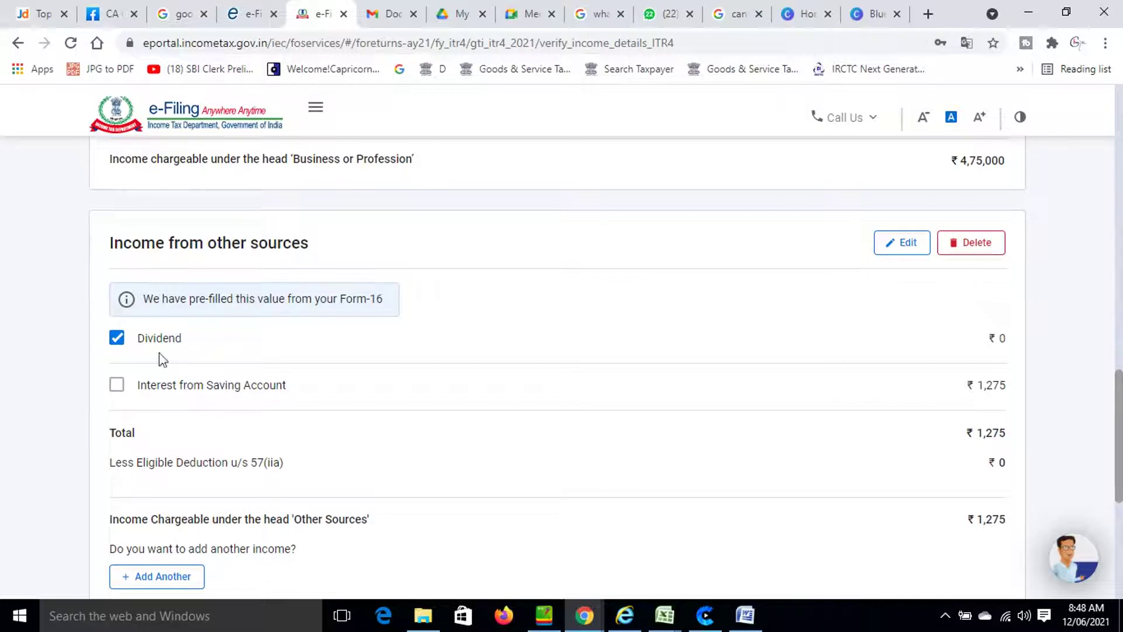
left_click(984, 256)
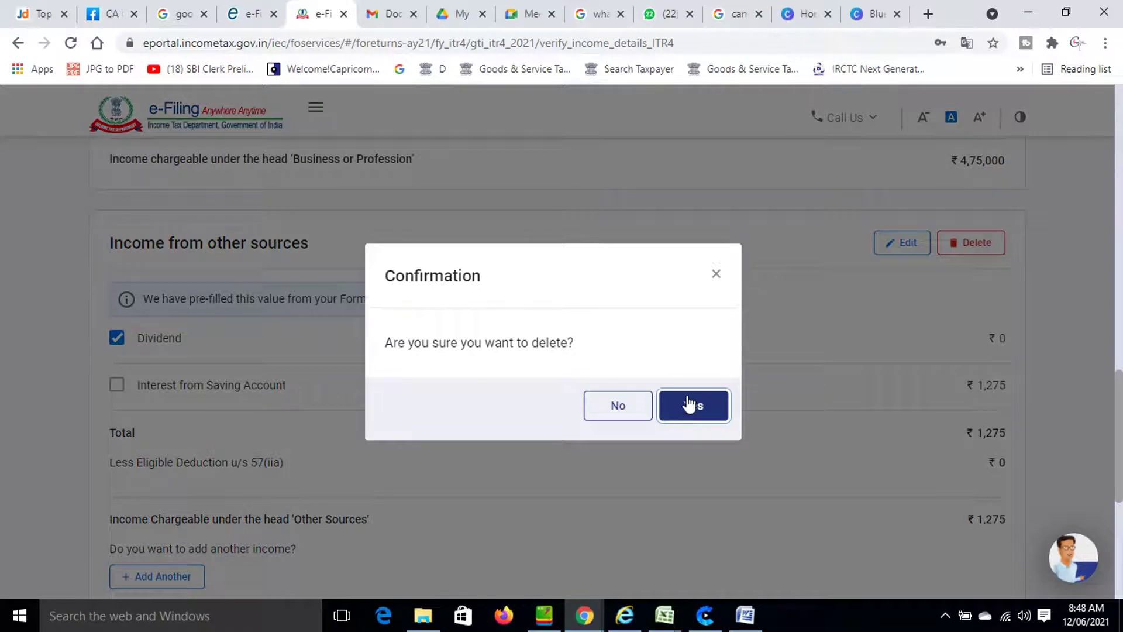
left_click(691, 403)
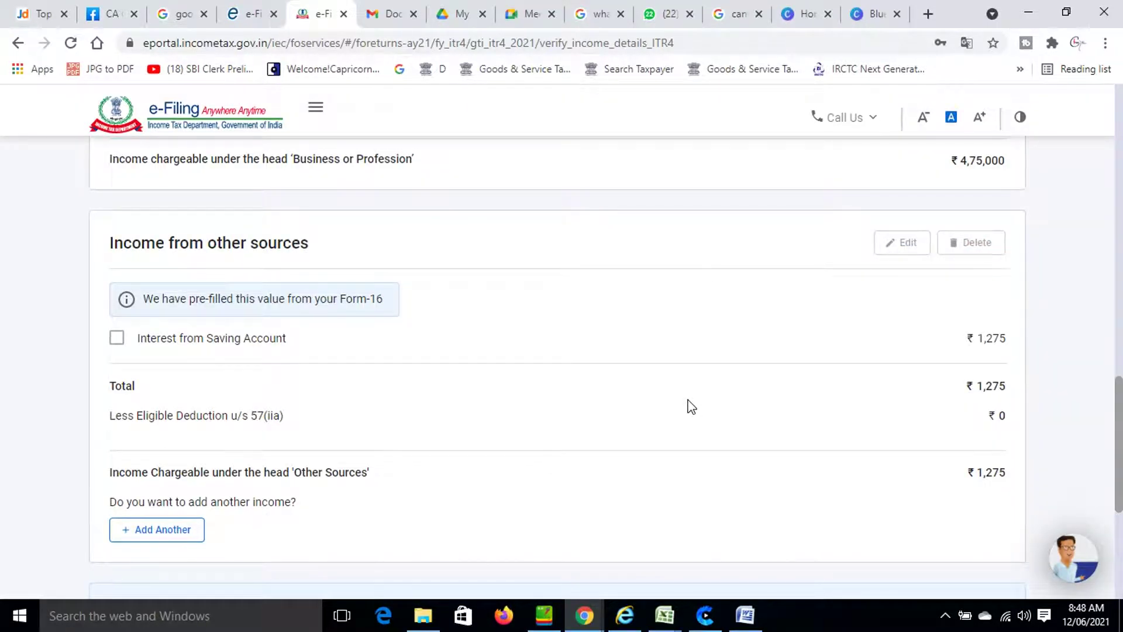
scroll(689, 409, "down", 5)
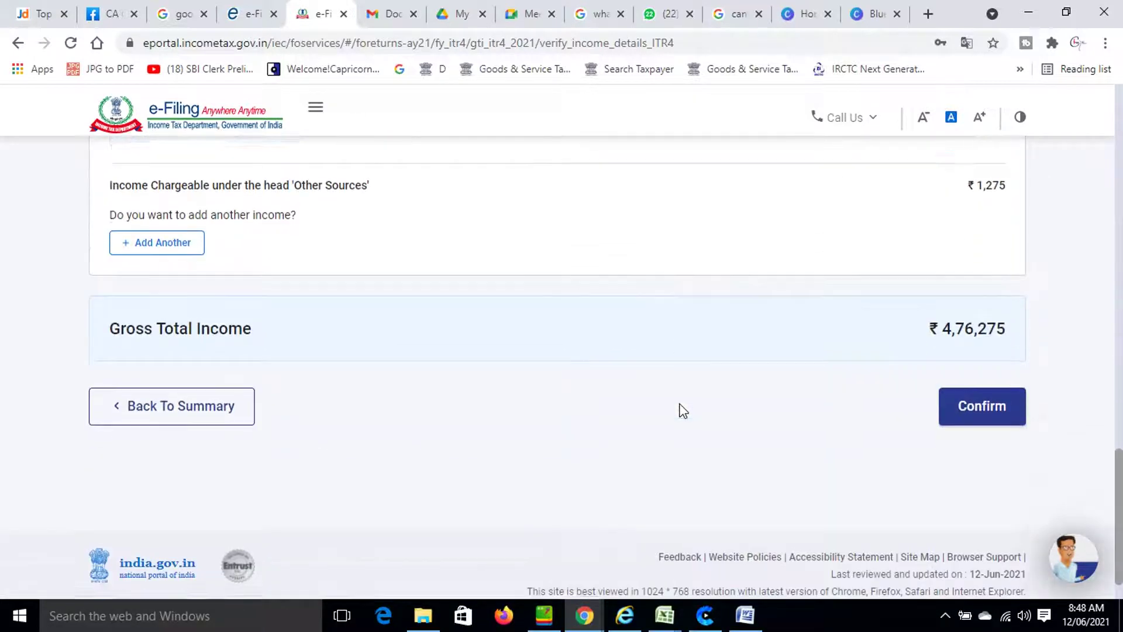
scroll(683, 411, "down", 1)
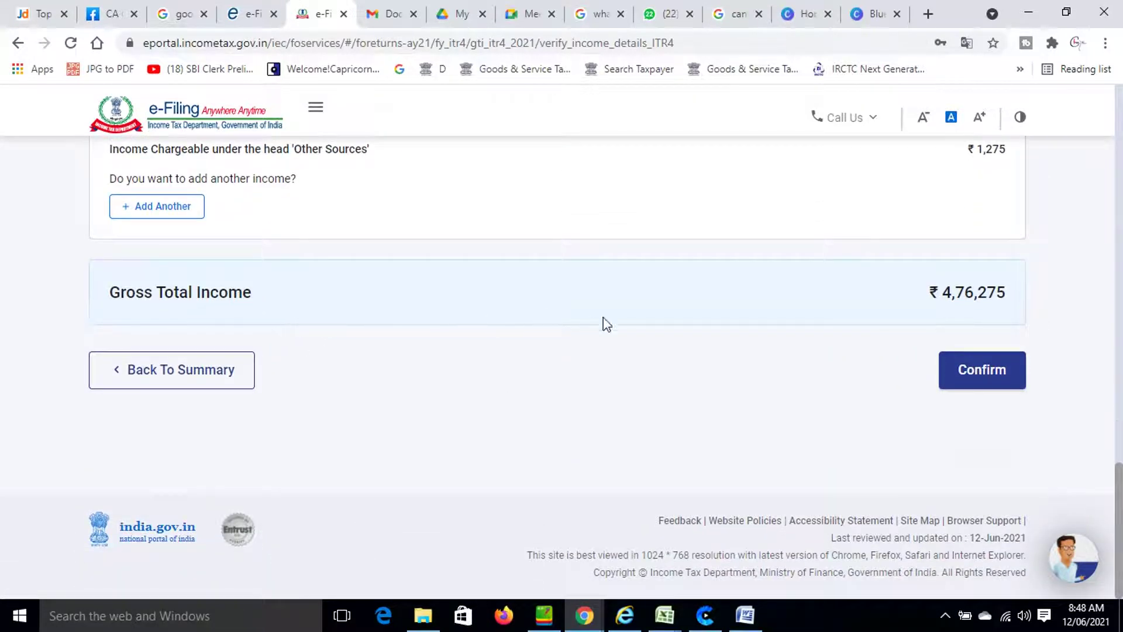
Confirm Gross Total Income of ₹4,76,275 and open the Disclosures section.
left_click(991, 385)
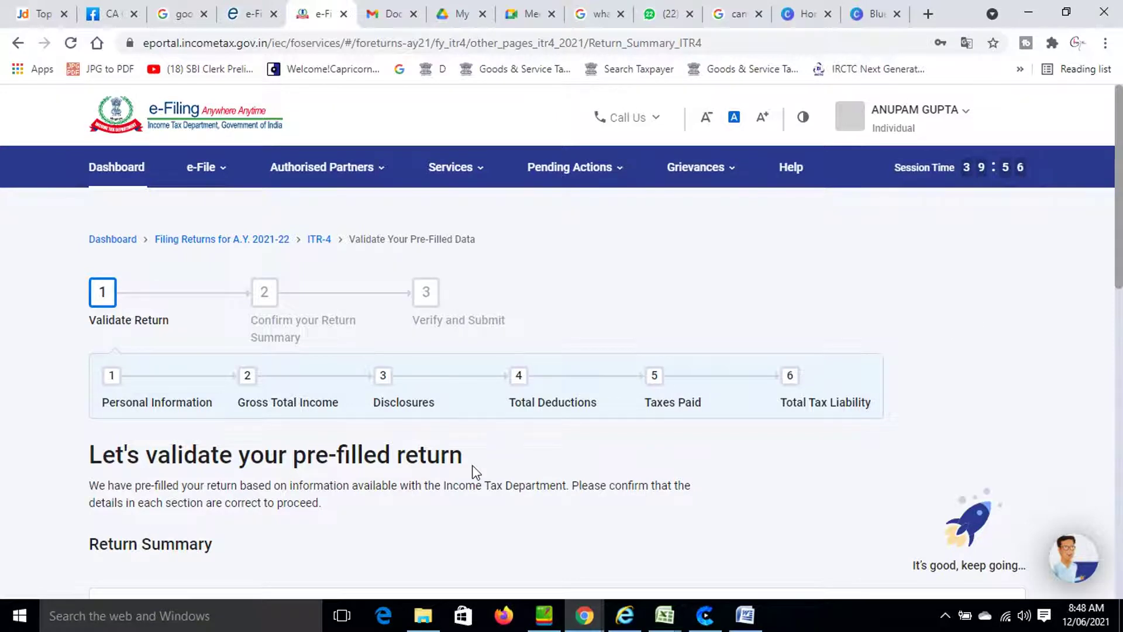
scroll(472, 472, "down", 5)
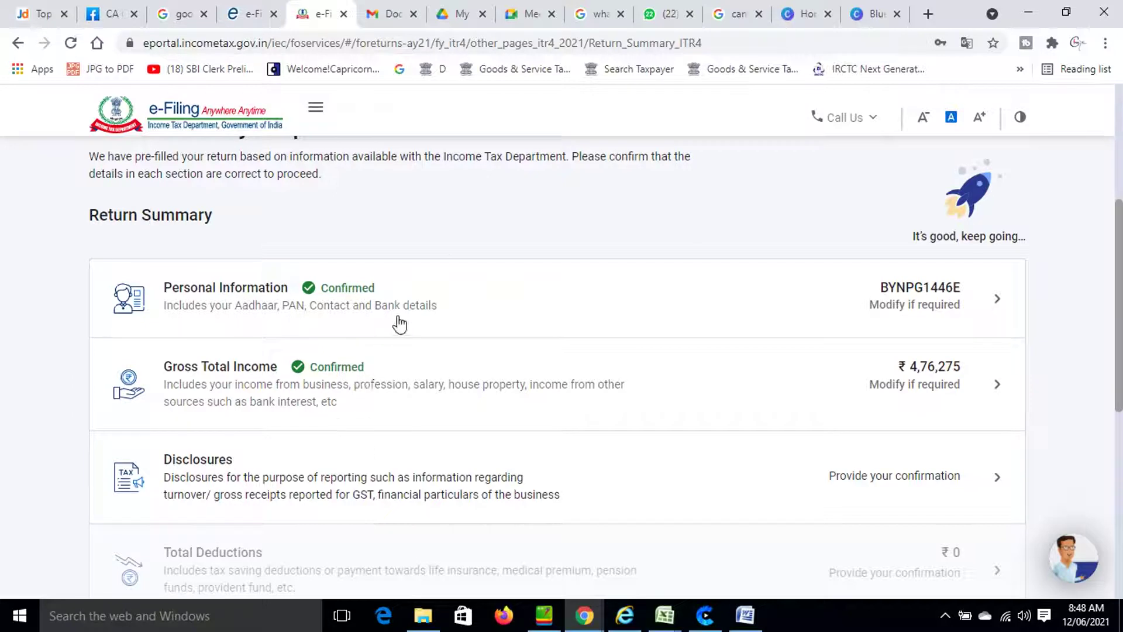
scroll(387, 383, "down", 3)
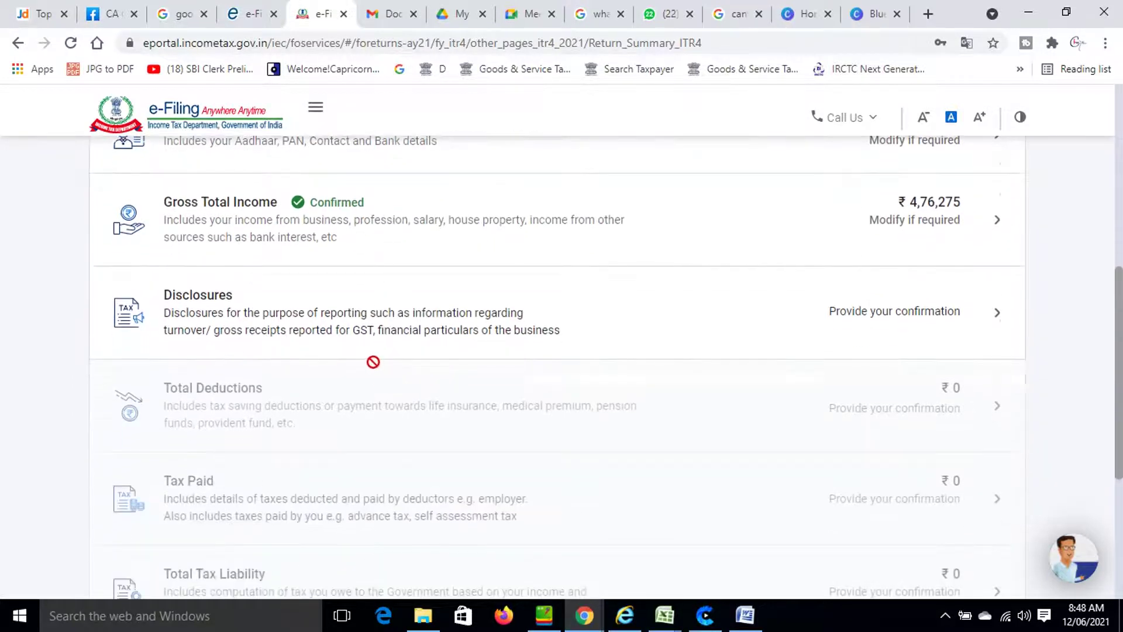
left_click(419, 326)
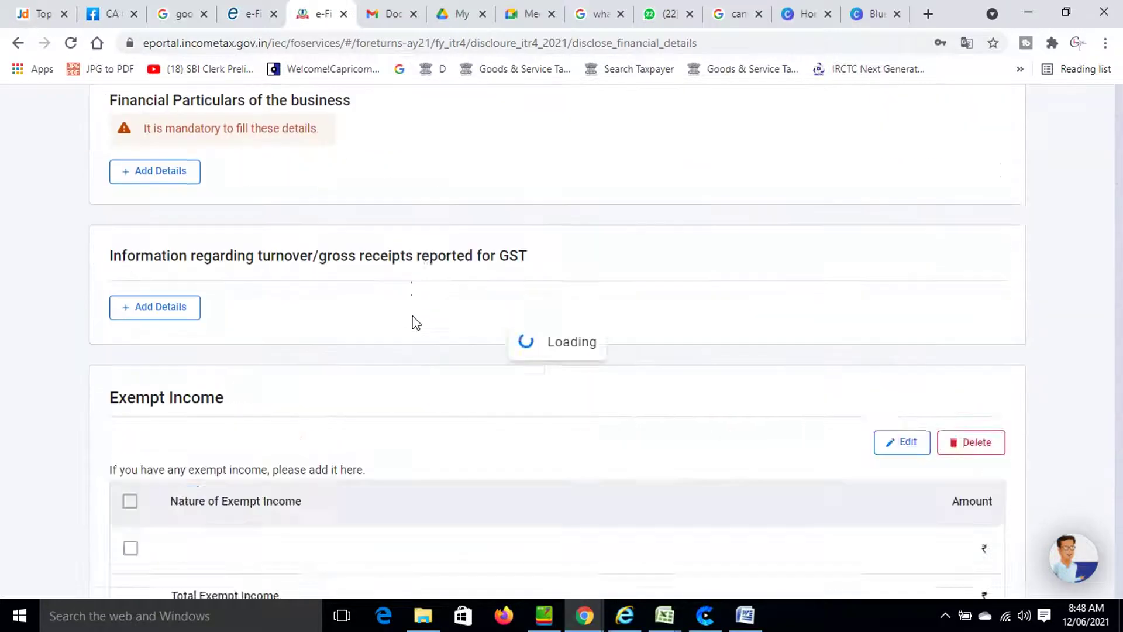
Start the business financial particulars with sundry creditors 30,000 and inventories 1,75,000.
scroll(413, 328, "down", 4)
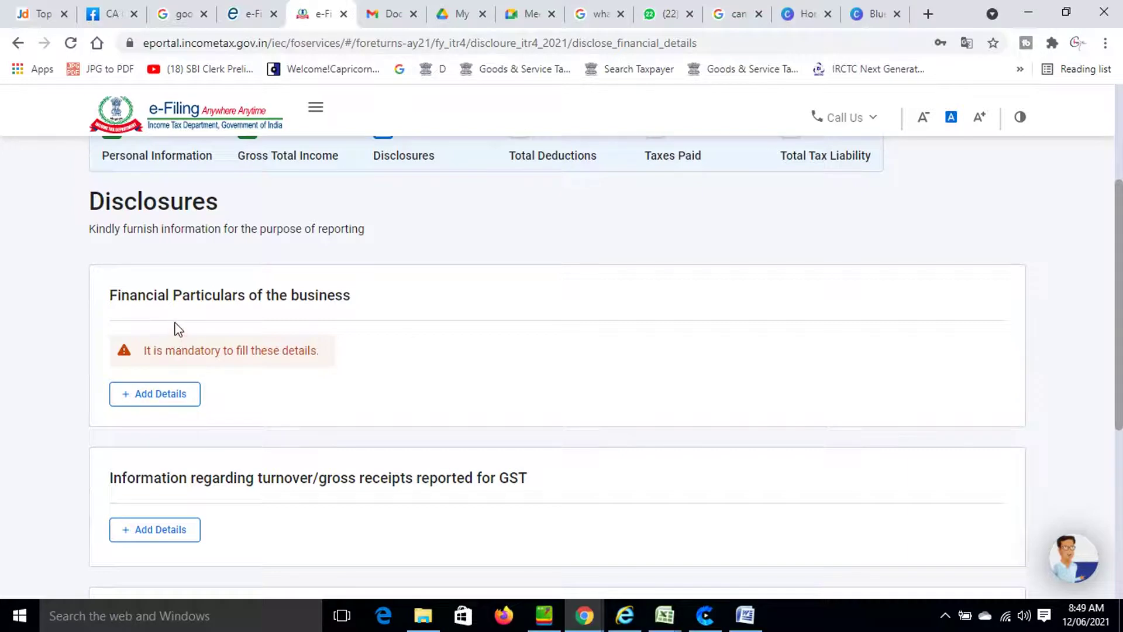
left_click(159, 398)
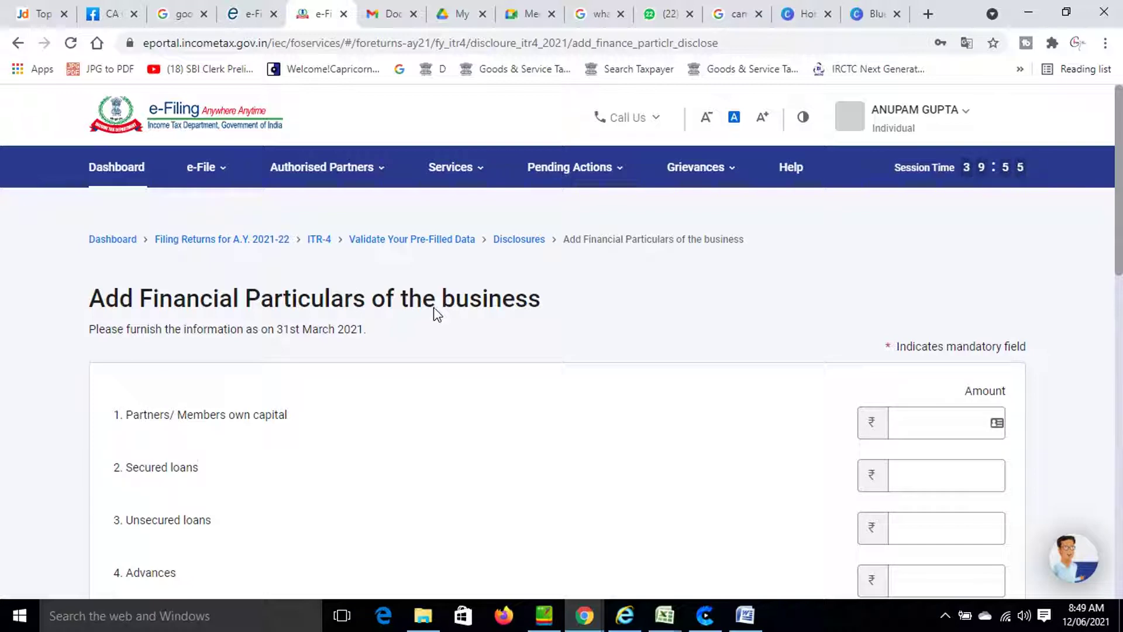
scroll(380, 418, "down", 4)
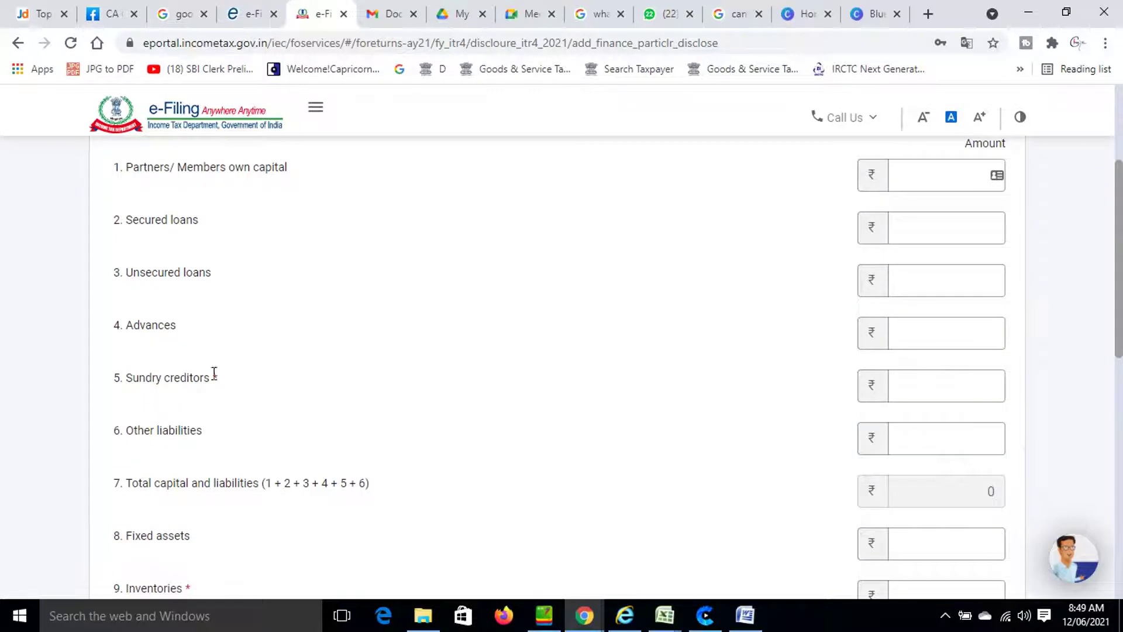
left_click(954, 383)
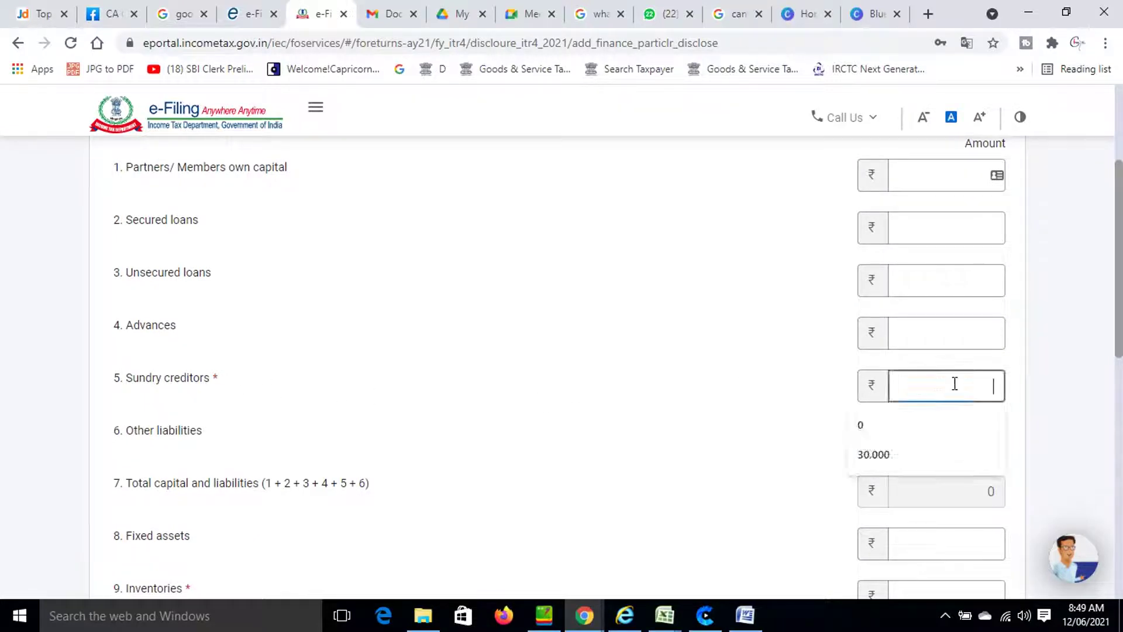
left_click(886, 451)
scroll(446, 411, "down", 3)
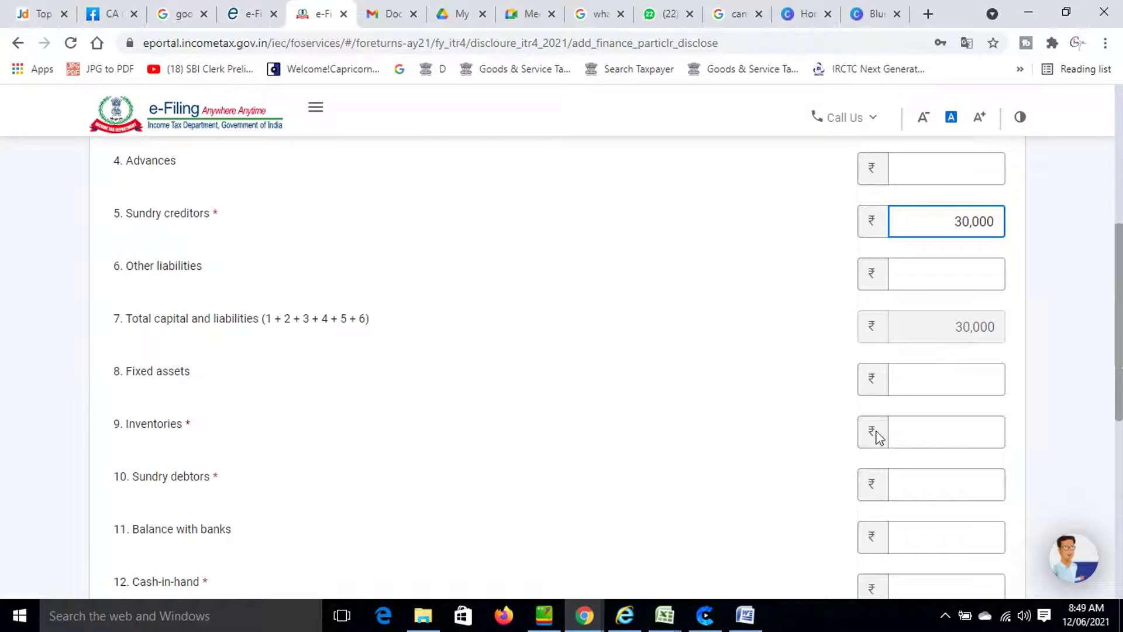
left_click(895, 430)
left_click(893, 503)
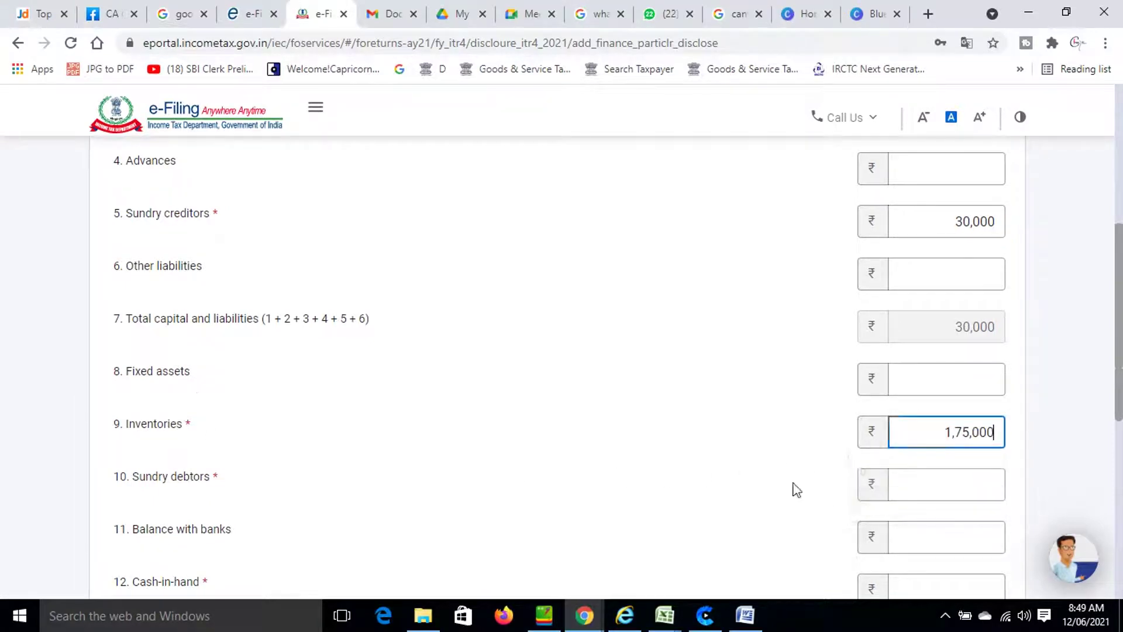
Fill Sundry debtors with 75,000.
scroll(796, 488, "down", 2)
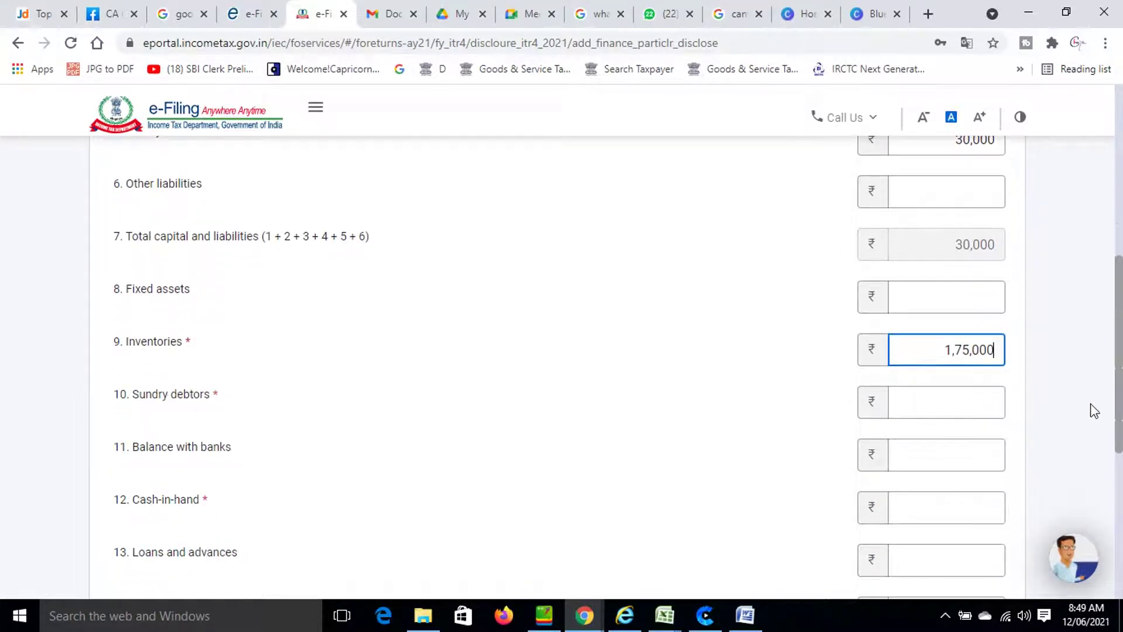
left_click(933, 392)
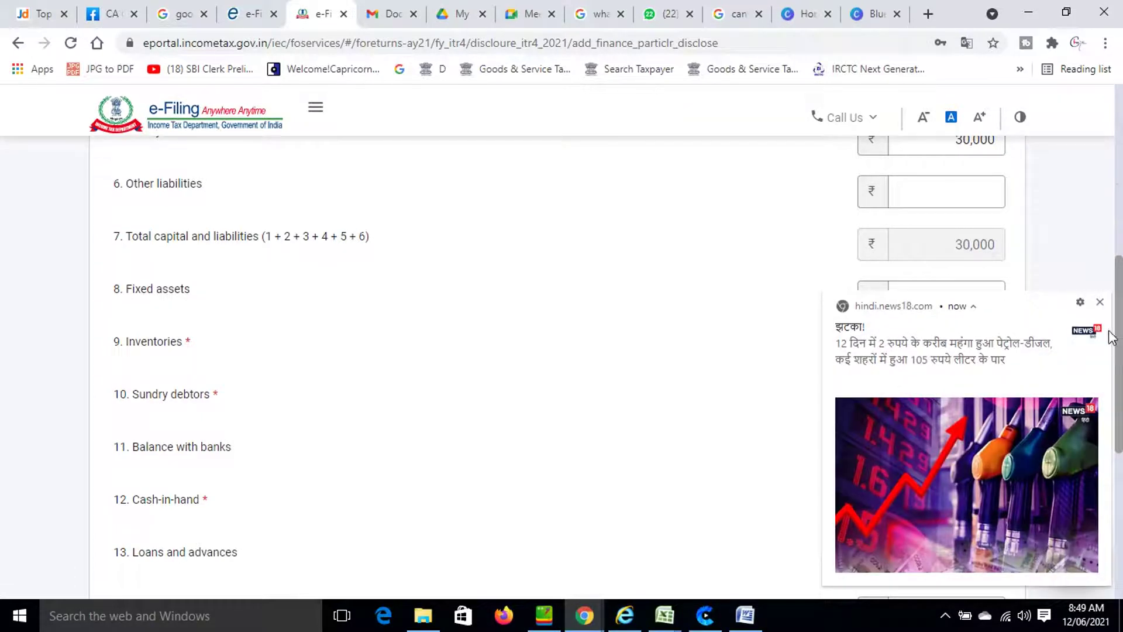
left_click(1098, 296)
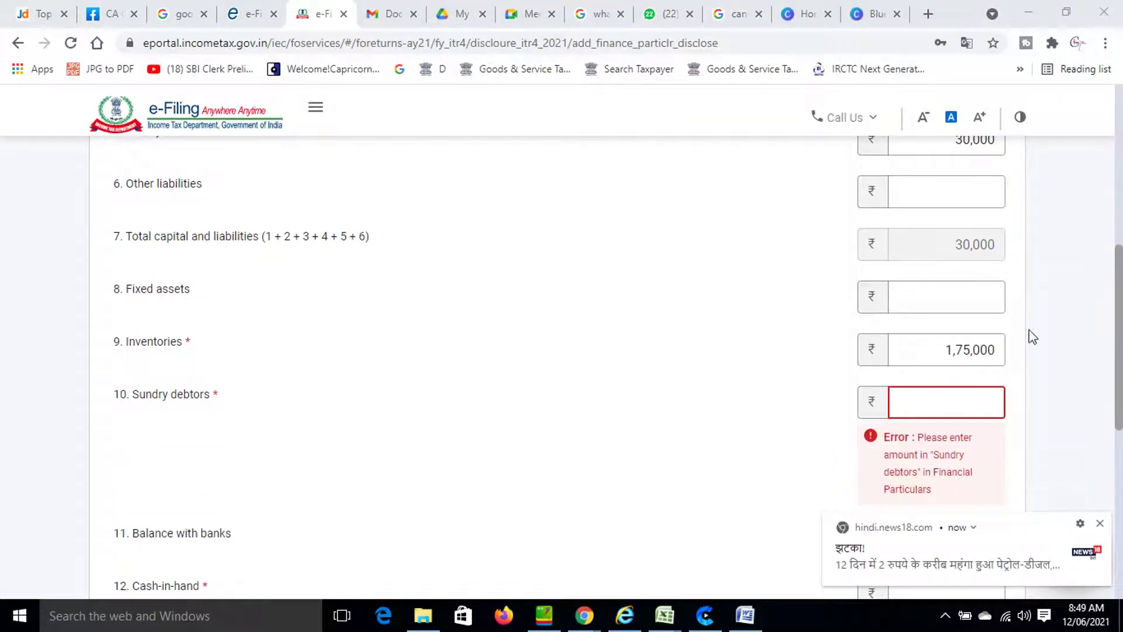
left_click(1100, 523)
left_click(915, 392)
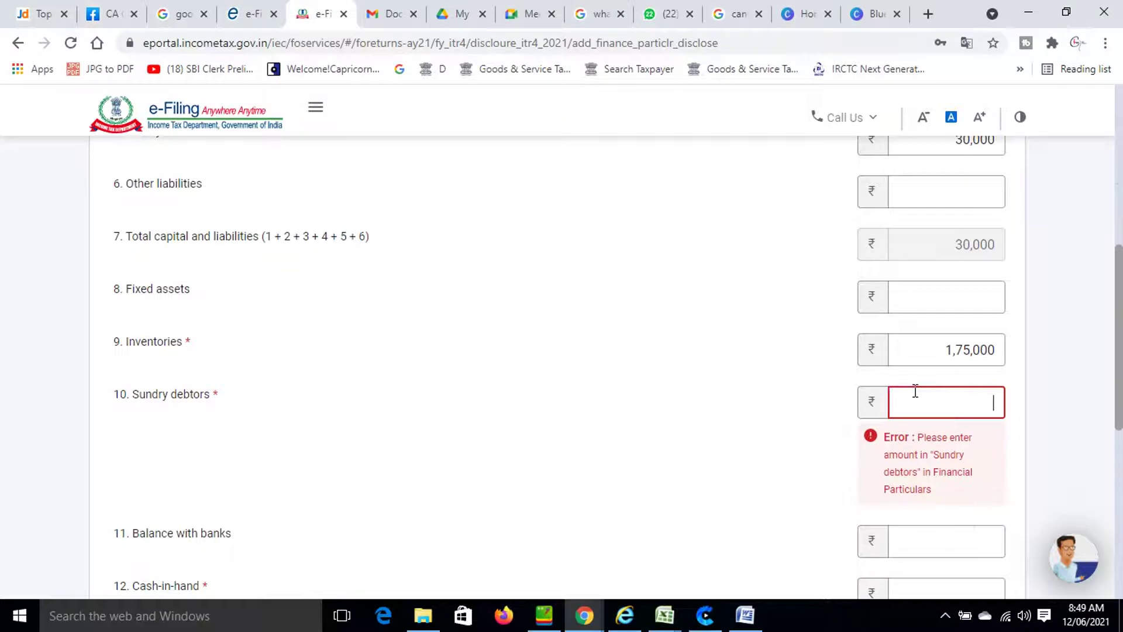
left_click(918, 391)
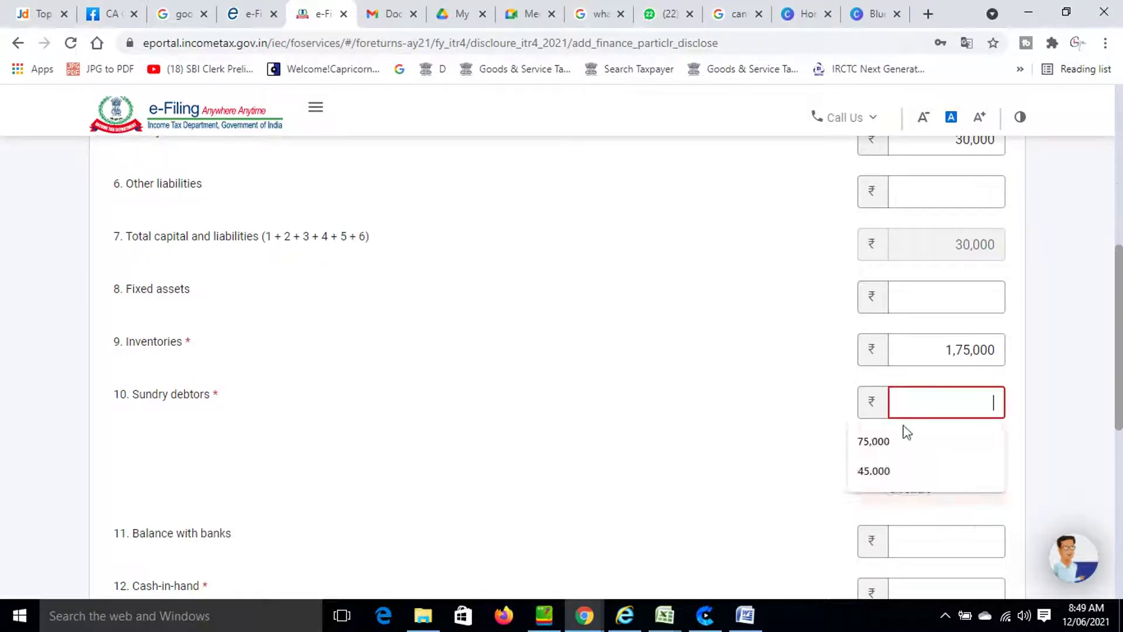
left_click(898, 454)
scroll(638, 375, "down", 3)
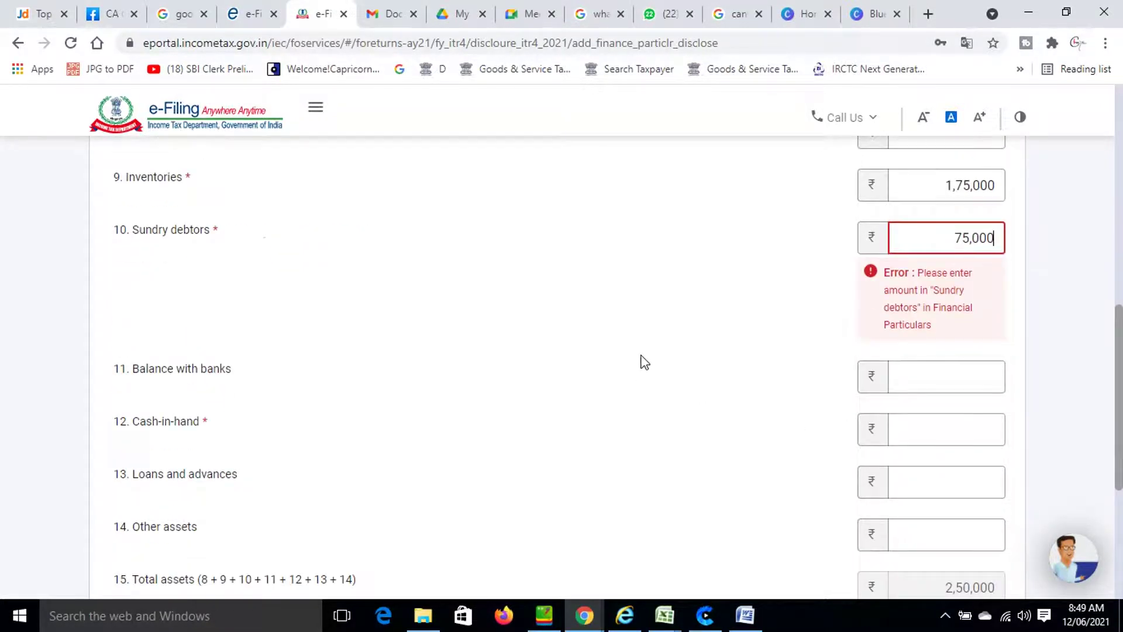
left_click(644, 326)
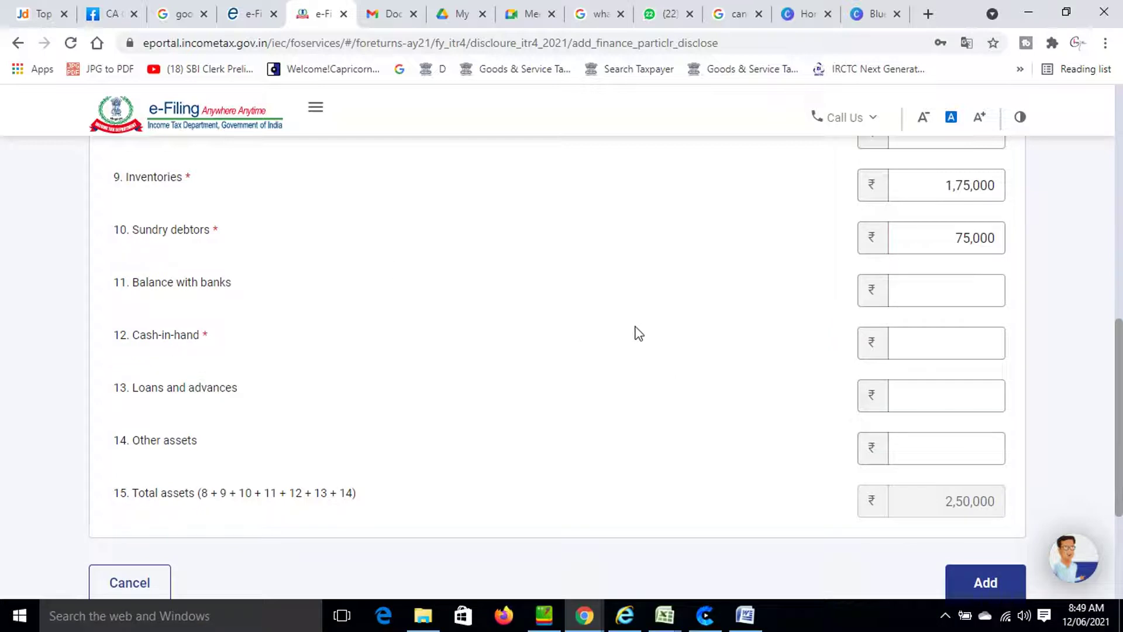
Enter Cash-in-hand of 1,12,450 and add the particulars, totalling ₹3,62,450 in assets.
left_click(960, 334)
left_click(896, 411)
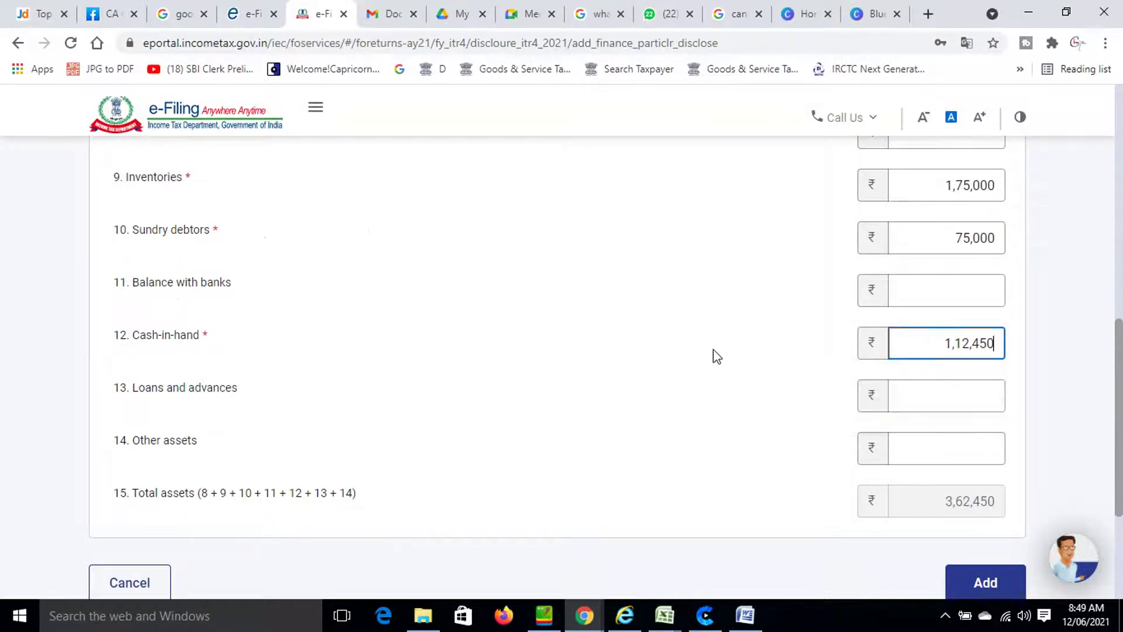
left_click(714, 351)
scroll(717, 354, "down", 3)
scroll(718, 351, "up", 5)
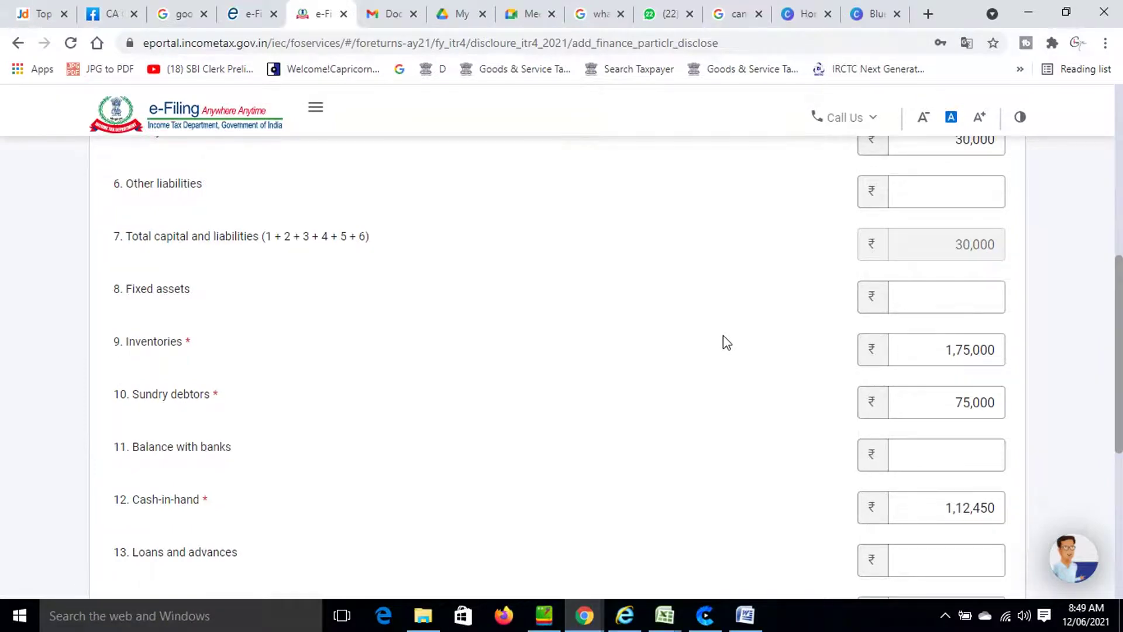
scroll(723, 337, "up", 6)
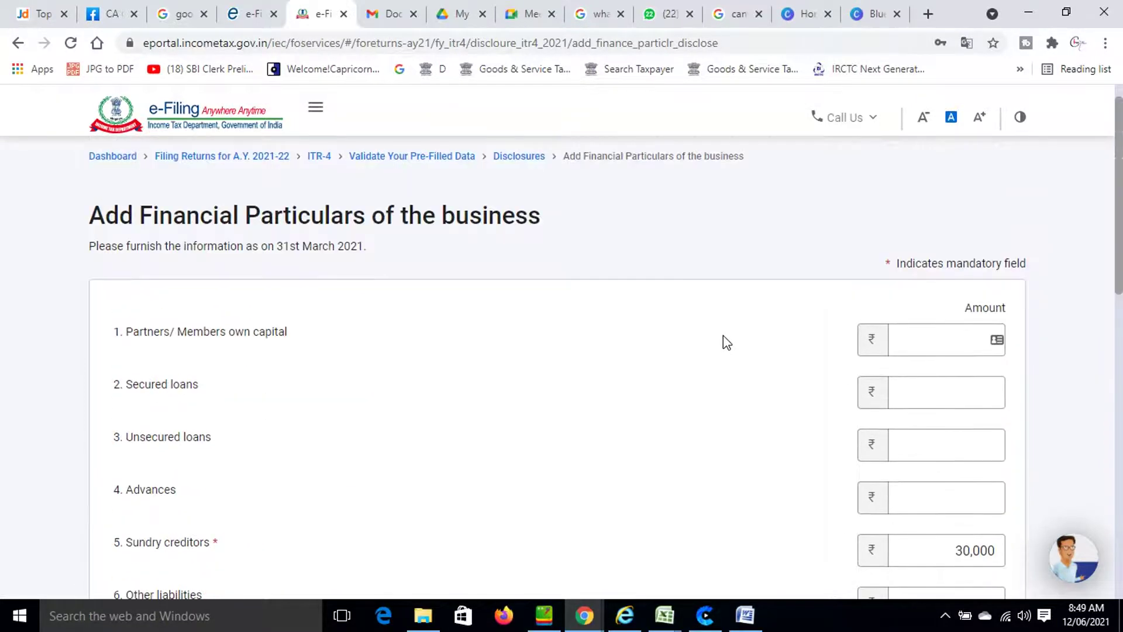
scroll(722, 336, "down", 3)
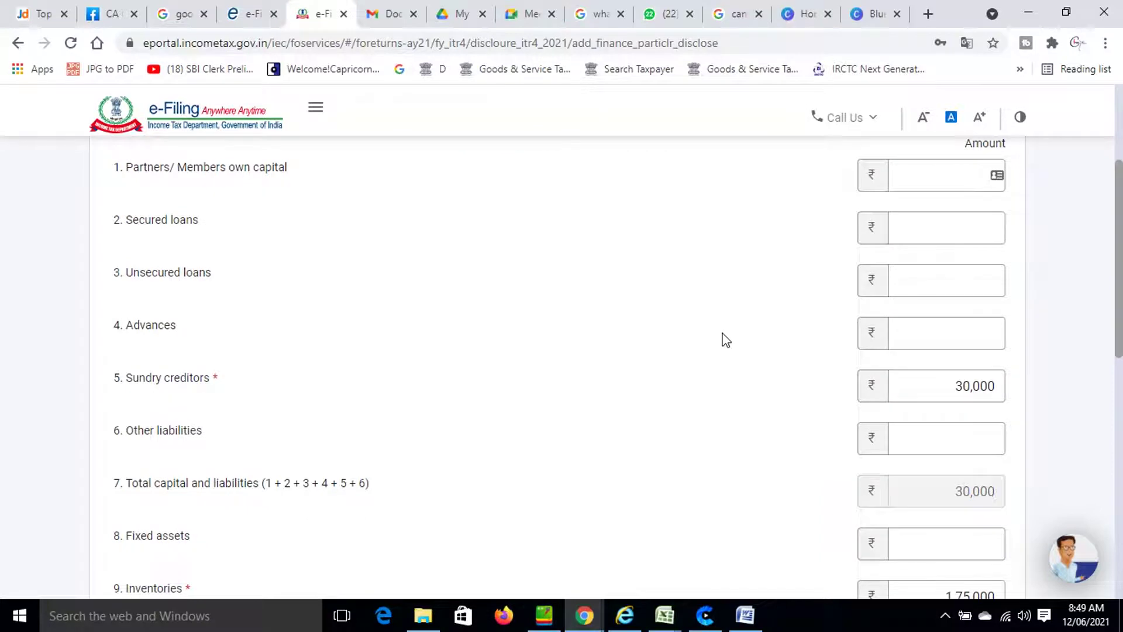
scroll(725, 339, "down", 10)
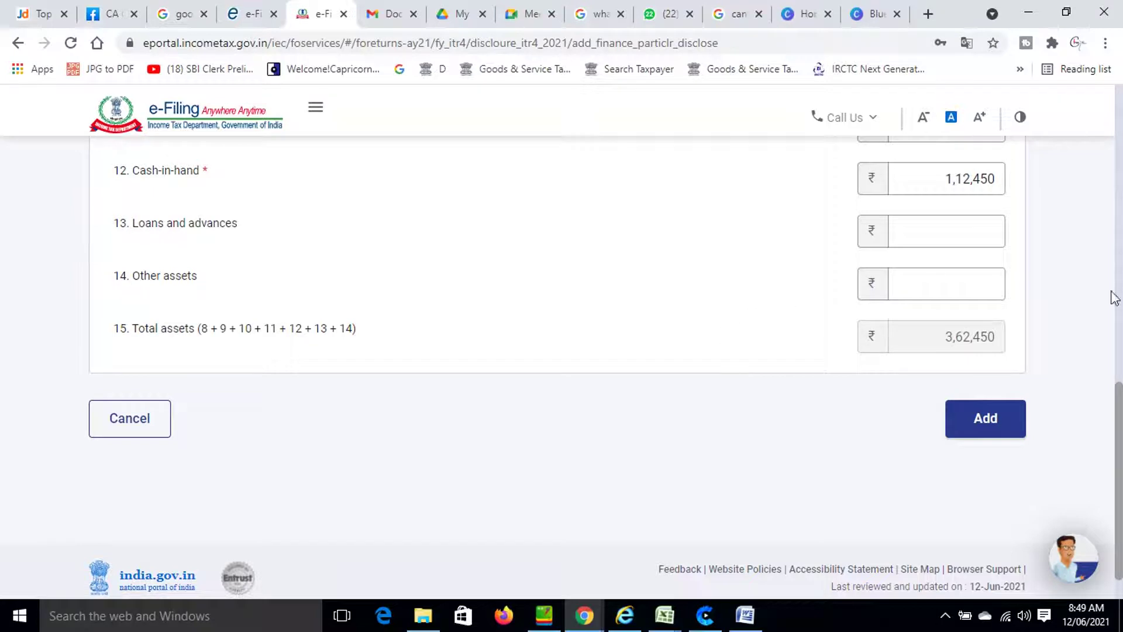
left_click(995, 420)
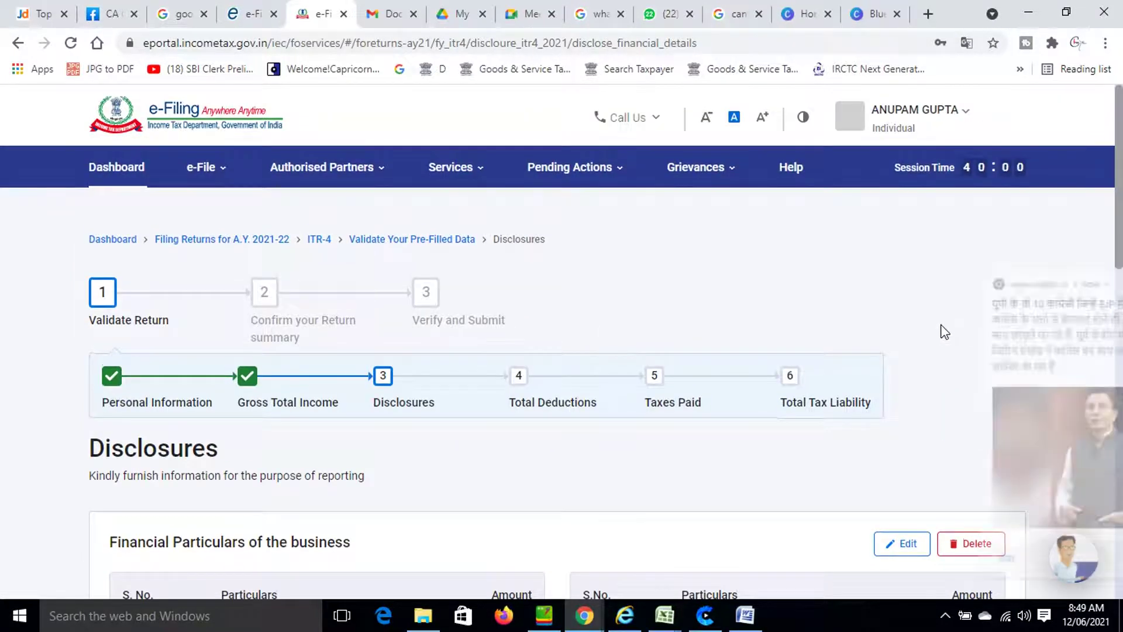
Confirm the Disclosures section to return to the Validate Return summary.
left_click(1100, 277)
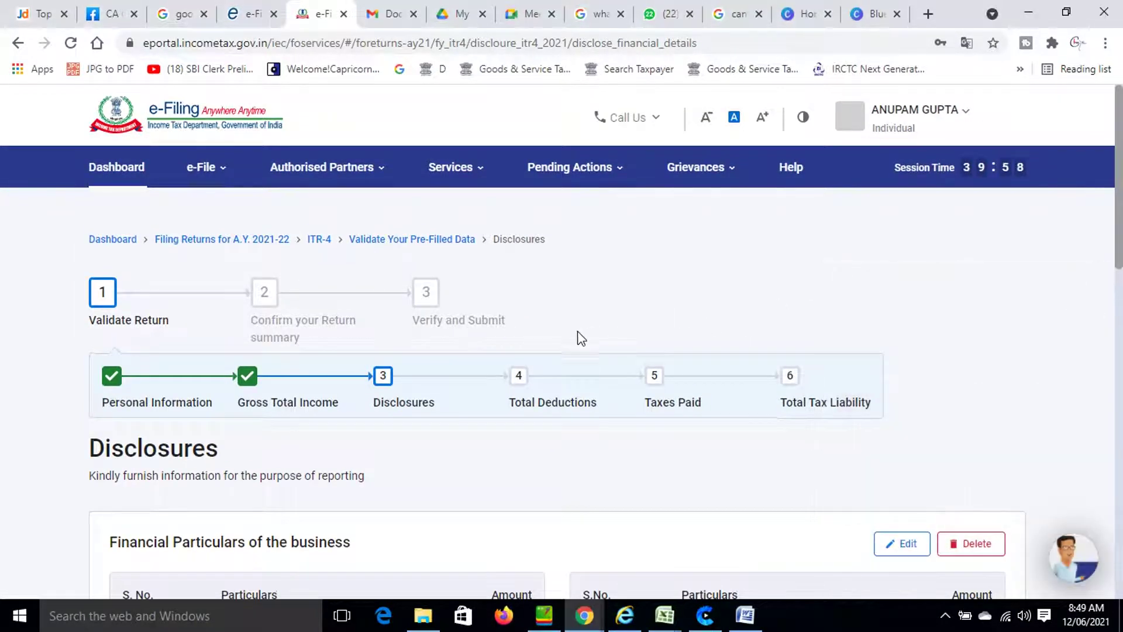
scroll(542, 406, "down", 7)
scroll(542, 406, "down", 9)
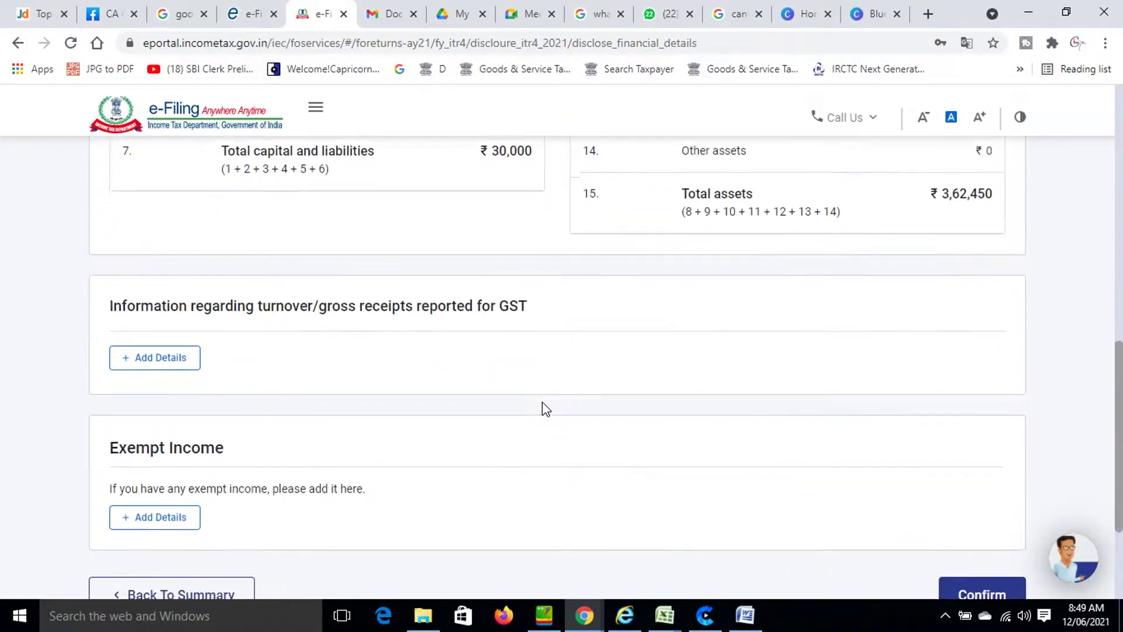
scroll(542, 406, "up", 3)
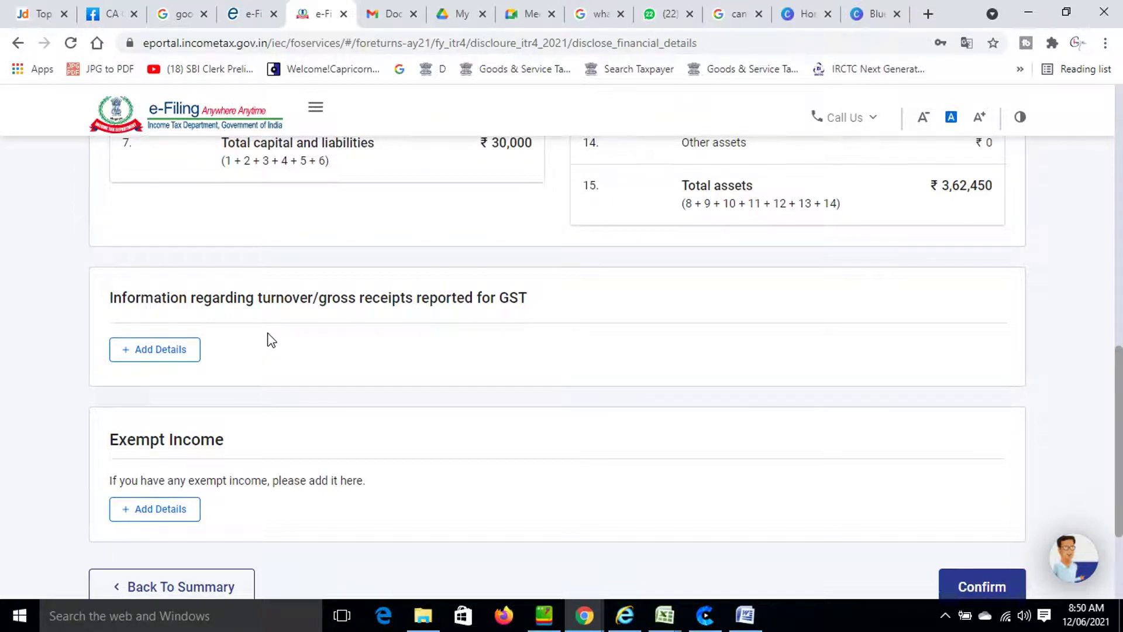
scroll(270, 339, "down", 3)
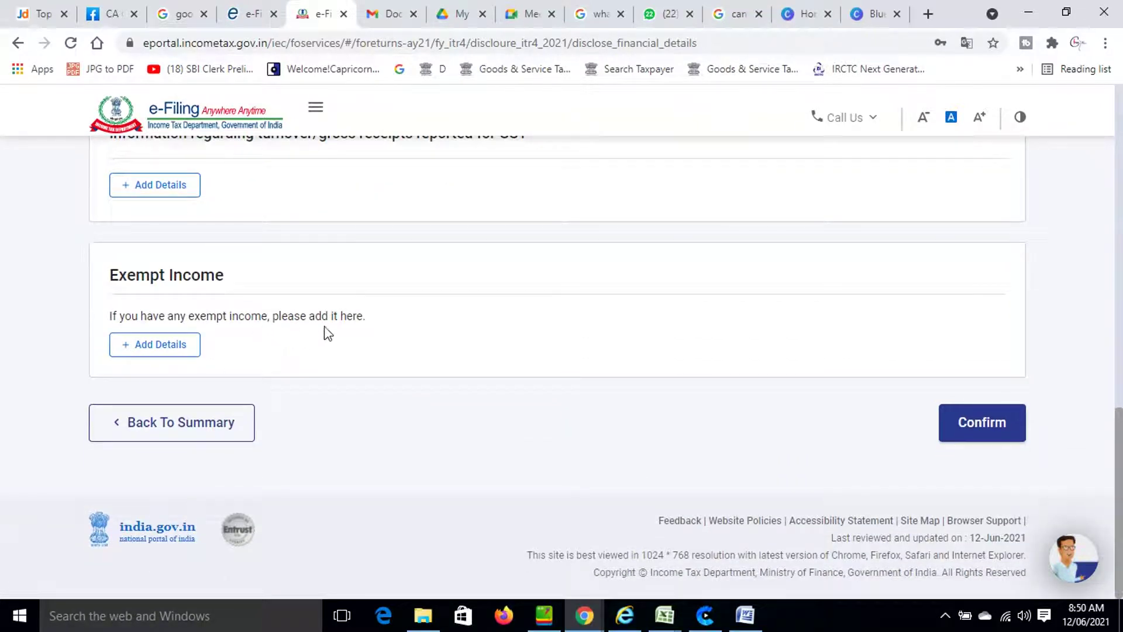
left_click(1008, 428)
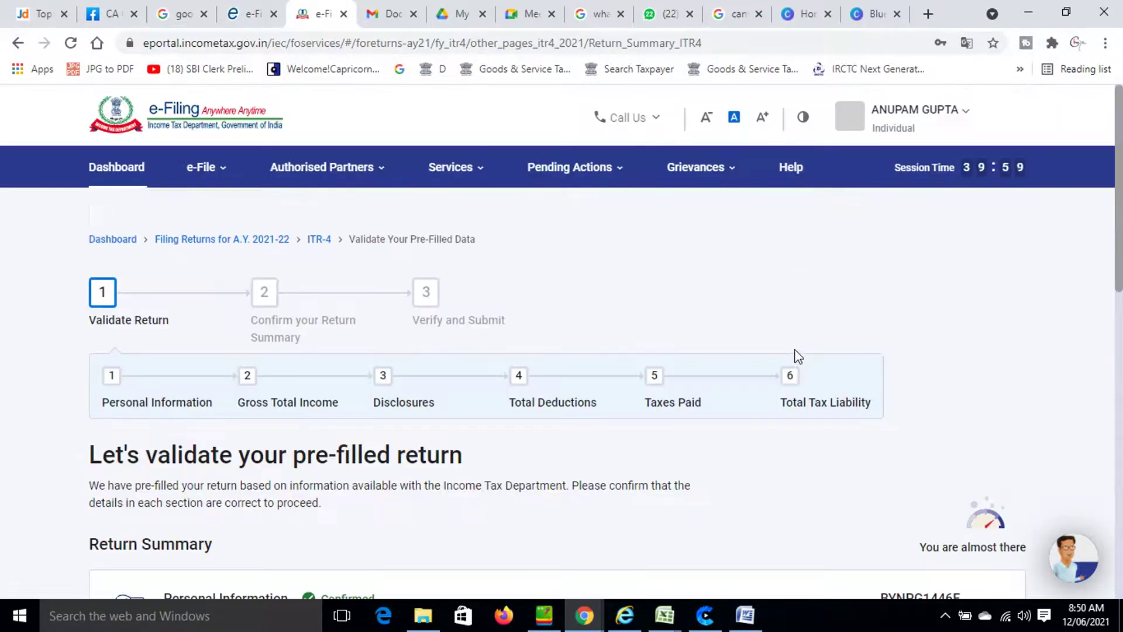
Open the Total Deductions row of the Return Summary for review.
scroll(705, 427, "down", 8)
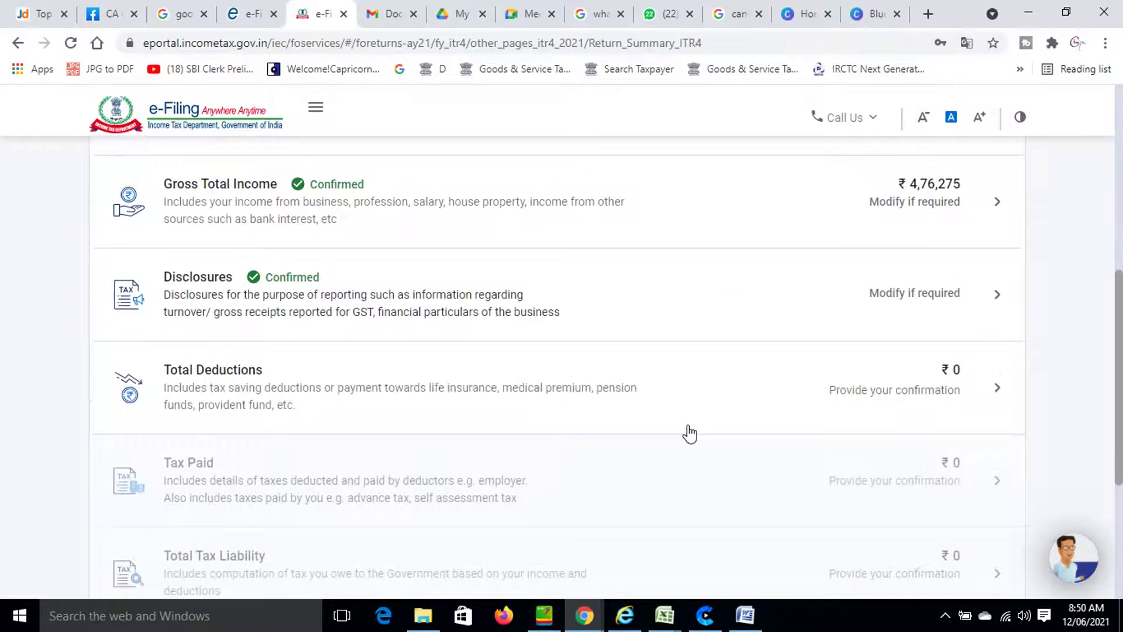
left_click(244, 395)
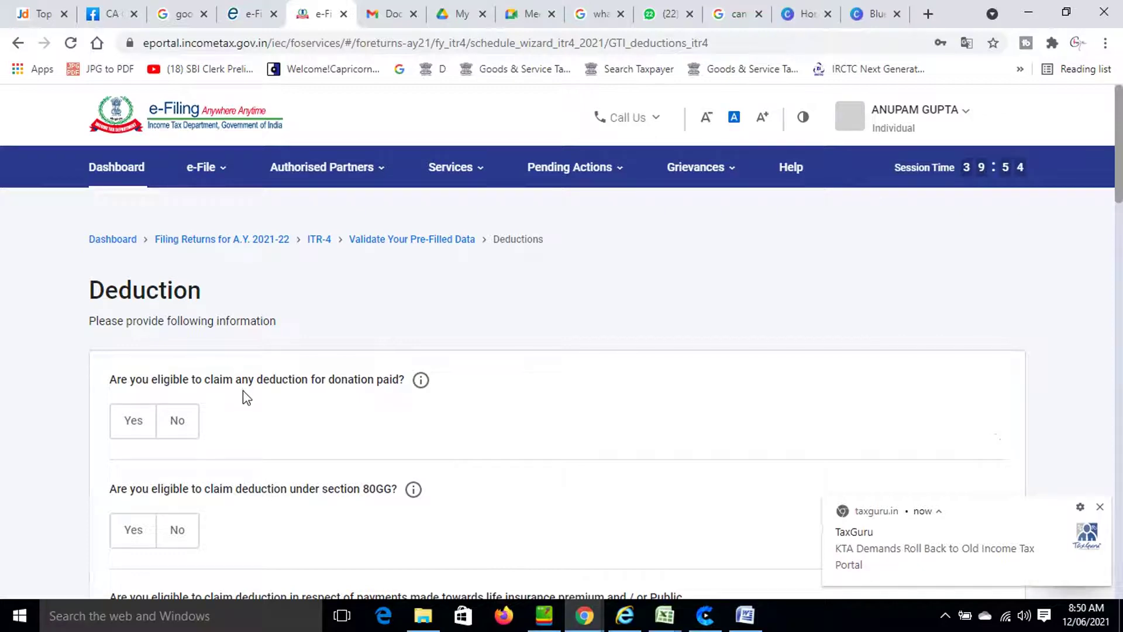
Answer No to the donation, section 80GG and section 80C deduction questions.
scroll(243, 392, "down", 3)
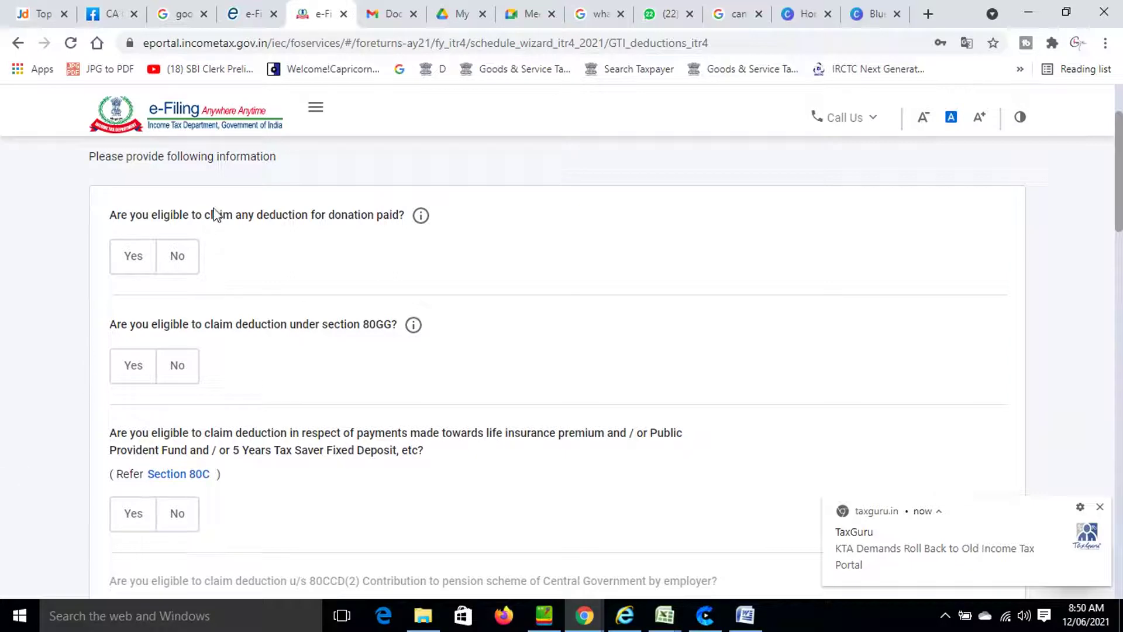
left_click(188, 257)
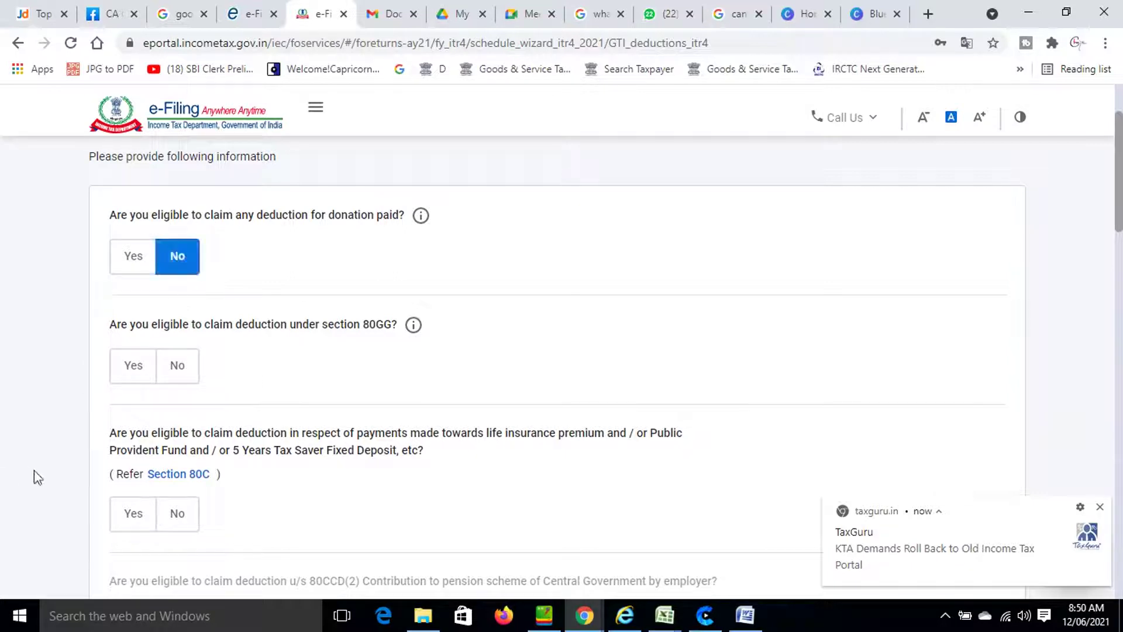
left_click(172, 374)
scroll(177, 371, "down", 3)
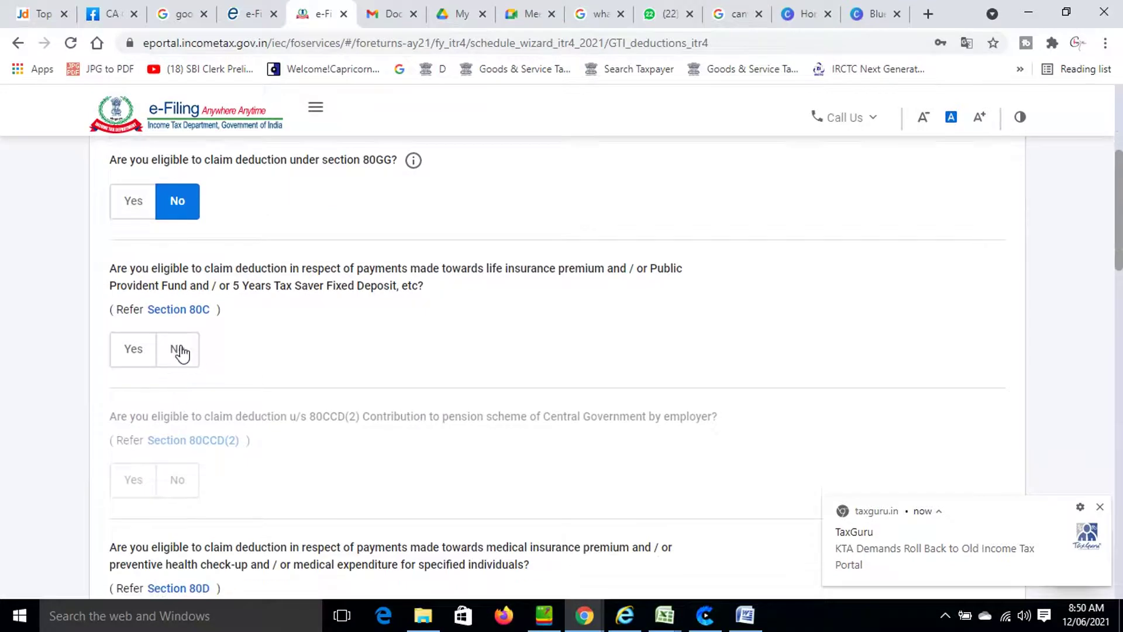
left_click(180, 351)
Claim the 80TTA savings interest deduction at ₹1,275.
scroll(330, 369, "down", 9)
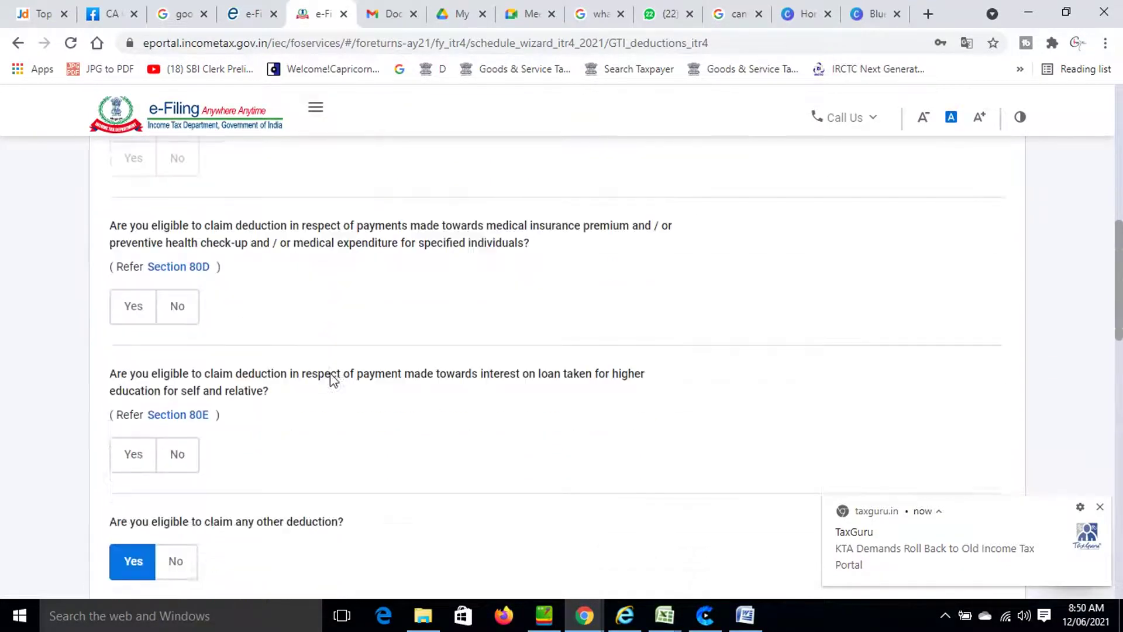
scroll(330, 379, "down", 1)
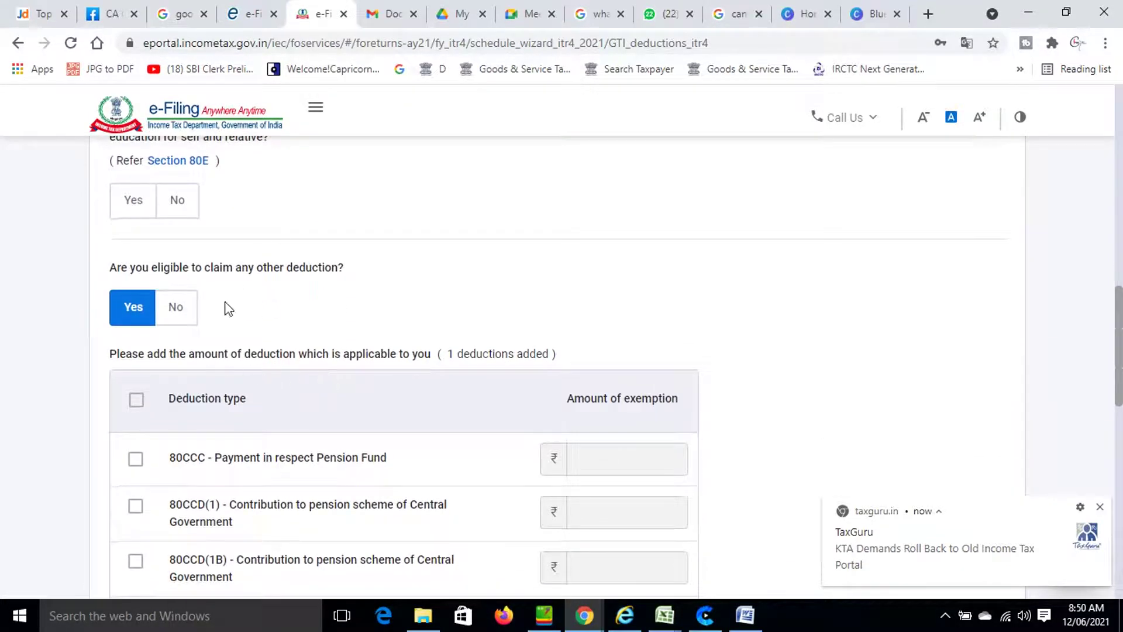
scroll(269, 468, "down", 7)
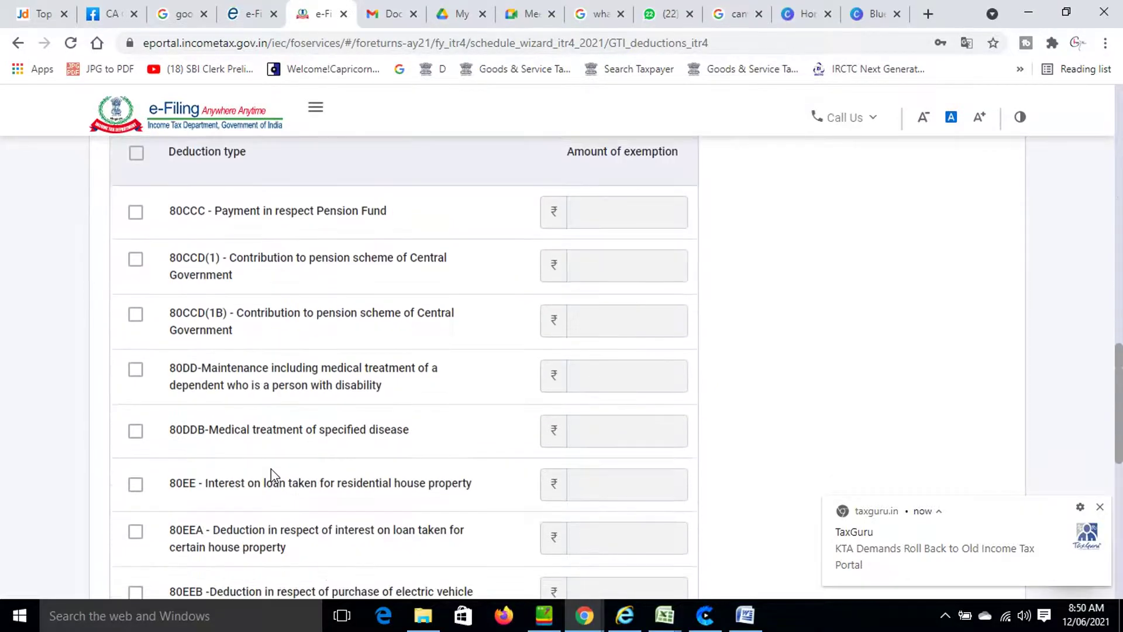
scroll(271, 458, "down", 7)
scroll(258, 433, "up", 4)
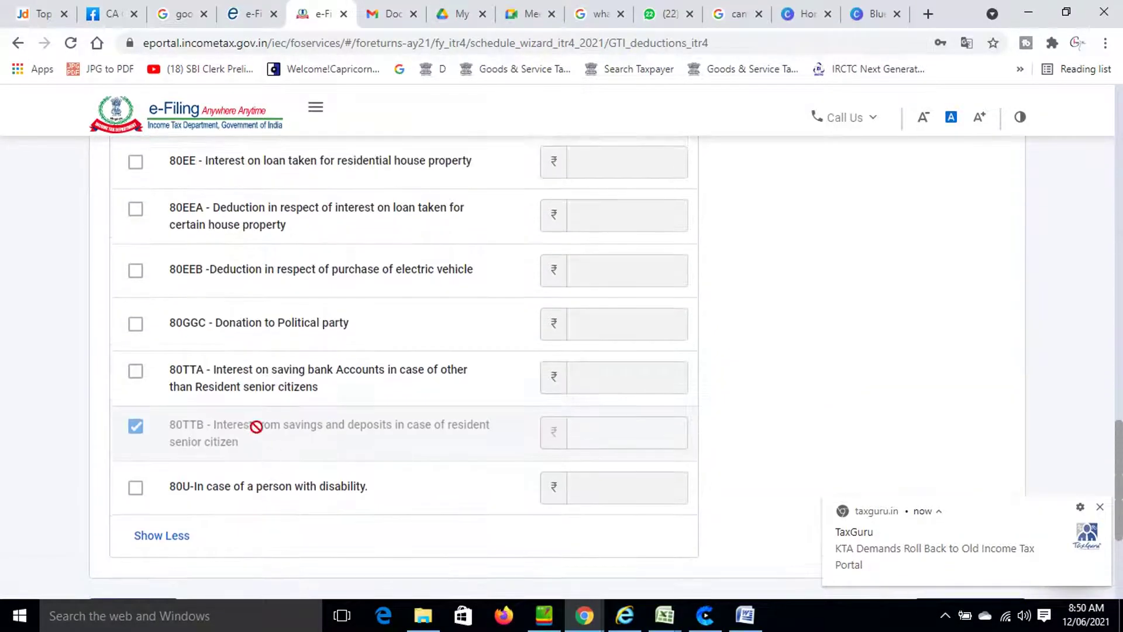
left_click(141, 374)
left_click(607, 386)
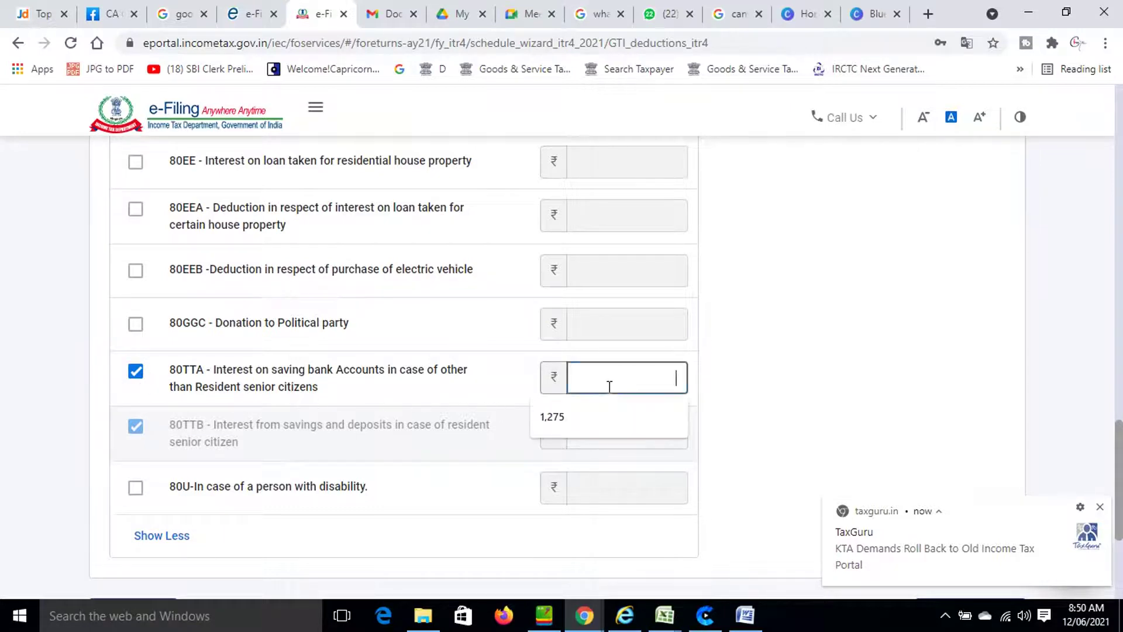
left_click(586, 436)
scroll(828, 415, "down", 4)
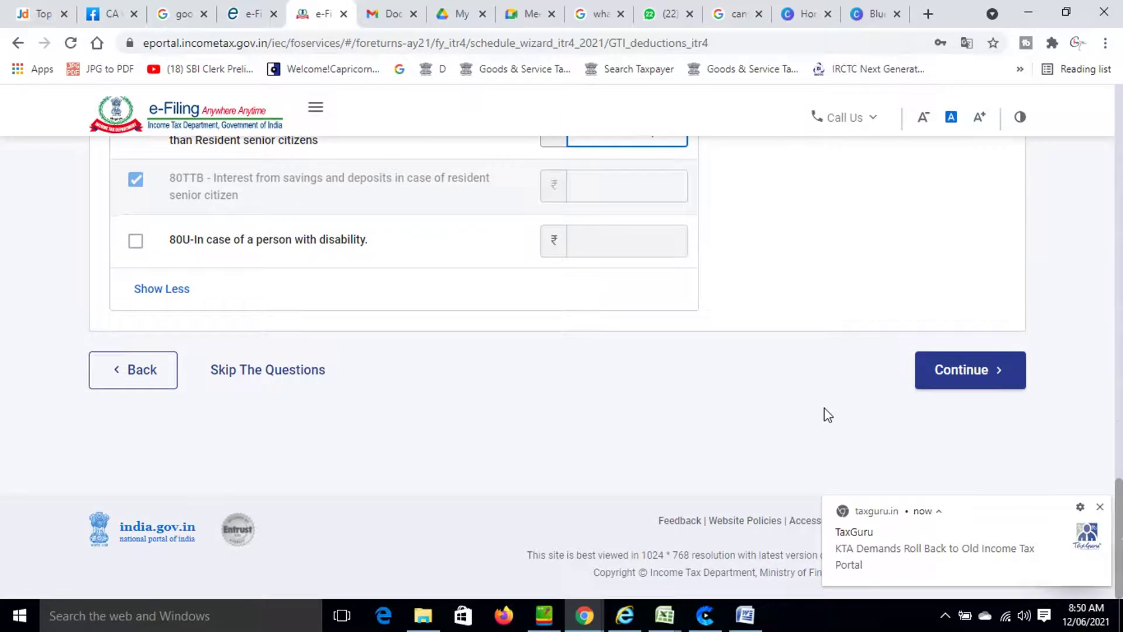
scroll(823, 408, "up", 3)
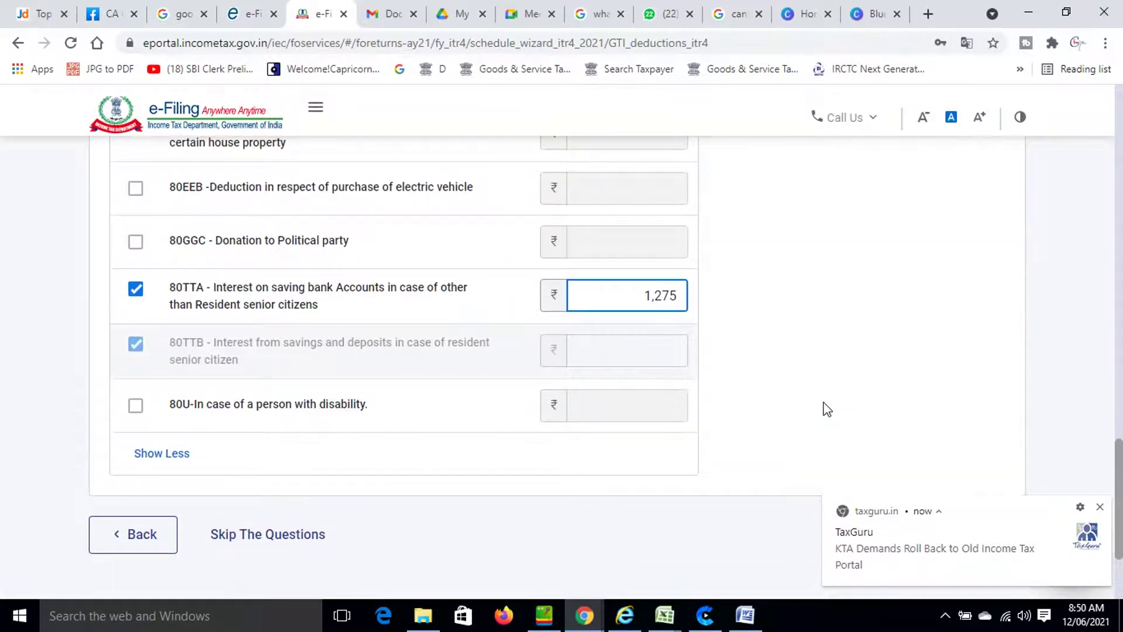
scroll(827, 409, "down", 3)
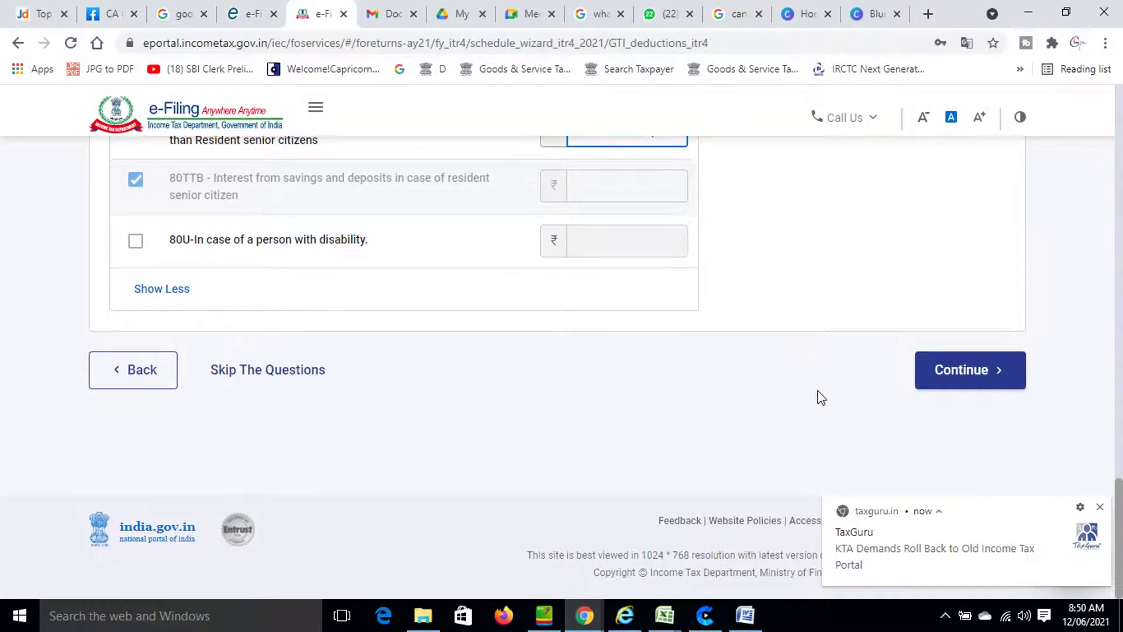
Continue past the deduction questions and the re-verification warning to the verify page.
left_click(959, 373)
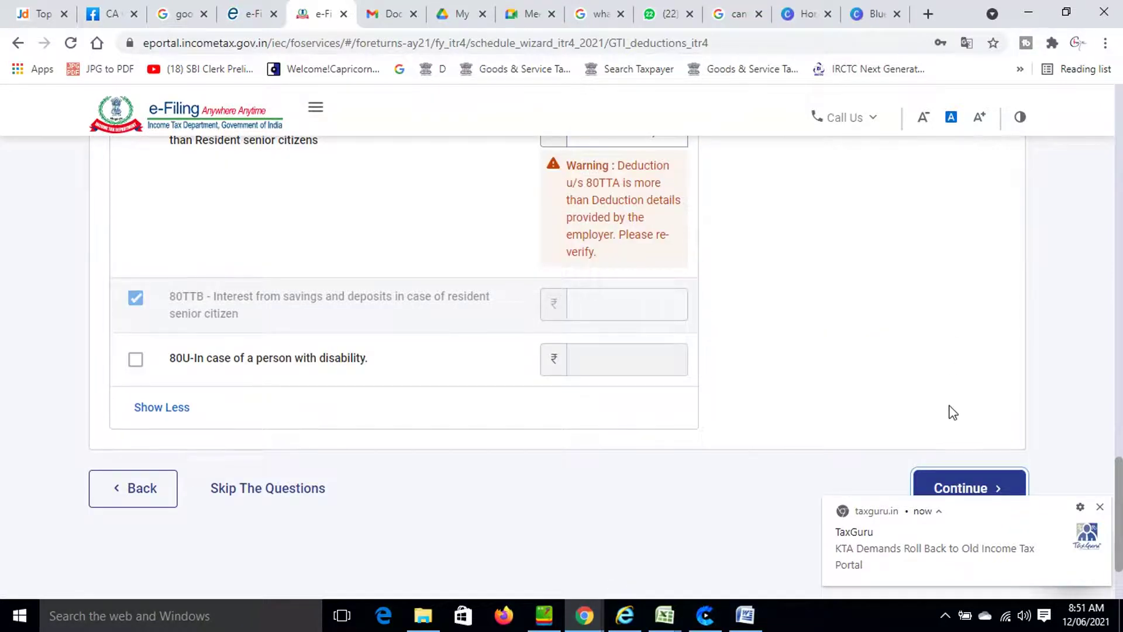
scroll(953, 415, "down", 2)
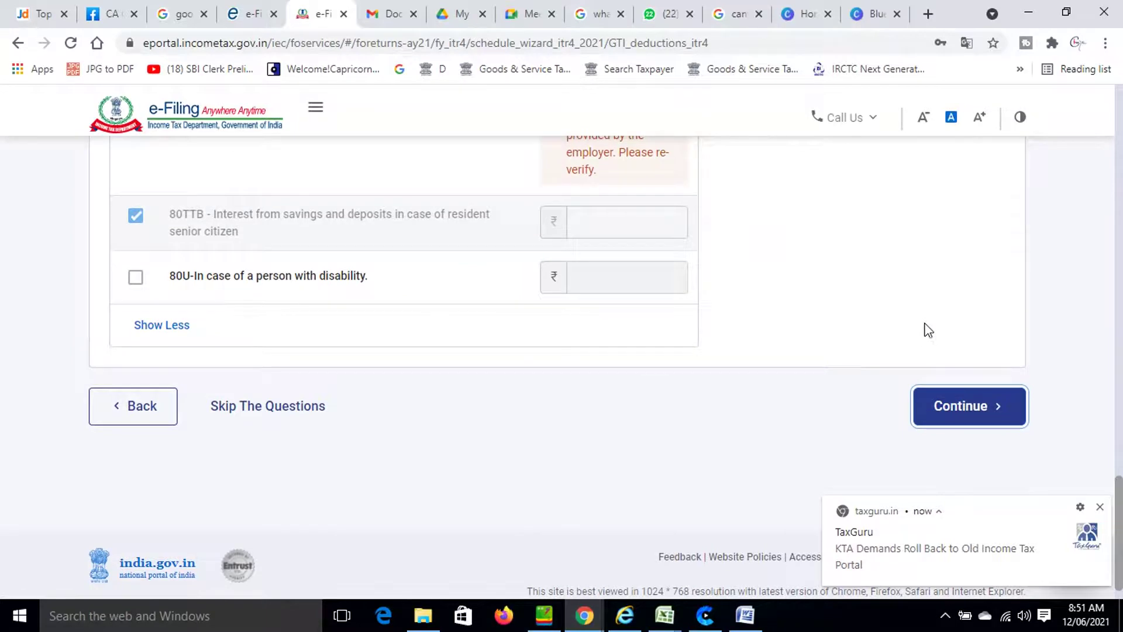
scroll(933, 351, "up", 3)
scroll(932, 351, "down", 3)
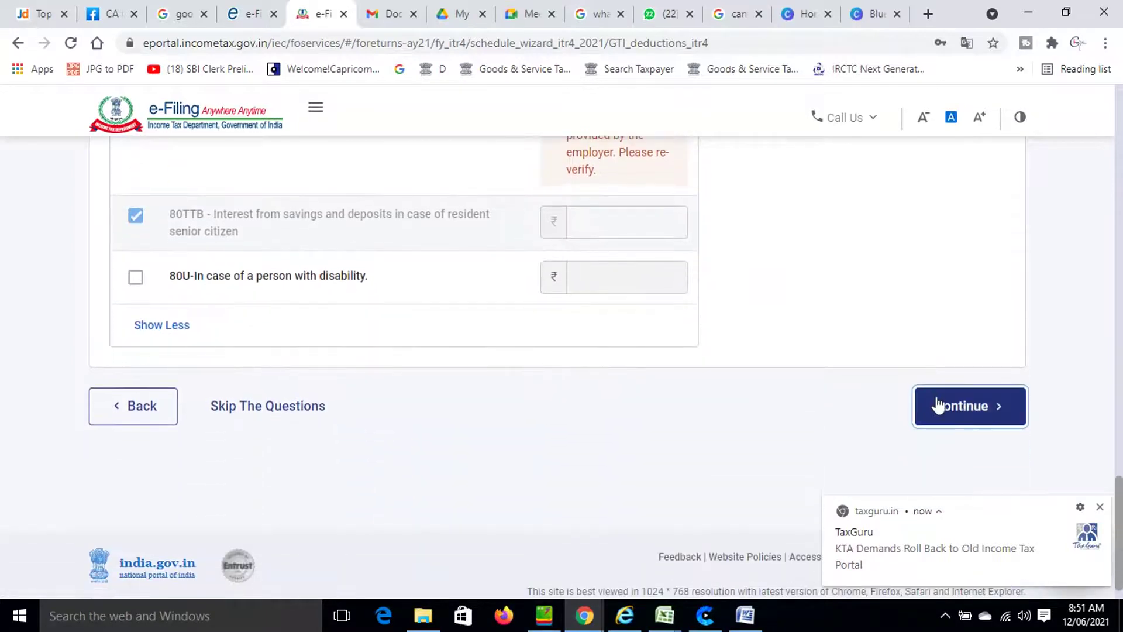
left_click(937, 404)
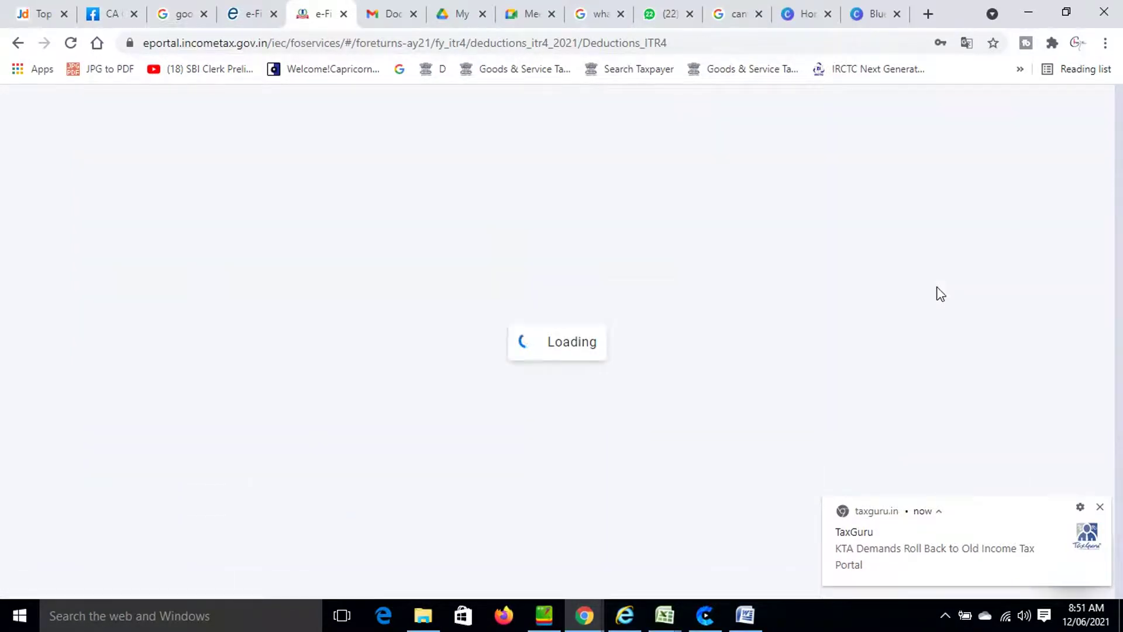
Review the Verify your deductions page and confirm ₹1,275 under 80TTA.
left_click(1100, 507)
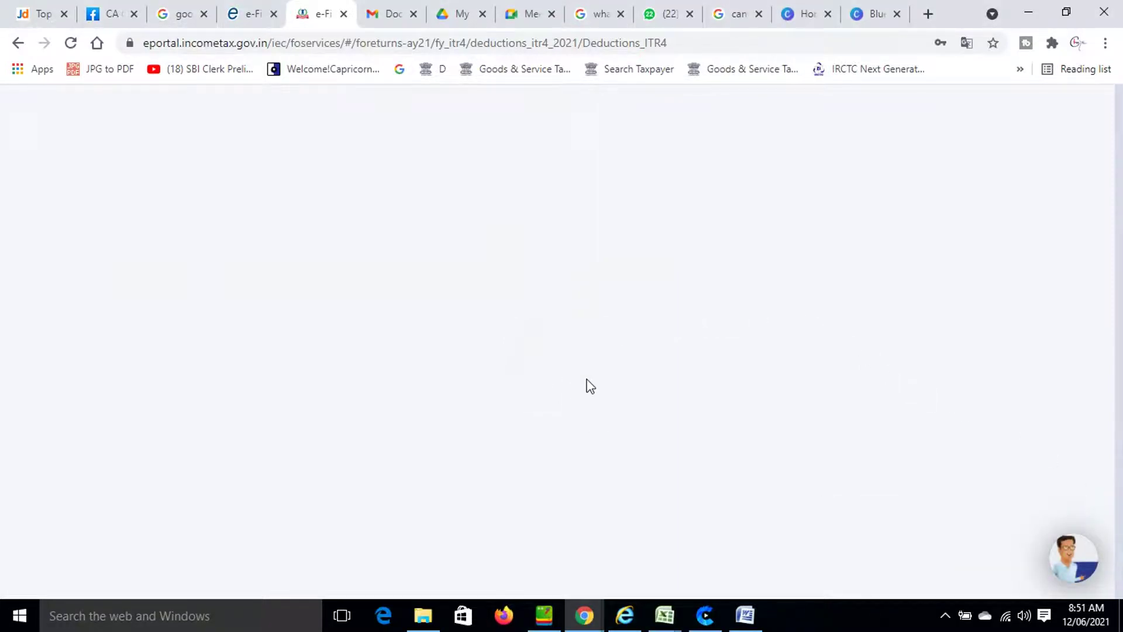
scroll(589, 386, "down", 3)
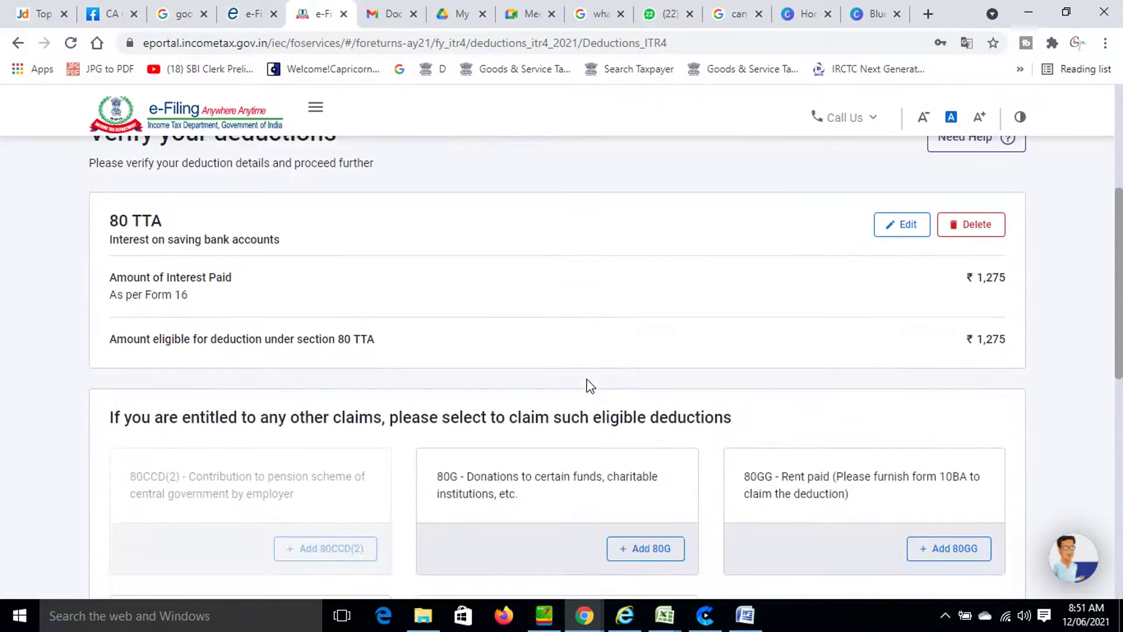
scroll(590, 386, "down", 3)
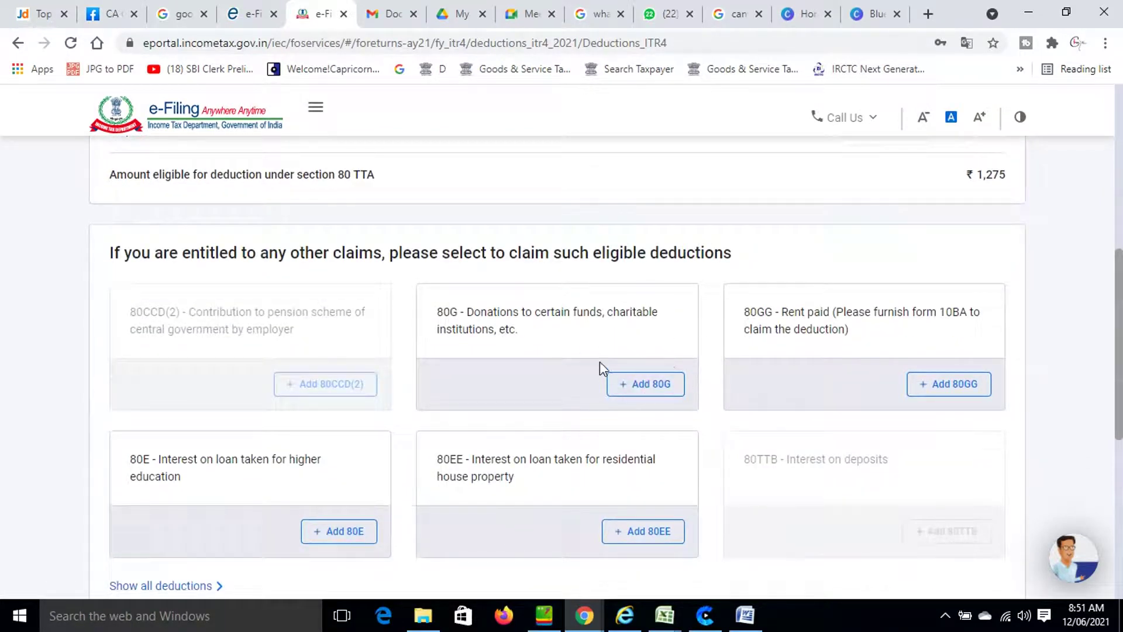
scroll(711, 384, "down", 3)
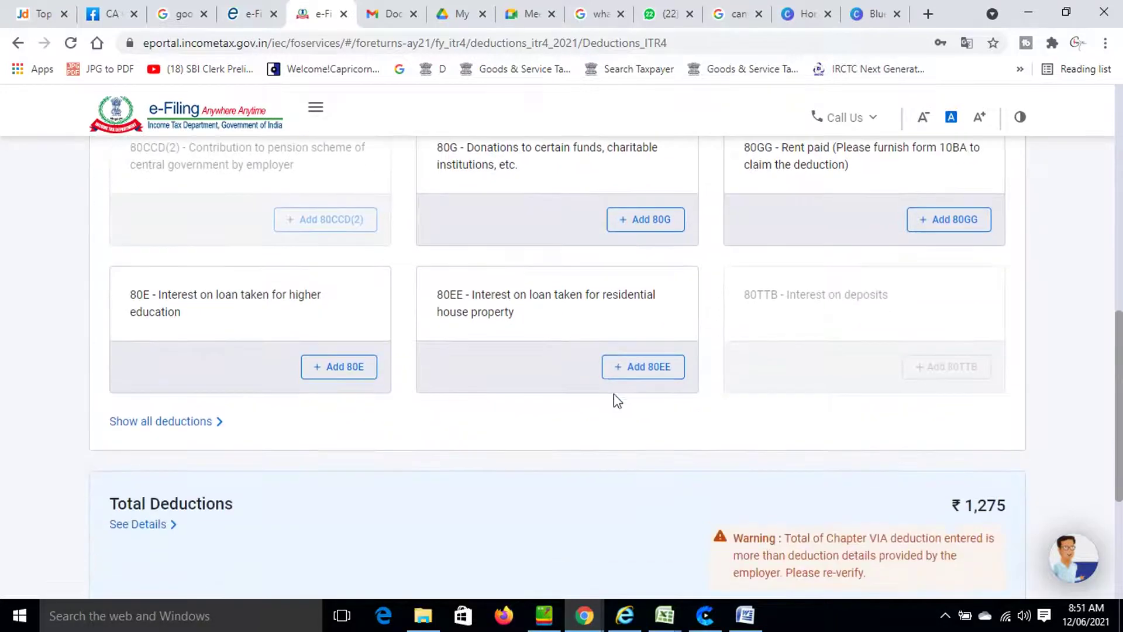
scroll(895, 233, "down", 5)
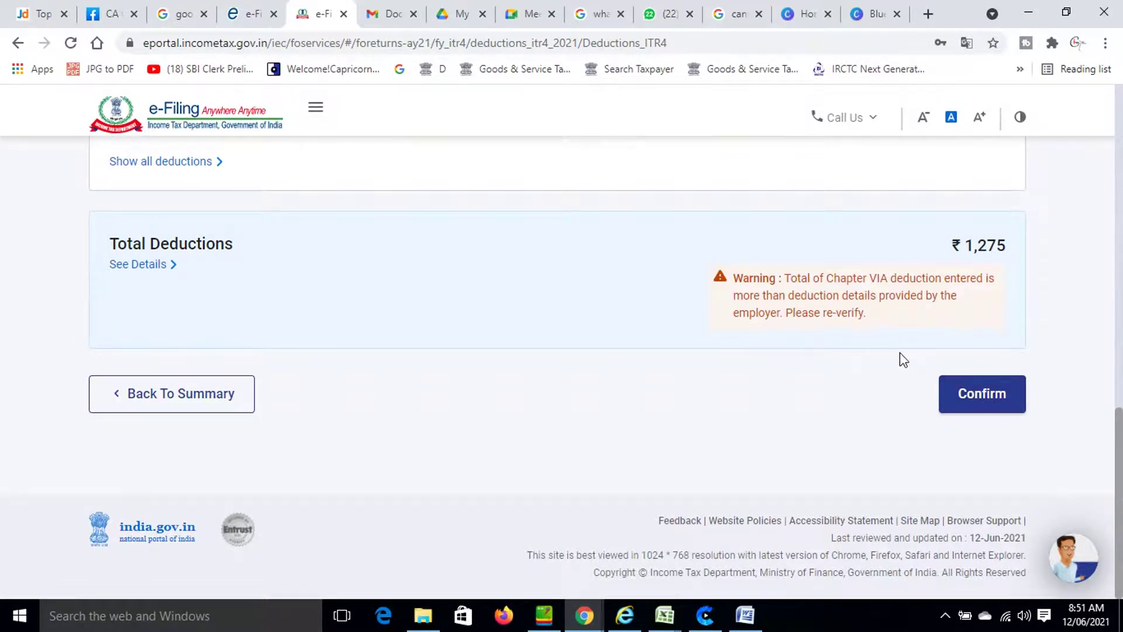
left_click(978, 394)
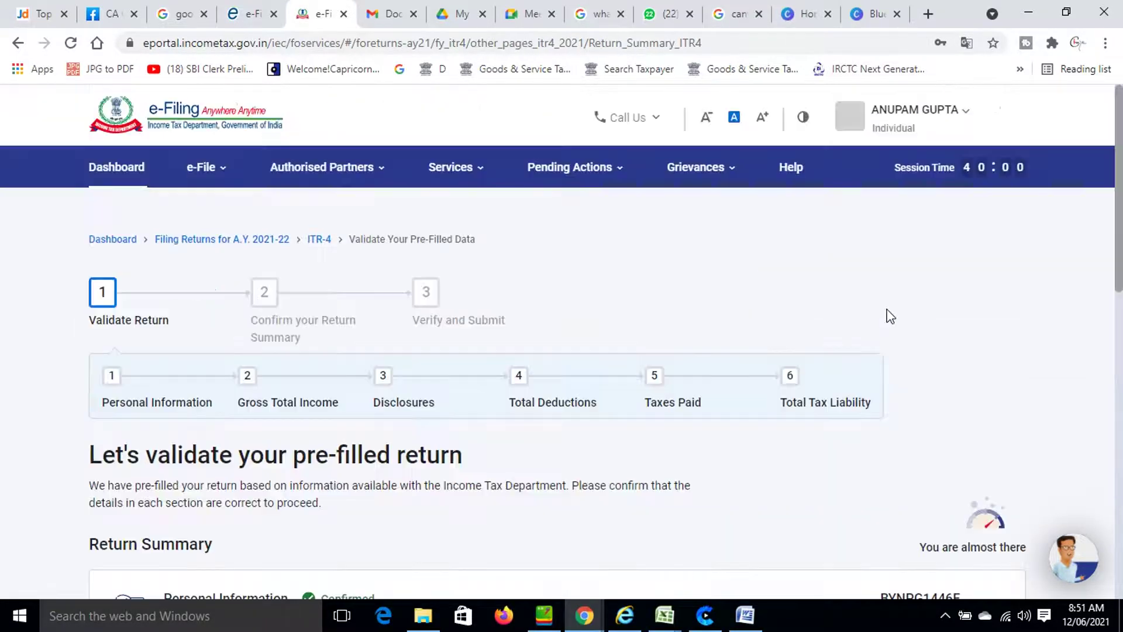
Scroll the Return Summary to check which sections are confirmed and which remain.
scroll(884, 310, "down", 3)
scroll(877, 316, "down", 8)
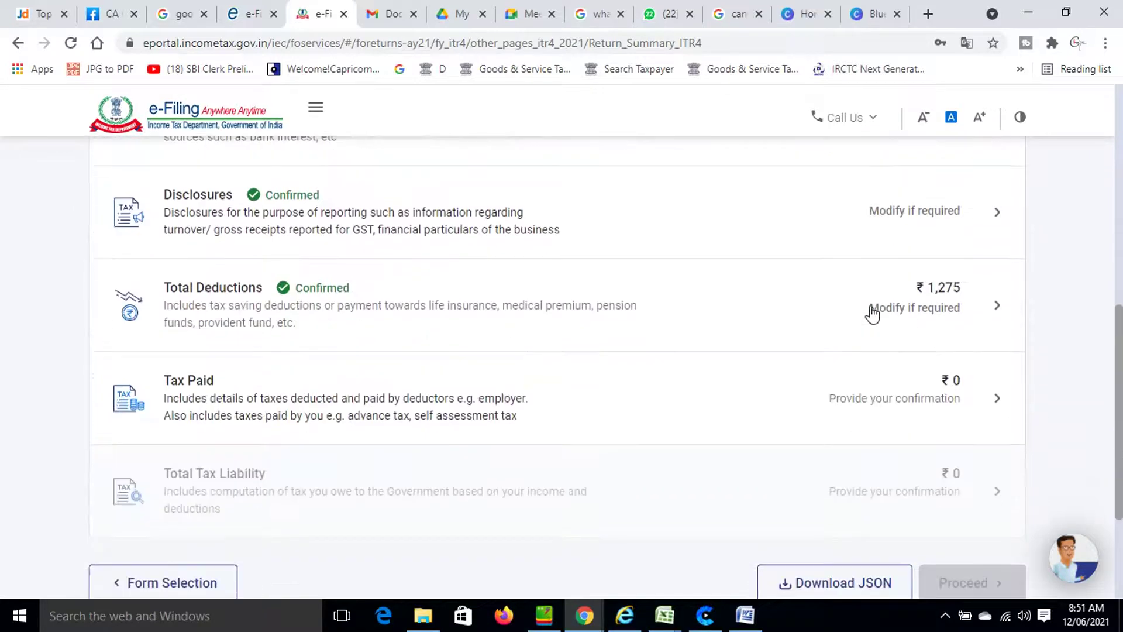
scroll(875, 293, "up", 1)
scroll(875, 292, "up", 3)
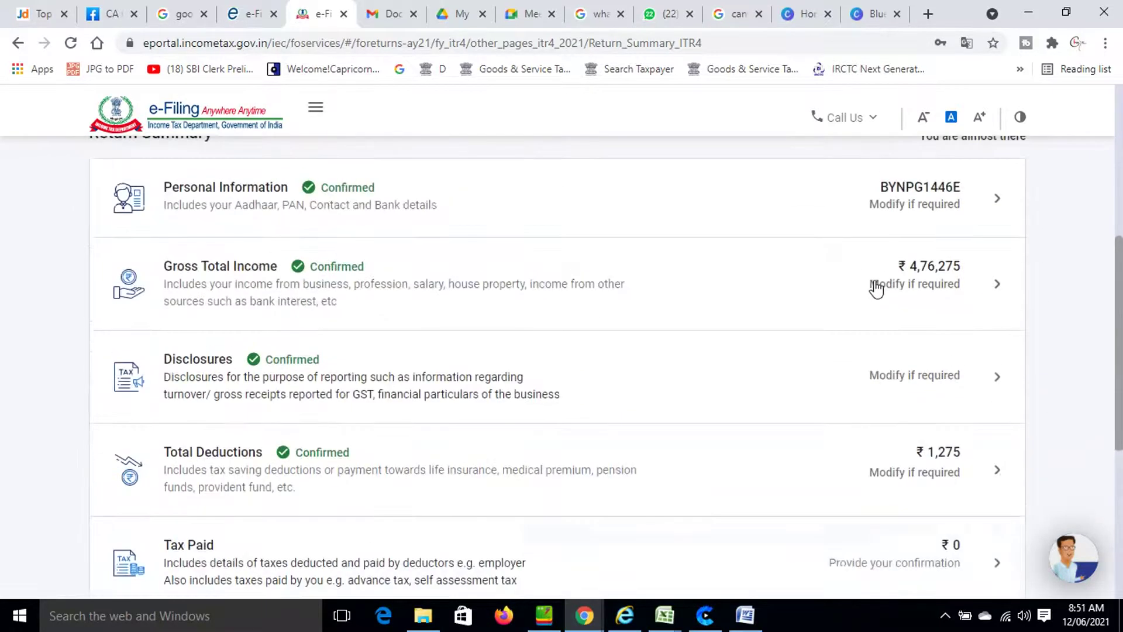
scroll(876, 288, "down", 5)
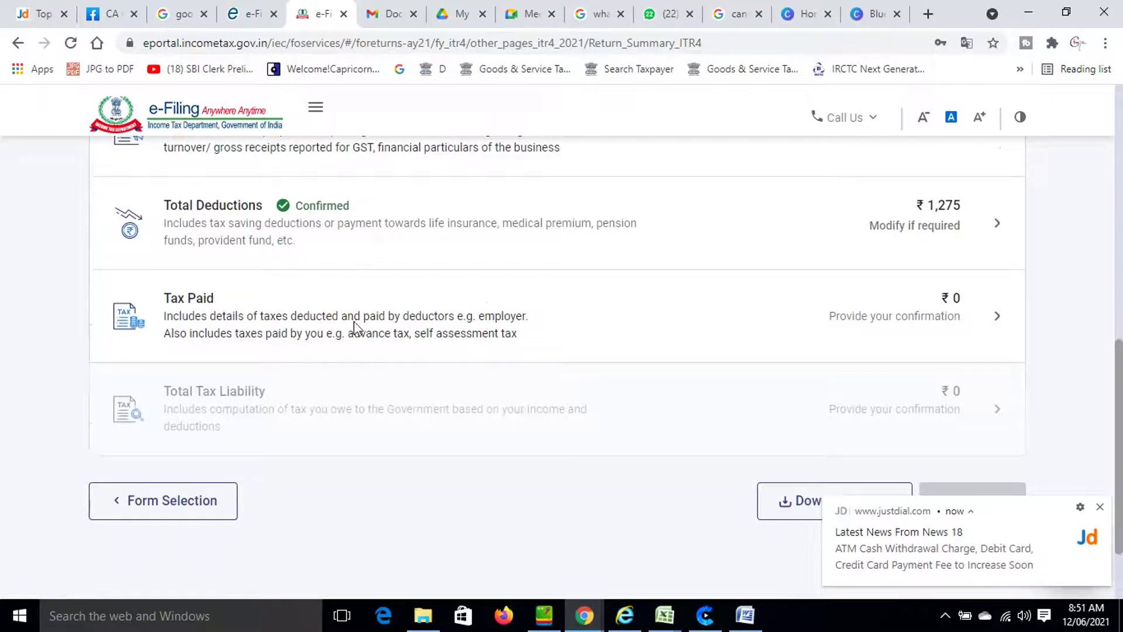
Review the Tax Paid TDS, TCS and advance tax entries, all ₹0, and confirm them.
left_click(305, 315)
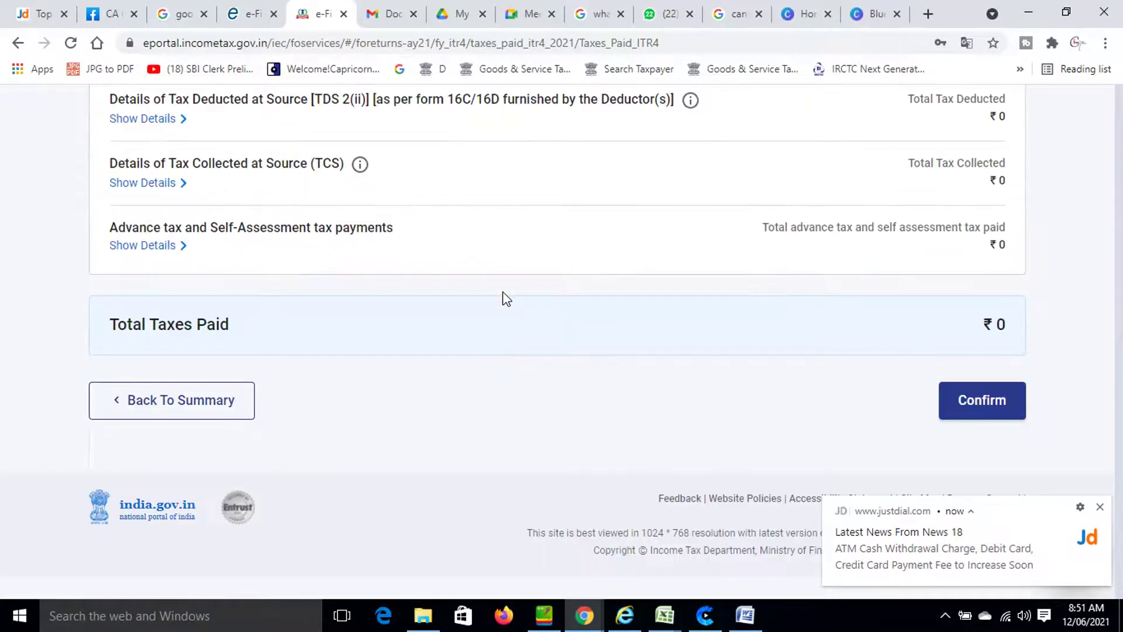
scroll(509, 310, "down", 4)
scroll(508, 311, "down", 3)
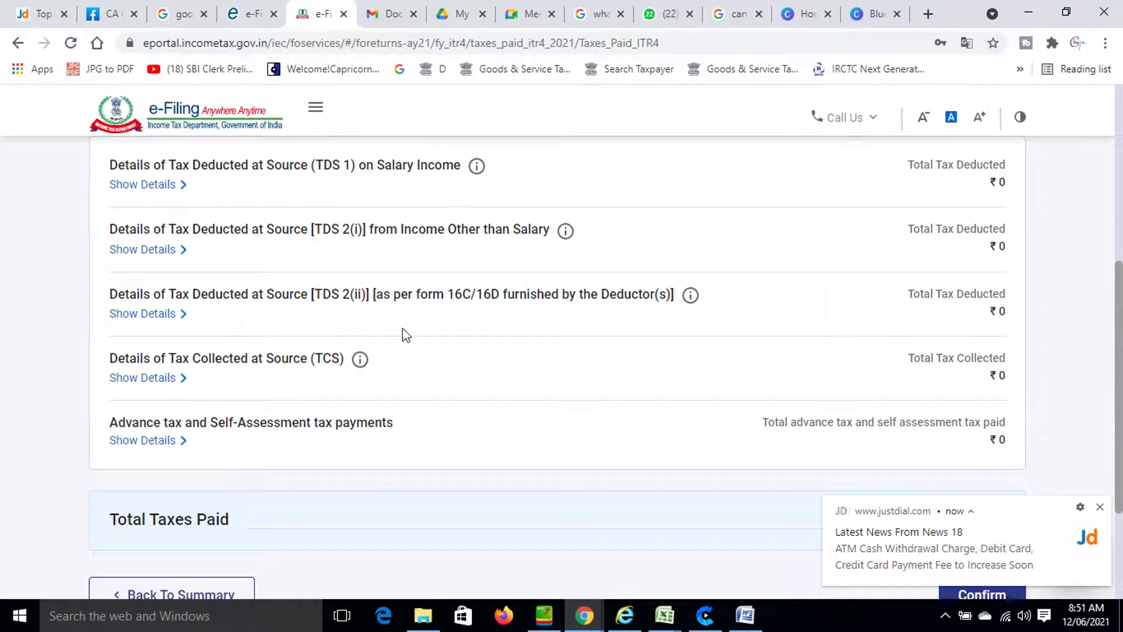
scroll(409, 355, "down", 3)
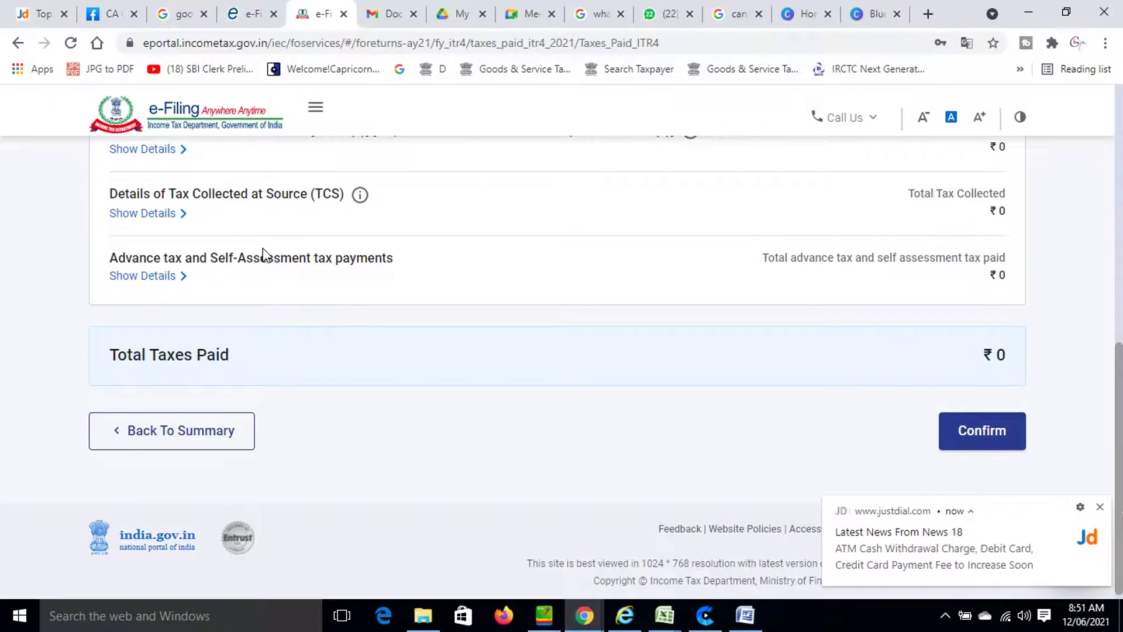
scroll(398, 262, "up", 3)
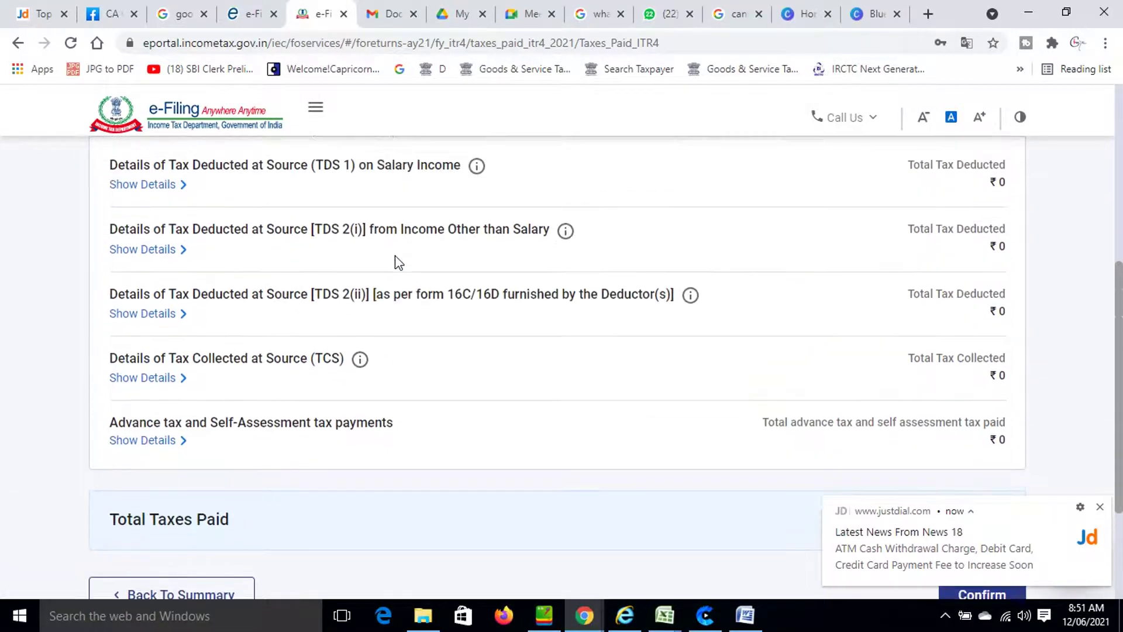
scroll(398, 266, "up", 2)
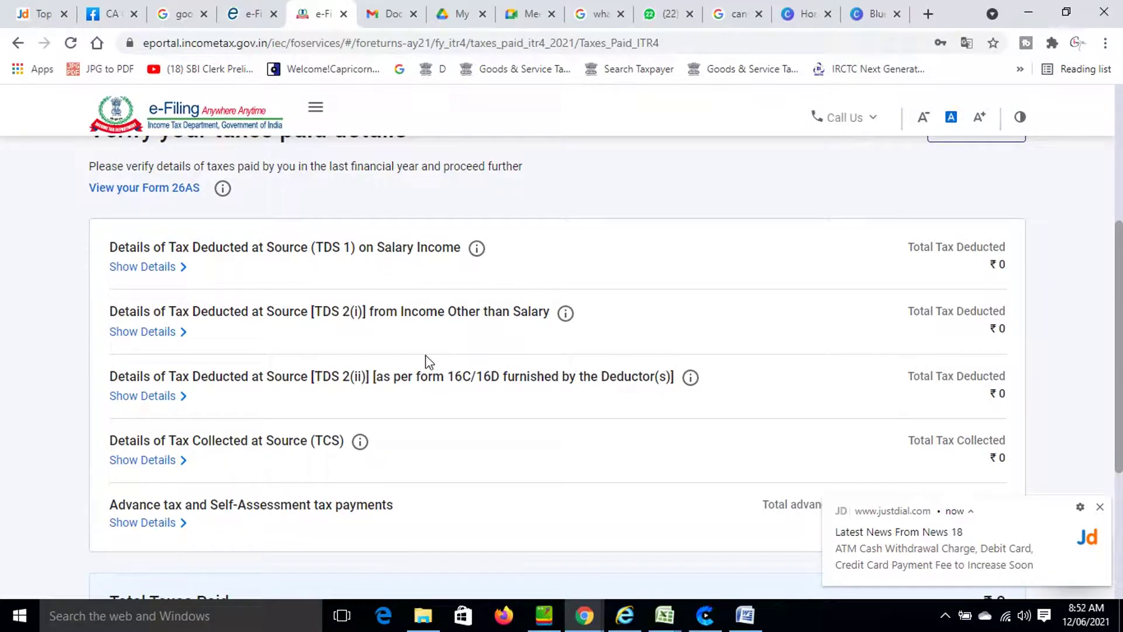
scroll(437, 381, "down", 3)
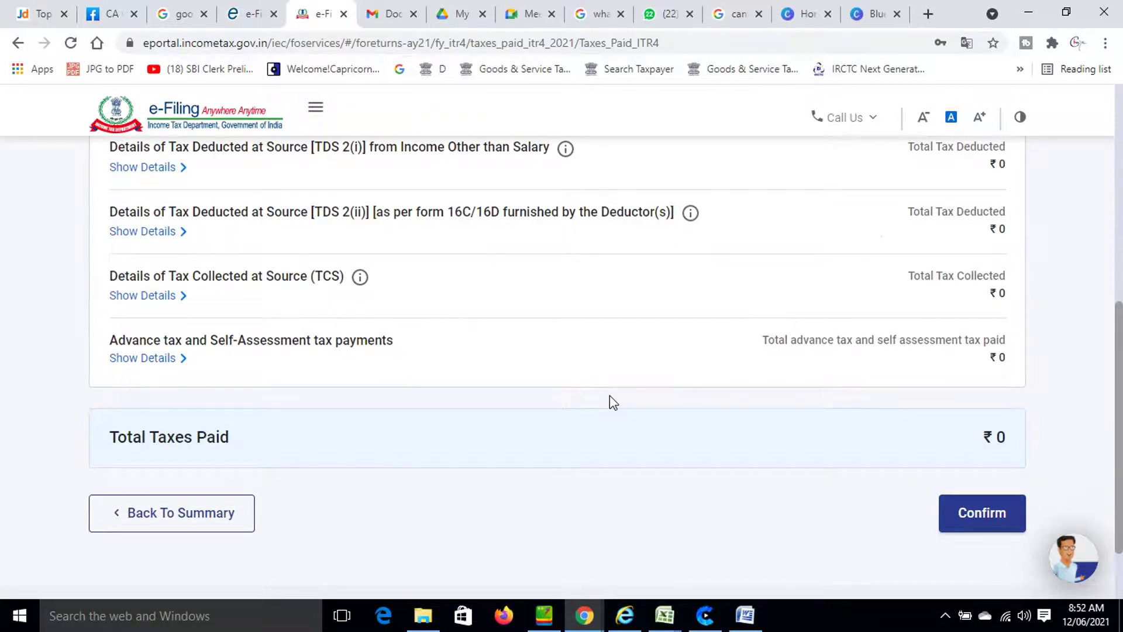
left_click(971, 518)
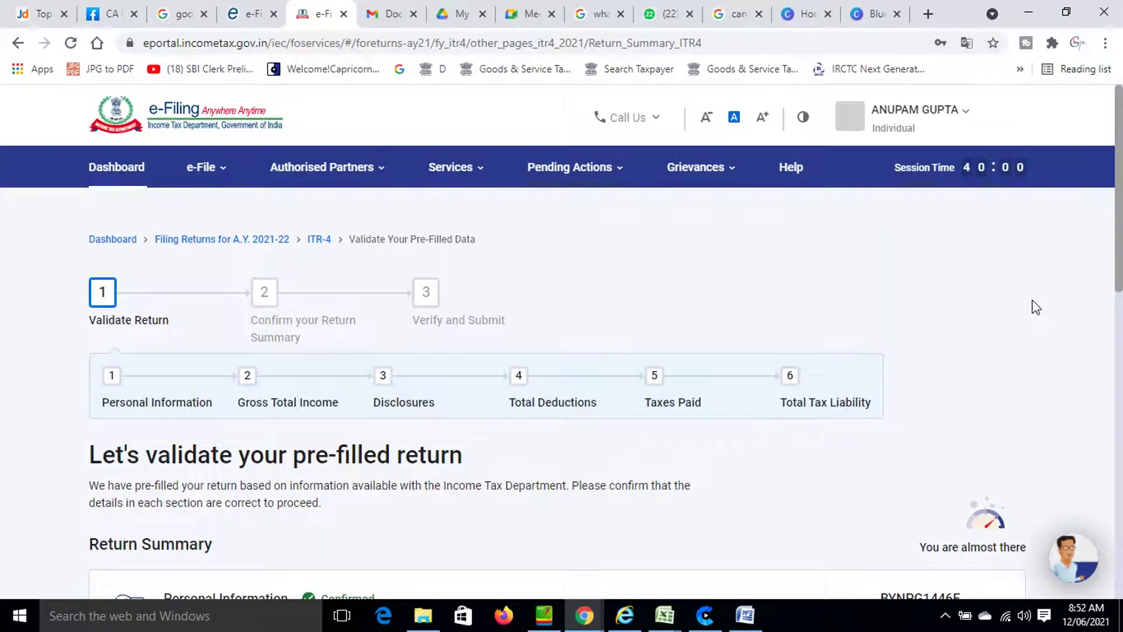
Scroll down the Return Summary to the Total Tax Liability row.
scroll(801, 380, "down", 3)
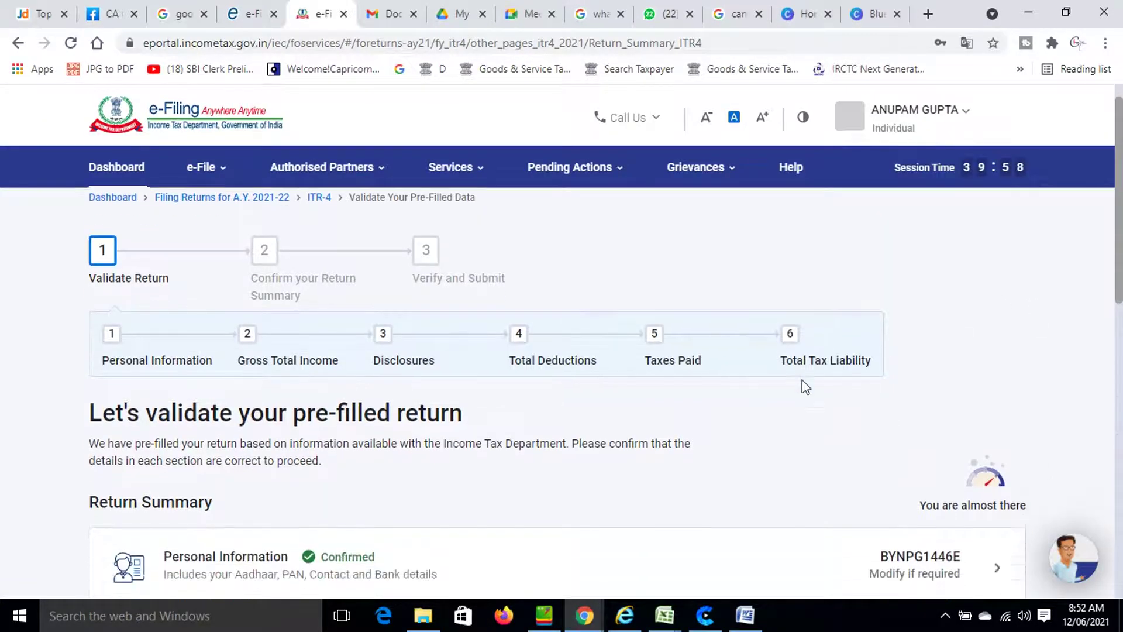
scroll(807, 381, "down", 4)
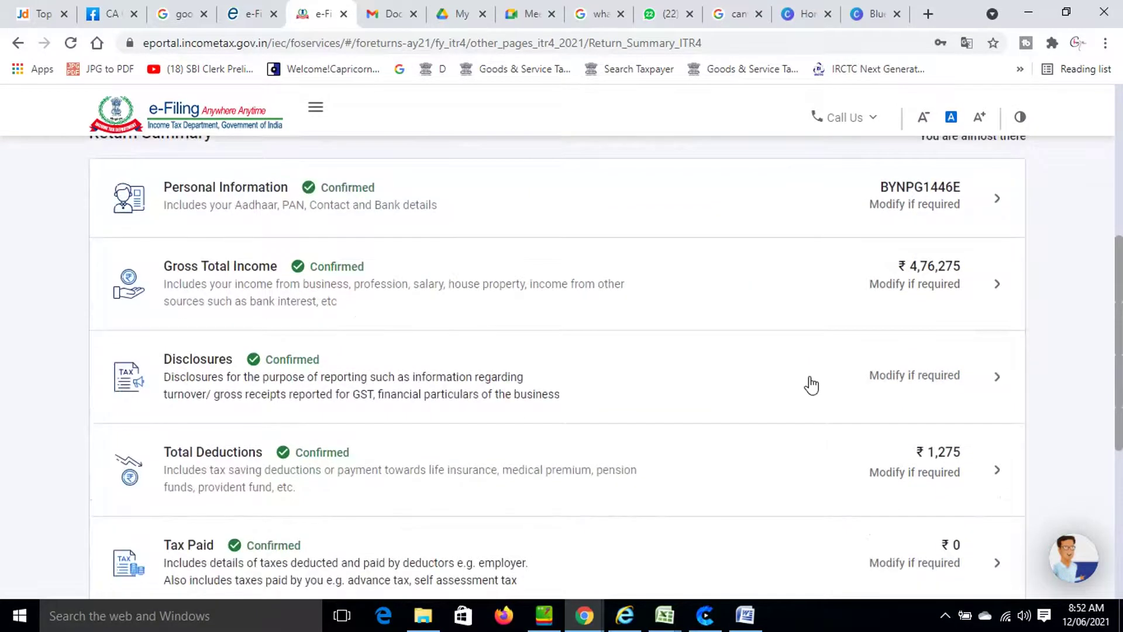
scroll(810, 383, "down", 6)
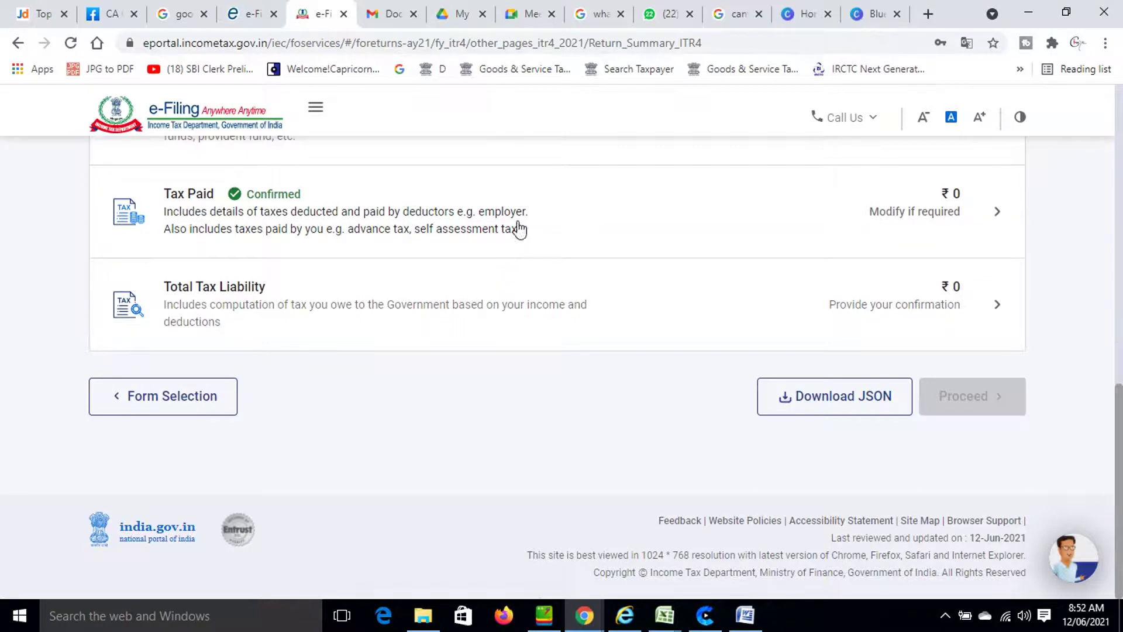
Open Total Tax Liability and review the ₹4,75,000 income computation with ₹11,250 tax rebated under 87A.
left_click(384, 314)
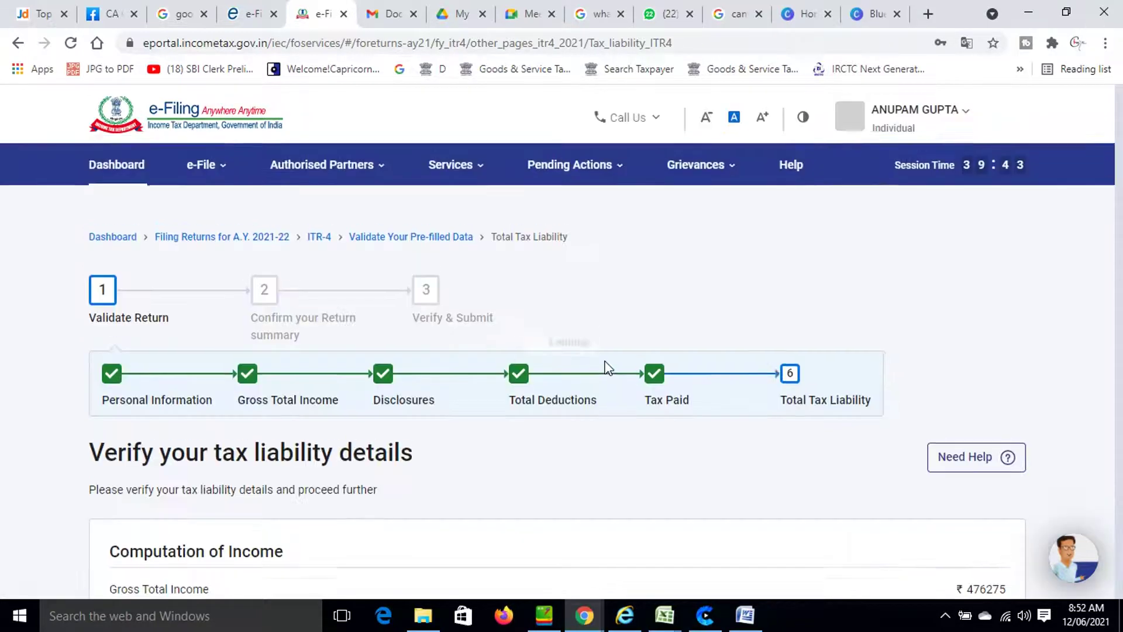
scroll(617, 369, "down", 8)
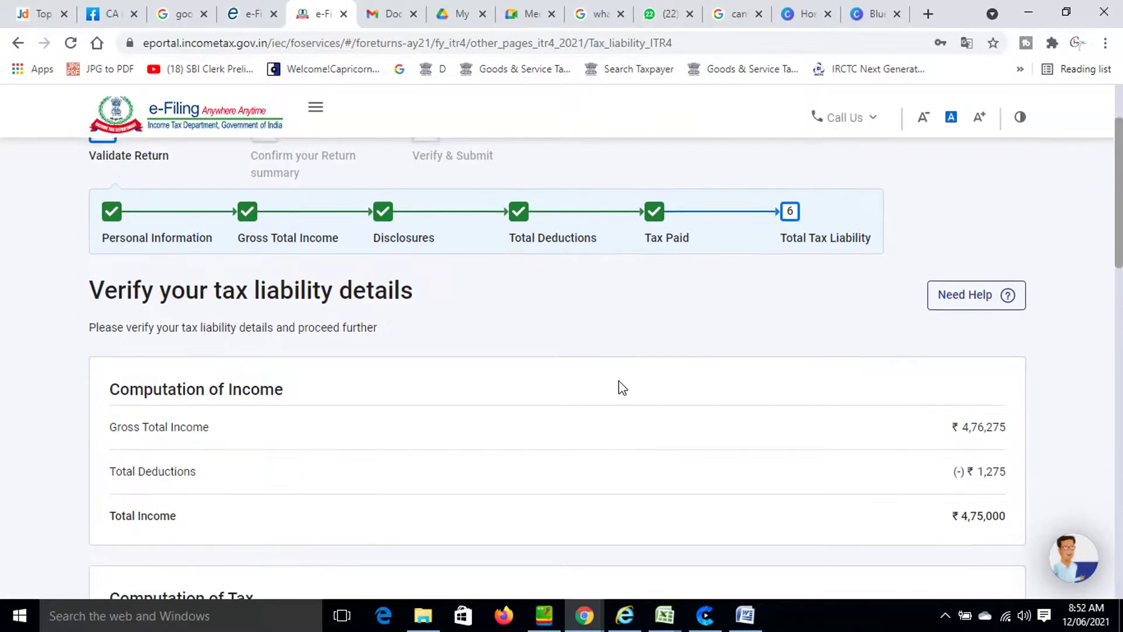
scroll(628, 377, "down", 8)
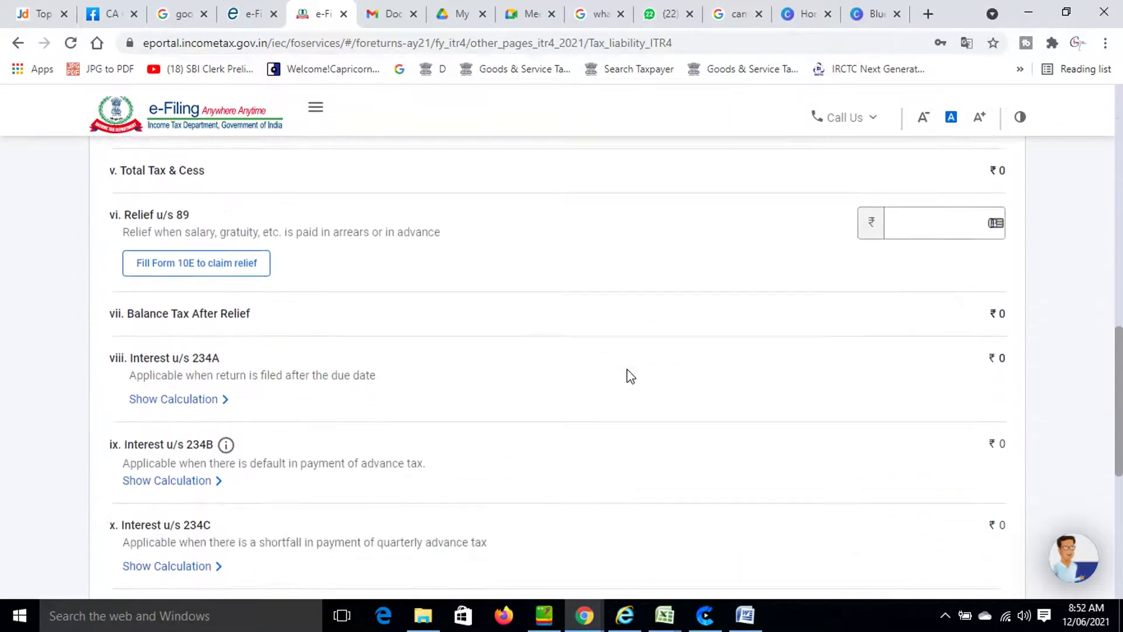
scroll(629, 376, "up", 6)
scroll(633, 375, "up", 7)
scroll(633, 375, "down", 7)
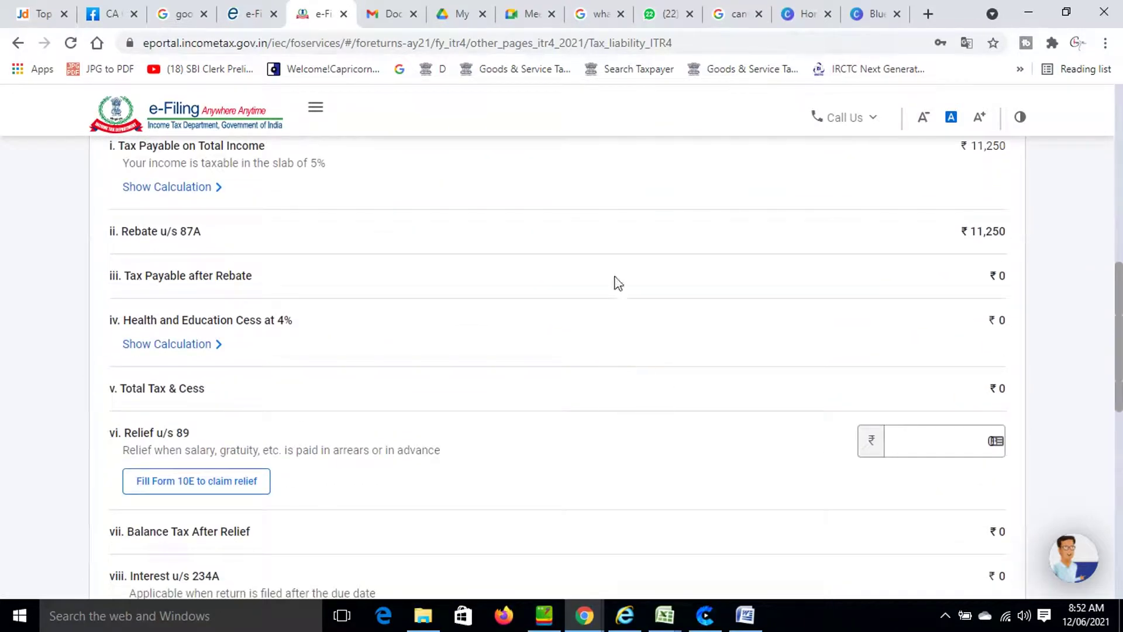
scroll(614, 263, "down", 3)
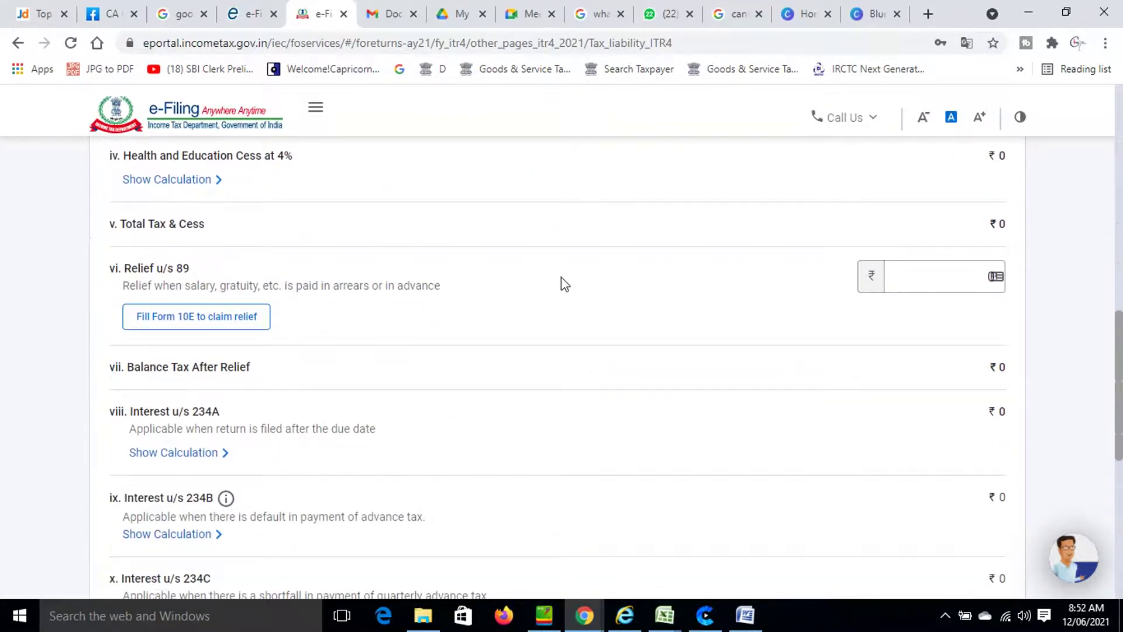
scroll(584, 291, "down", 6)
scroll(588, 291, "down", 3)
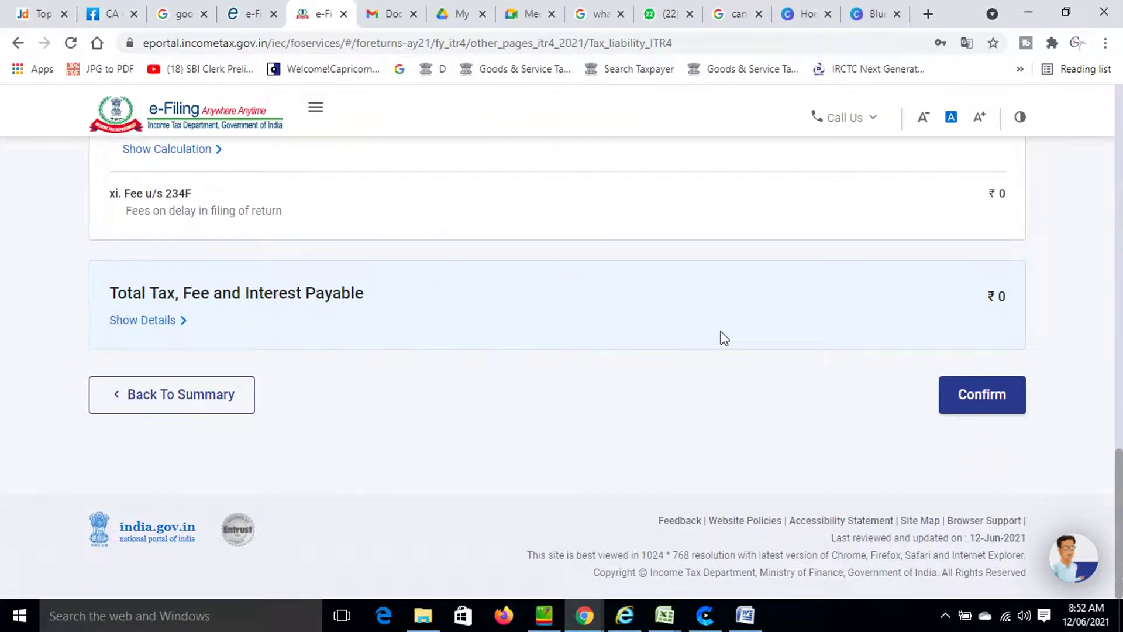
Confirm the tax liability details and review the updated Return Summary.
left_click(993, 398)
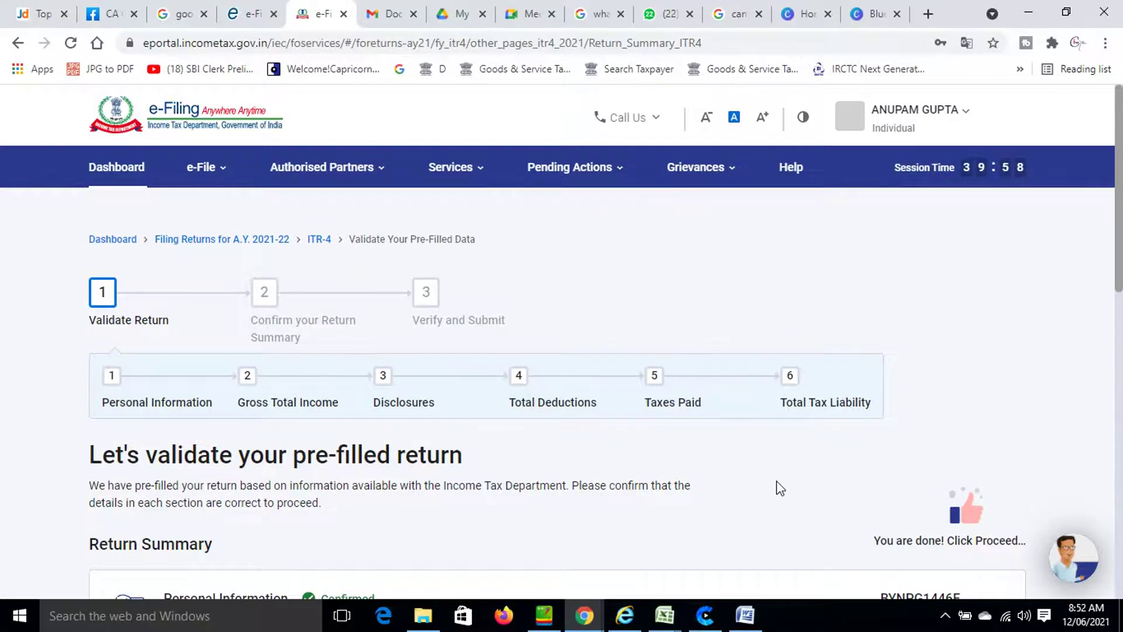
scroll(778, 486, "down", 8)
scroll(790, 451, "down", 3)
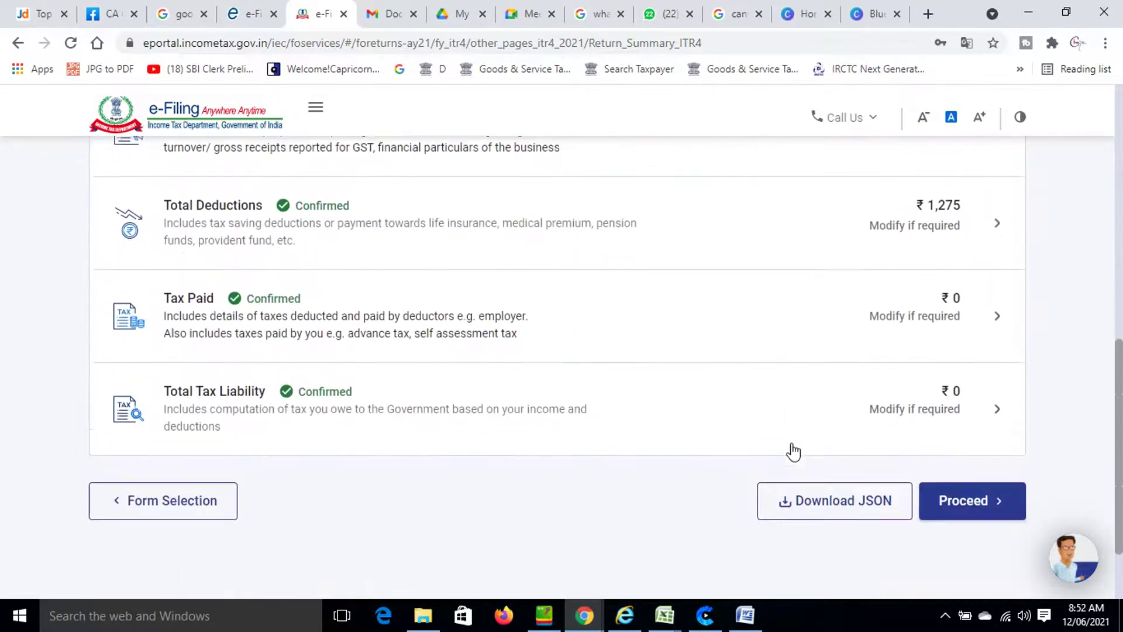
scroll(792, 451, "up", 5)
scroll(790, 447, "down", 1)
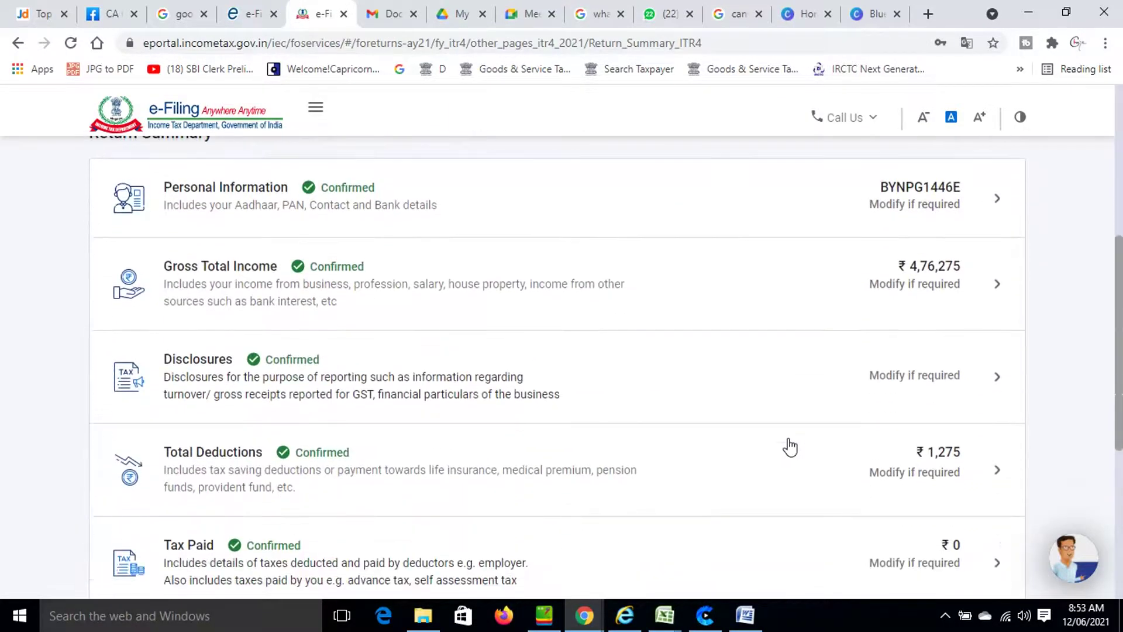
scroll(790, 447, "down", 3)
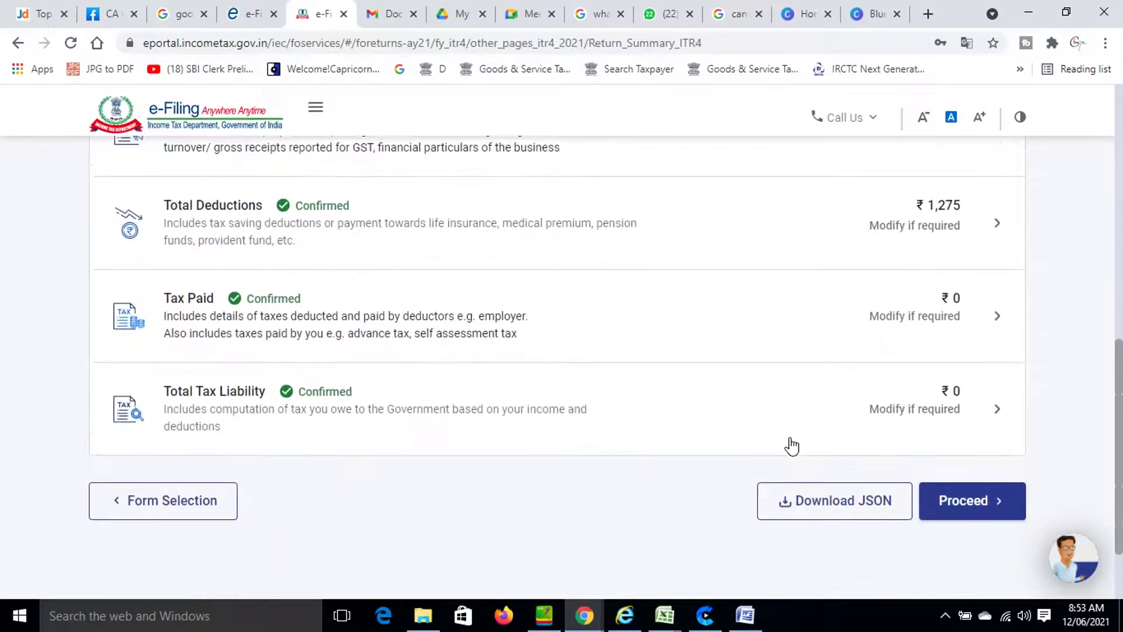
scroll(792, 446, "down", 1)
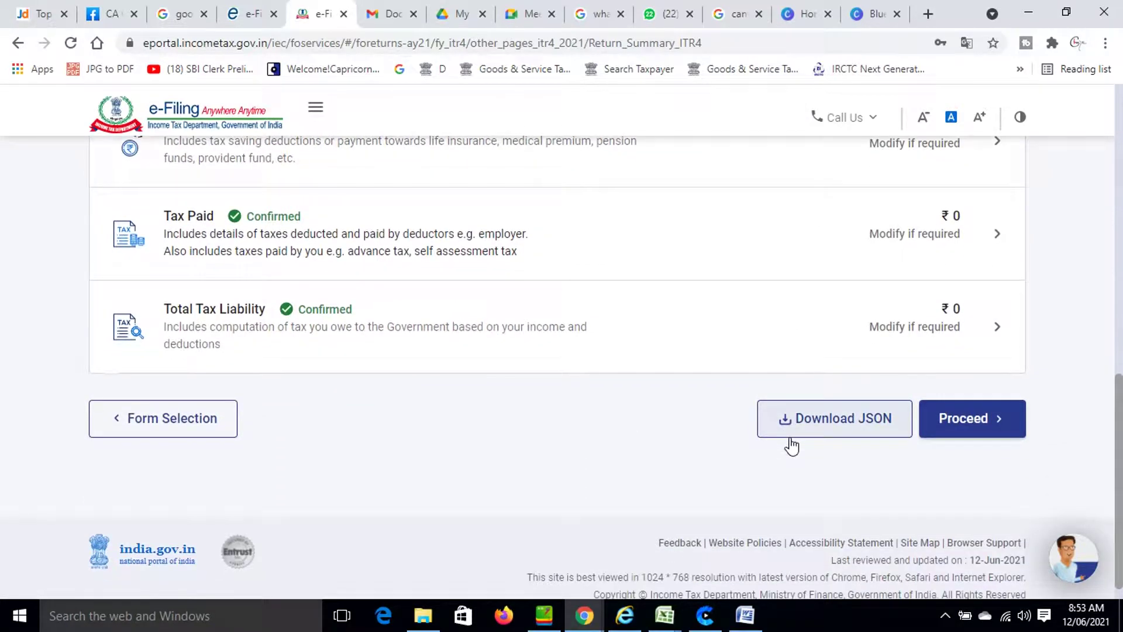
Review the tax summary showing ₹0 payment due and taxable income ₹4,75,000, then preview the return.
left_click(960, 426)
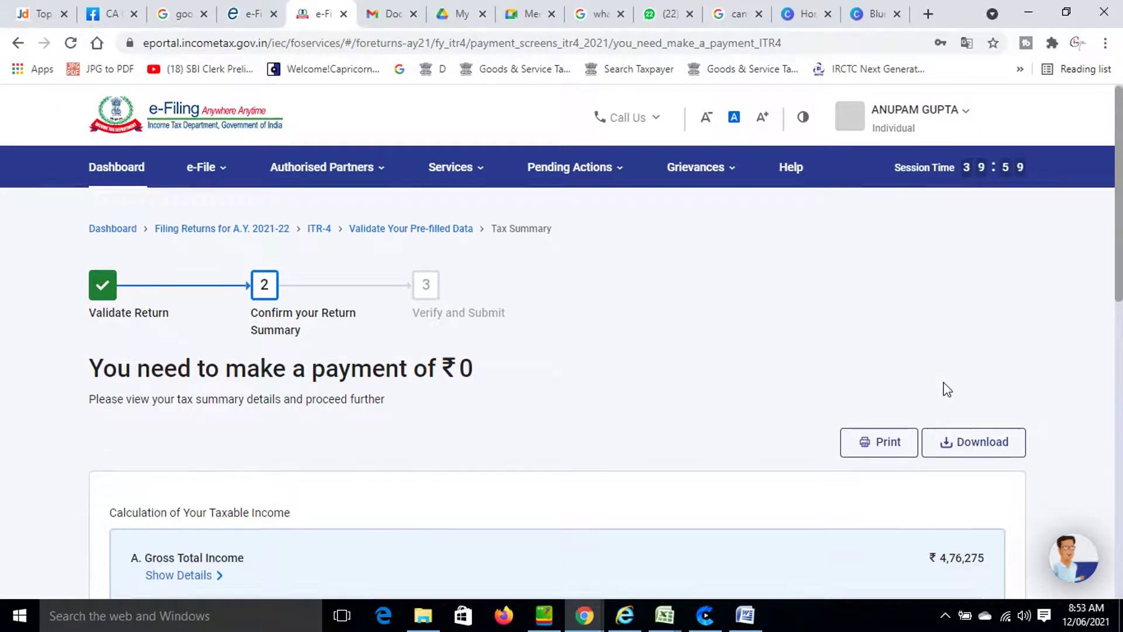
scroll(942, 392, "down", 3)
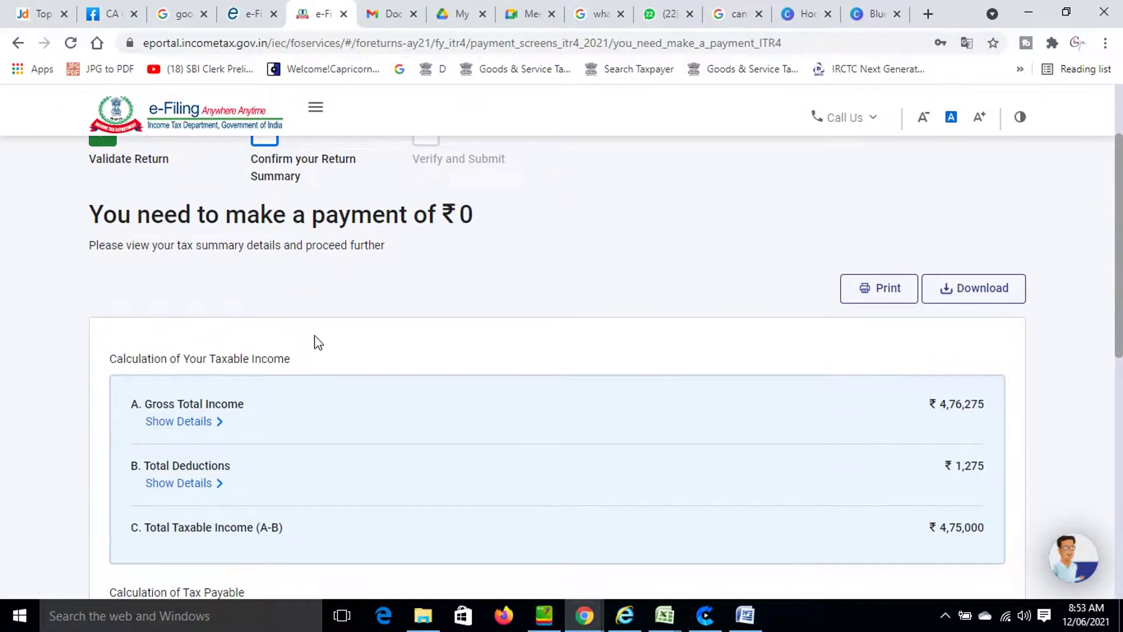
scroll(315, 345, "down", 9)
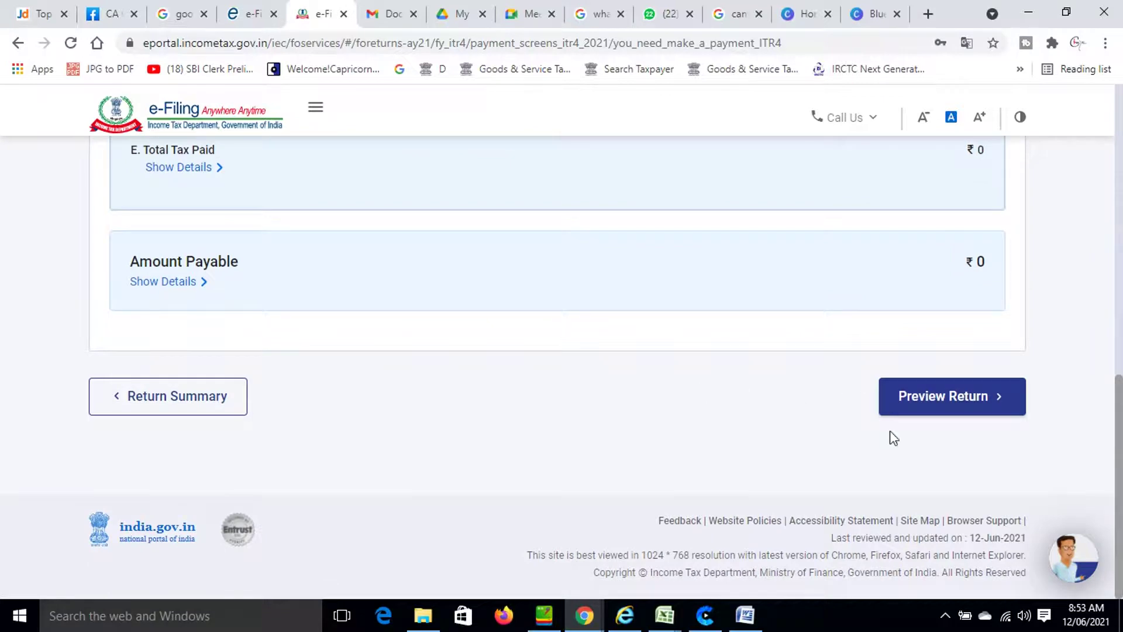
left_click(946, 403)
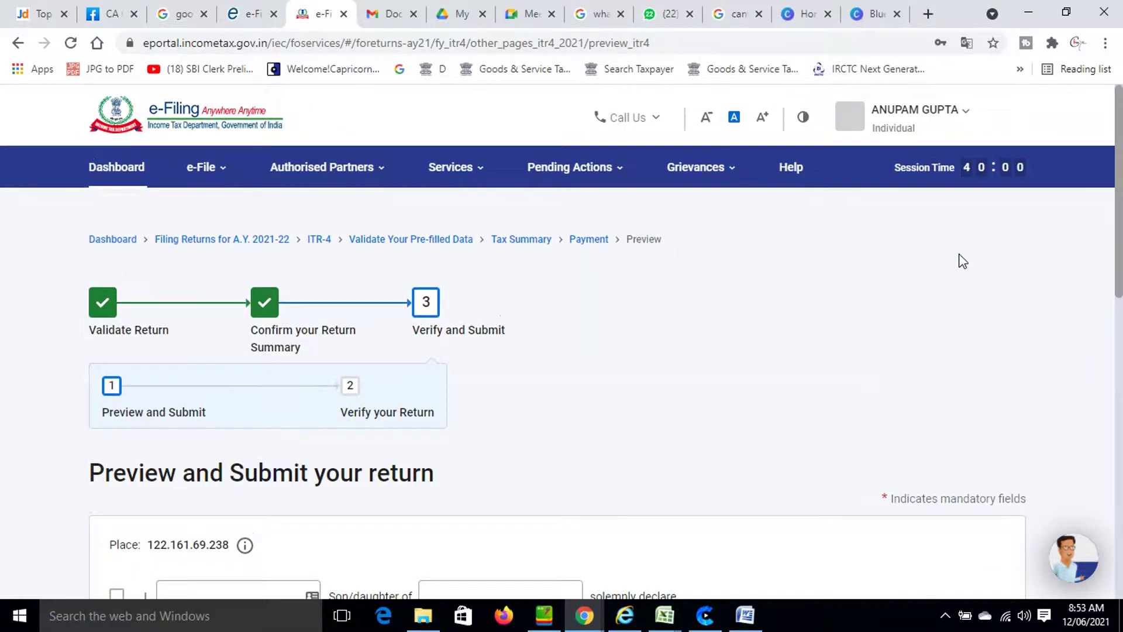
Fill the declaration with the taxpayer's and father's names from autofill and capacity Self.
scroll(962, 261, "down", 4)
left_click(241, 347)
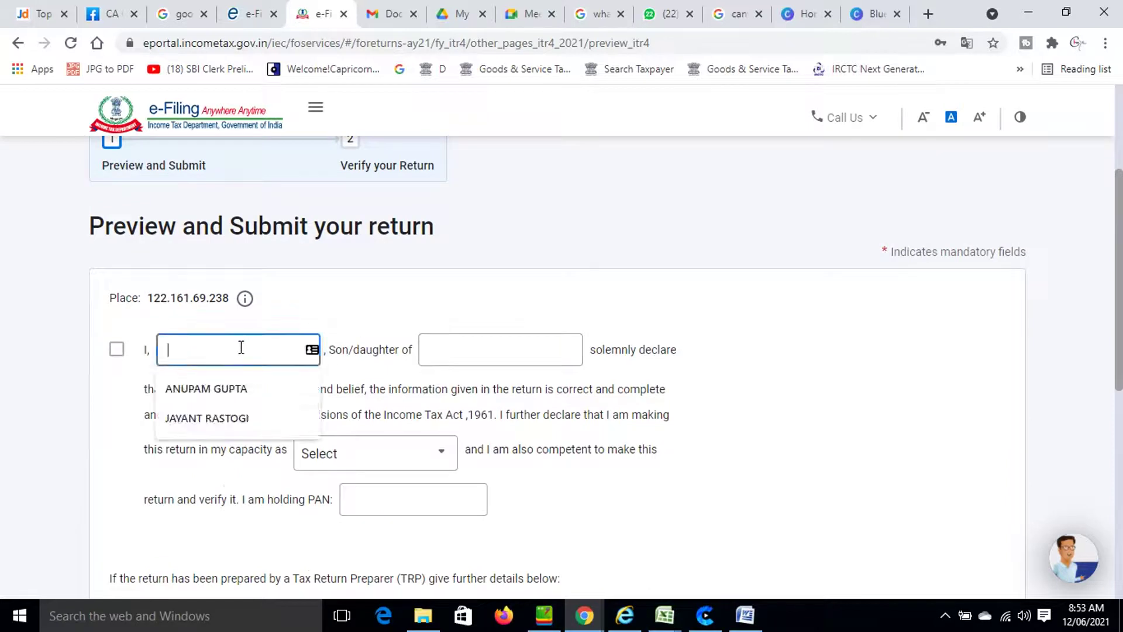
left_click(222, 389)
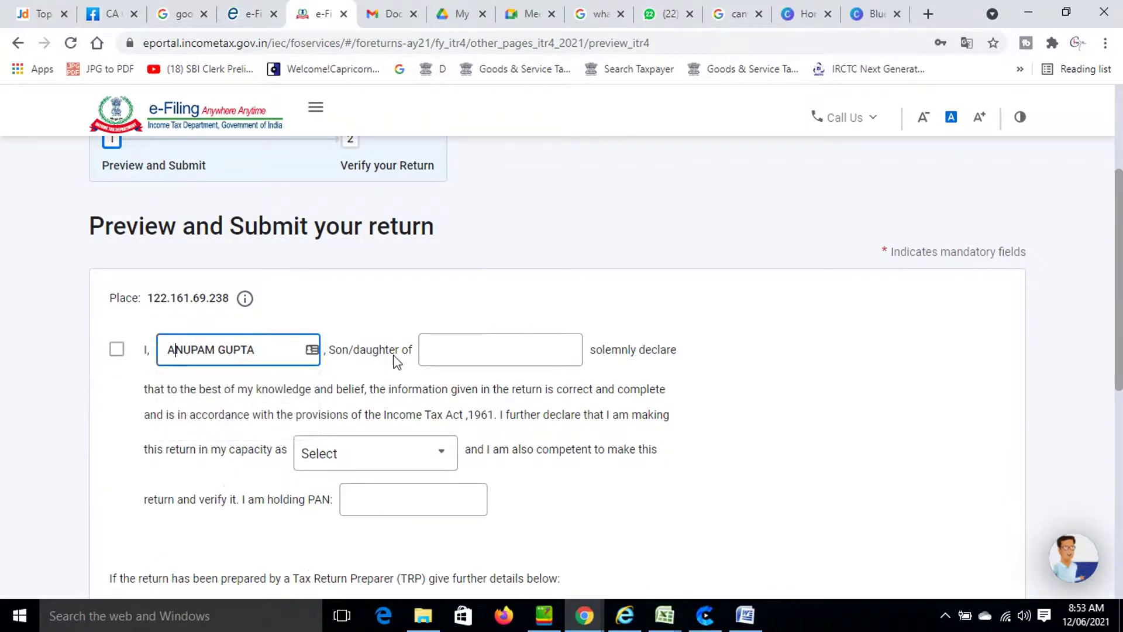
left_click(430, 351)
left_click(465, 415)
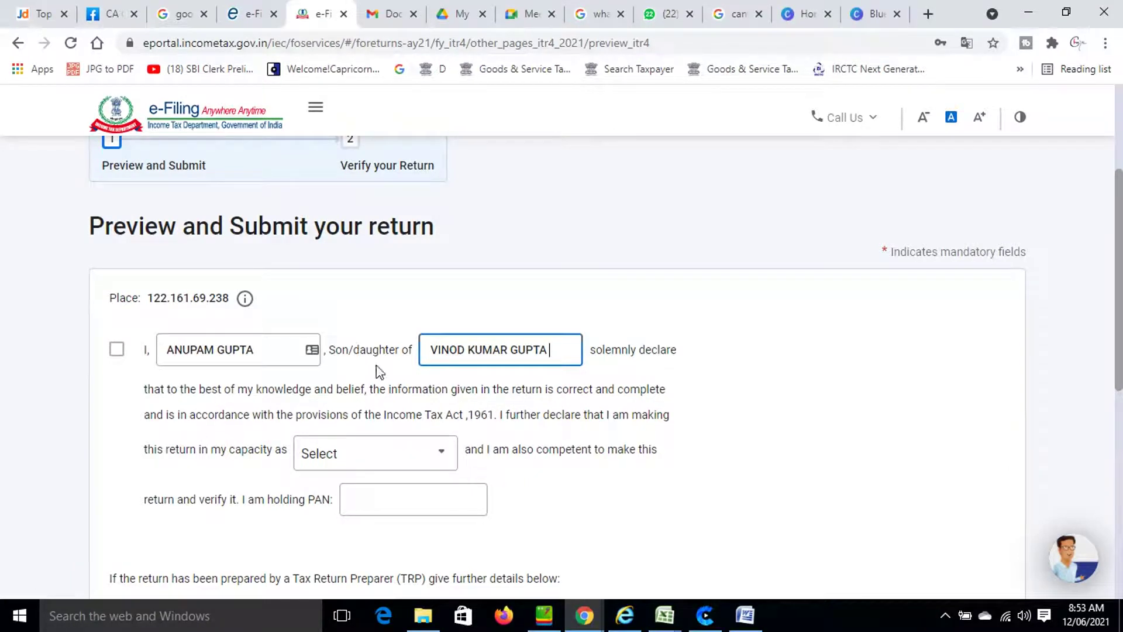
left_click(392, 452)
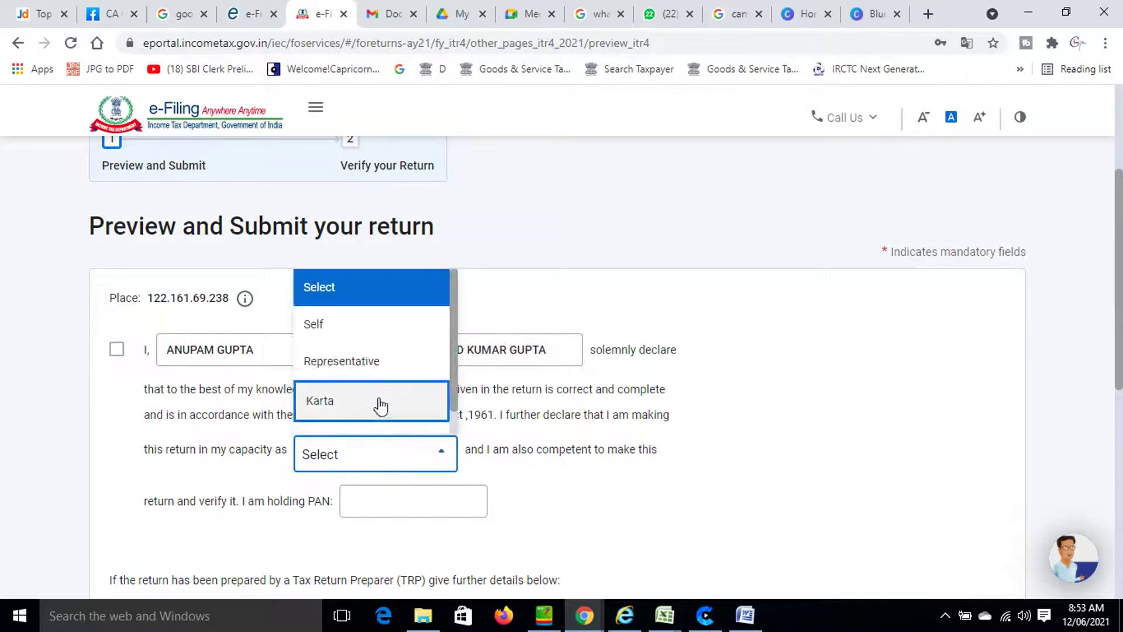
left_click(359, 327)
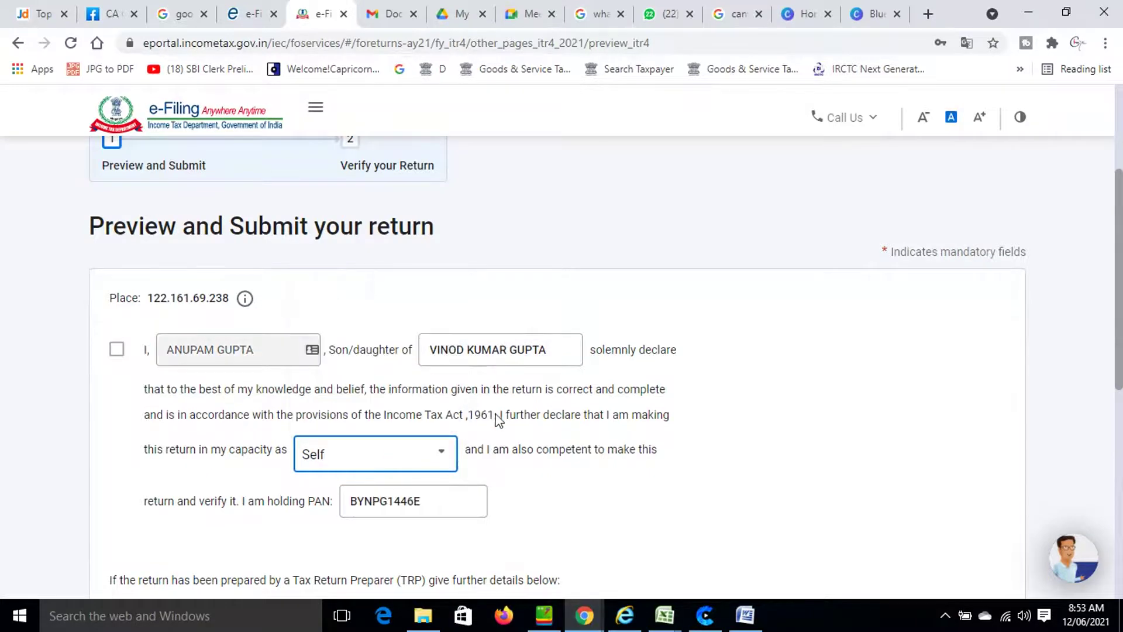
Accept the declaration checkbox and proceed to the full return preview.
scroll(500, 417, "down", 2)
scroll(501, 418, "down", 3)
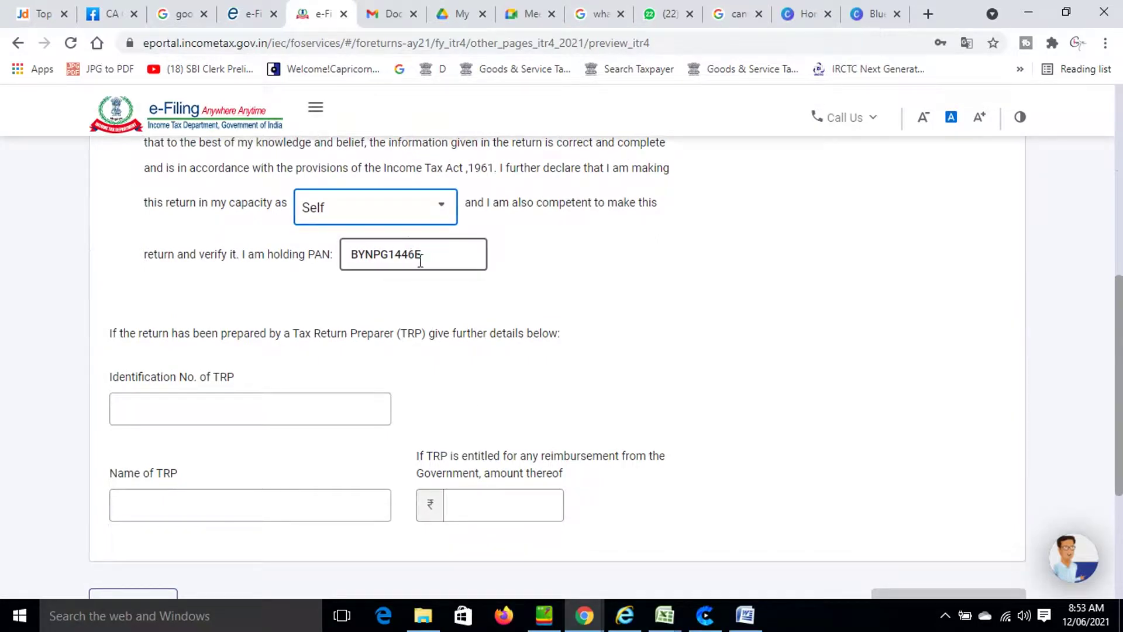
scroll(471, 370, "down", 4)
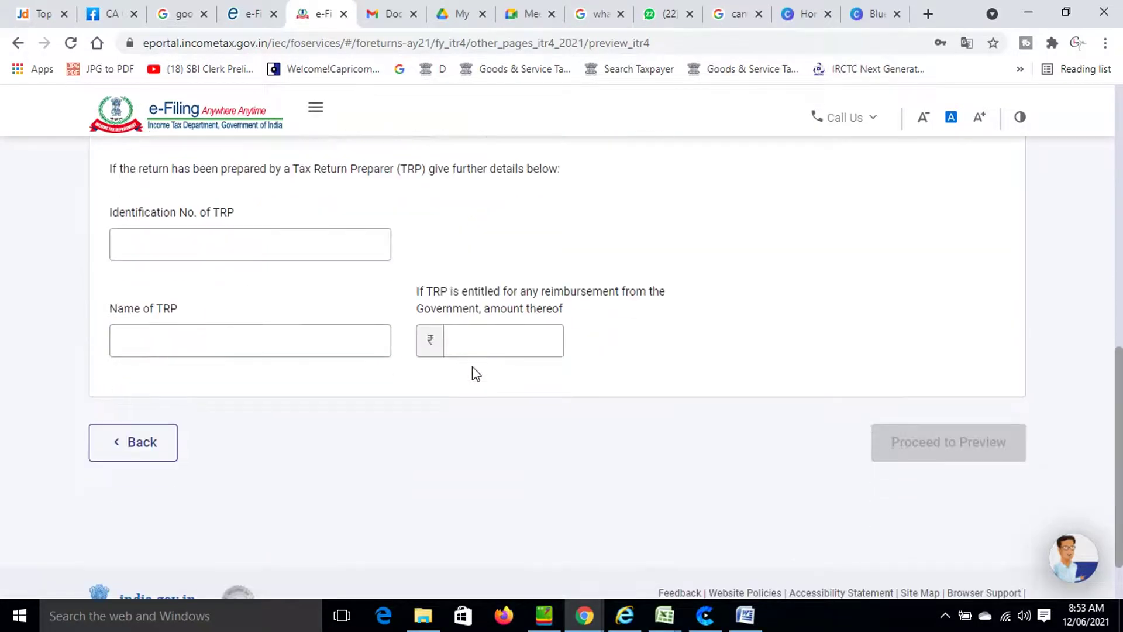
scroll(473, 371, "up", 7)
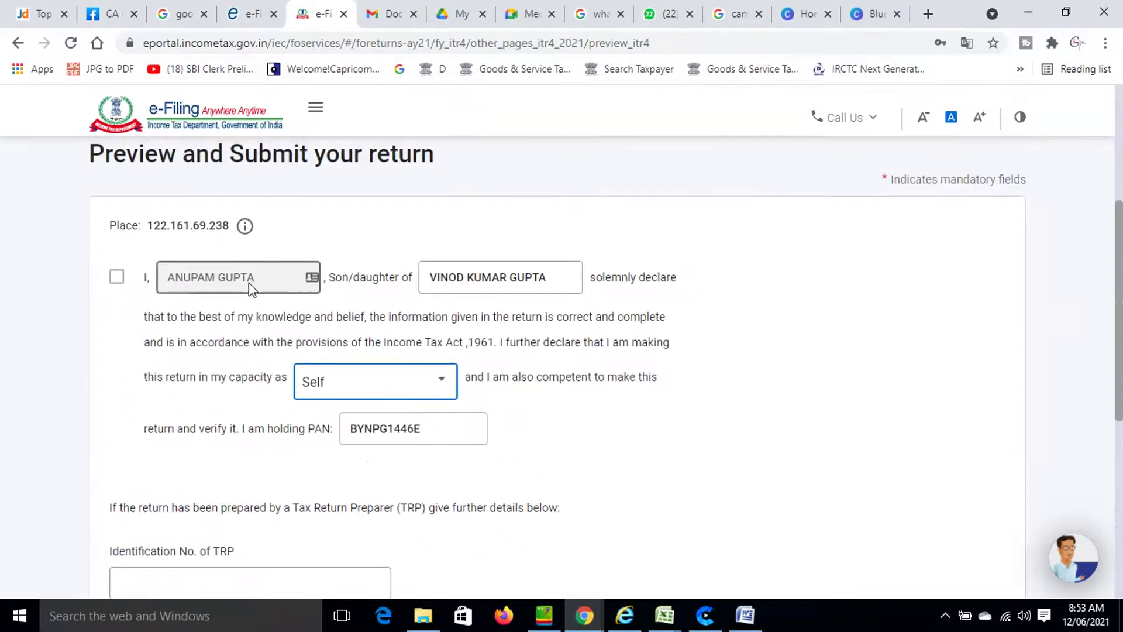
left_click(117, 278)
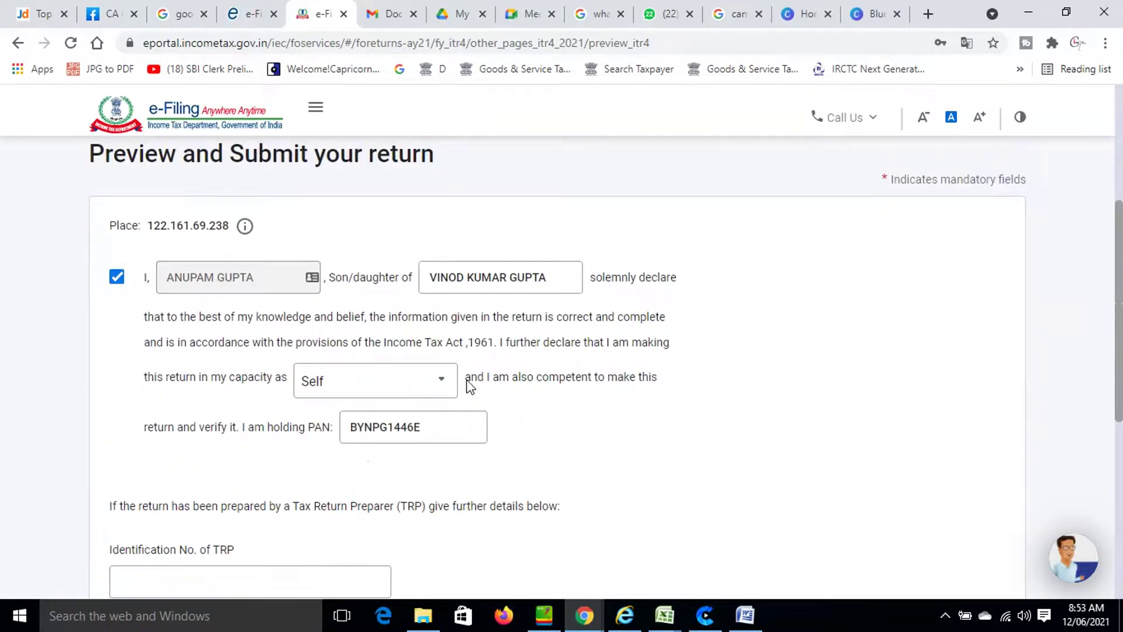
scroll(468, 379, "down", 7)
left_click(952, 386)
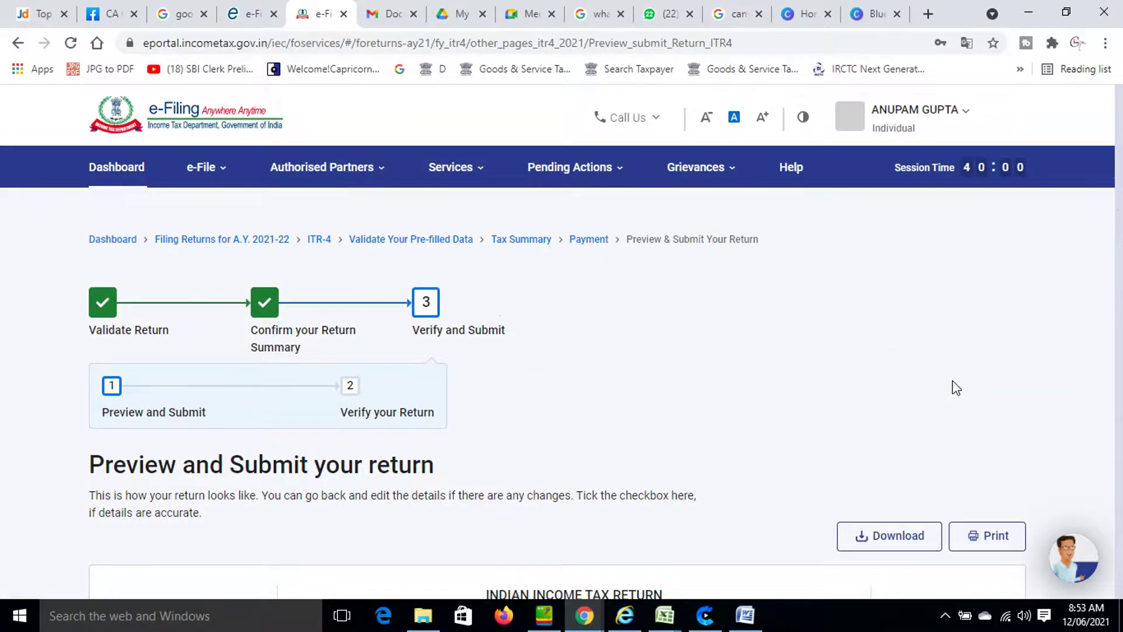
Scroll through the ITR-4 preview to the Self-capacity declaration dated 12-Jun-2021.
scroll(953, 389, "down", 4)
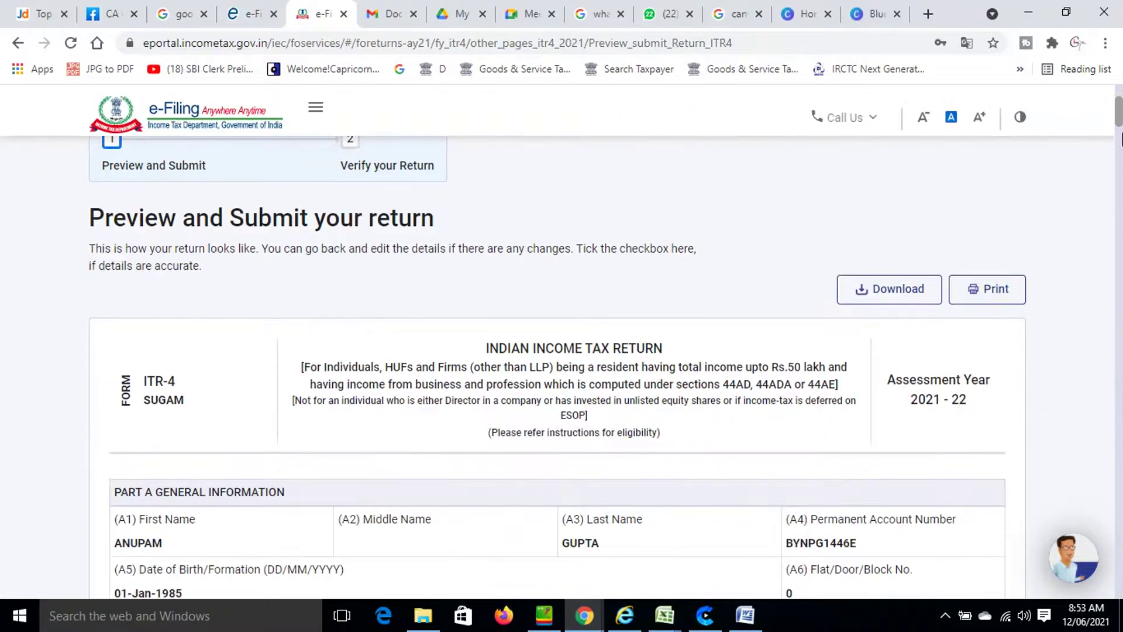
left_click_drag(1122, 110, 1083, 579)
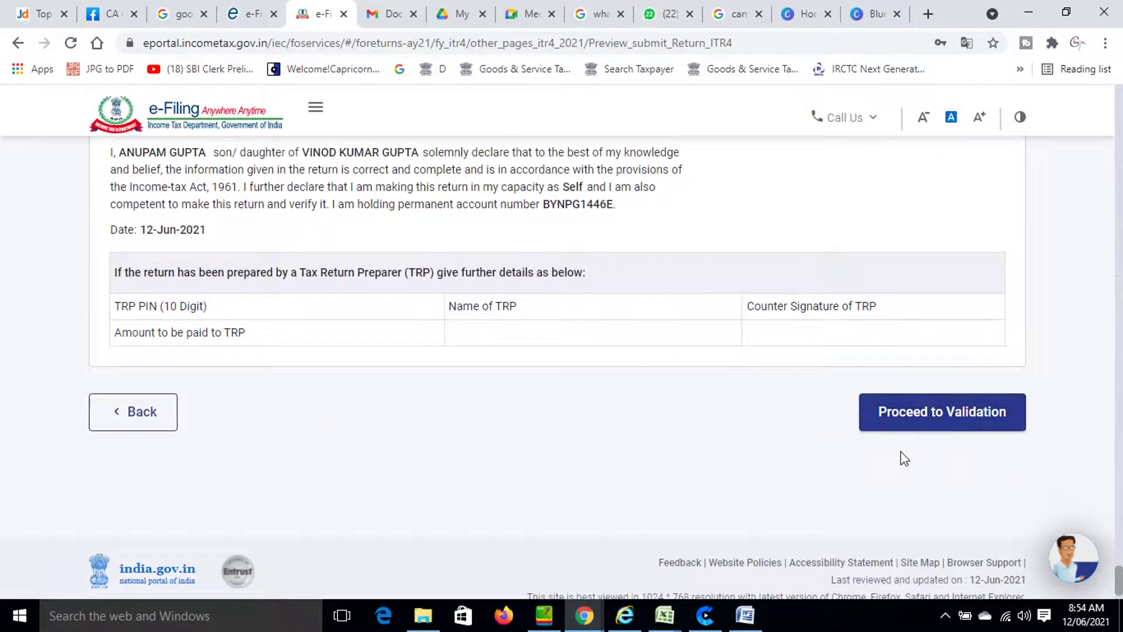
Validate the return and check the 'Validation Successful! No errors were found' message.
left_click(929, 414)
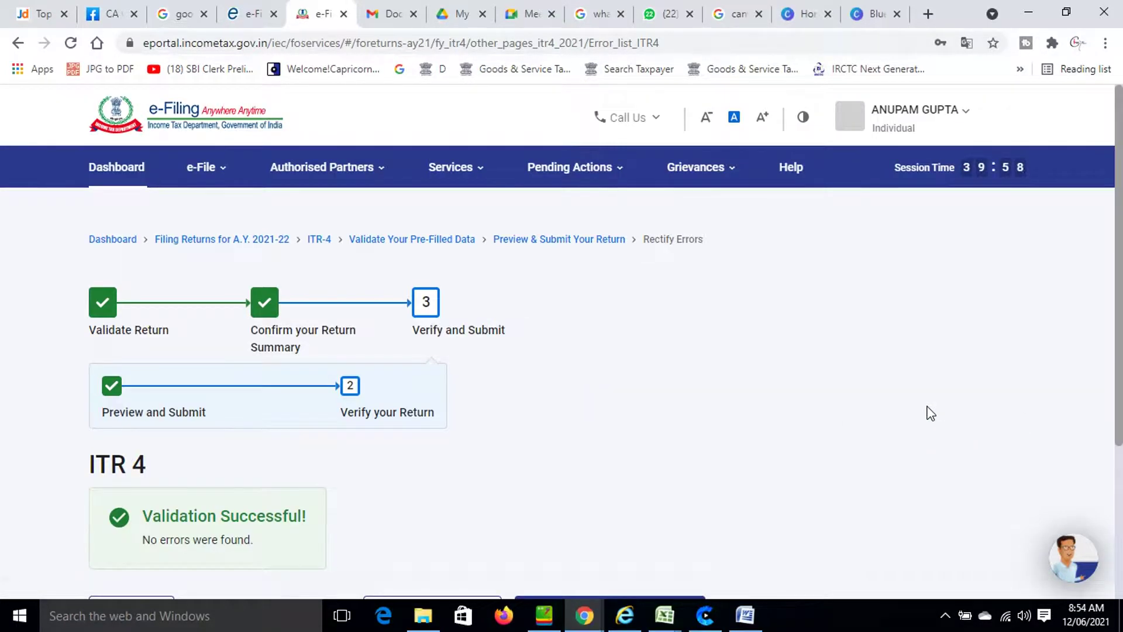
scroll(927, 413, "down", 4)
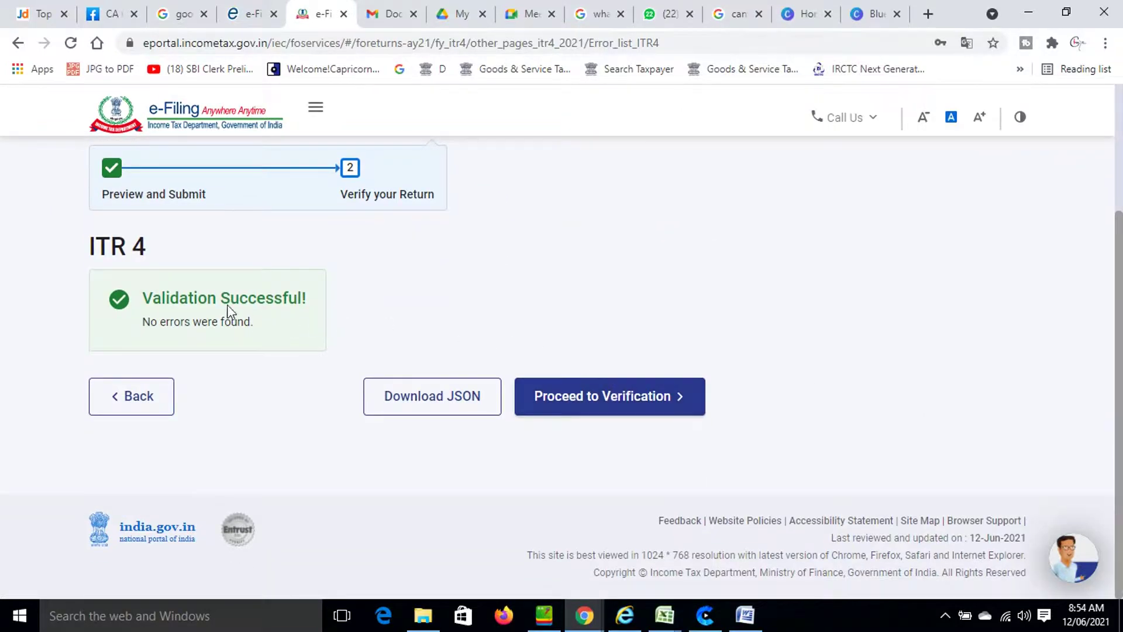
Move to Complete your Verification and choose e-Verify Later.
left_click(612, 409)
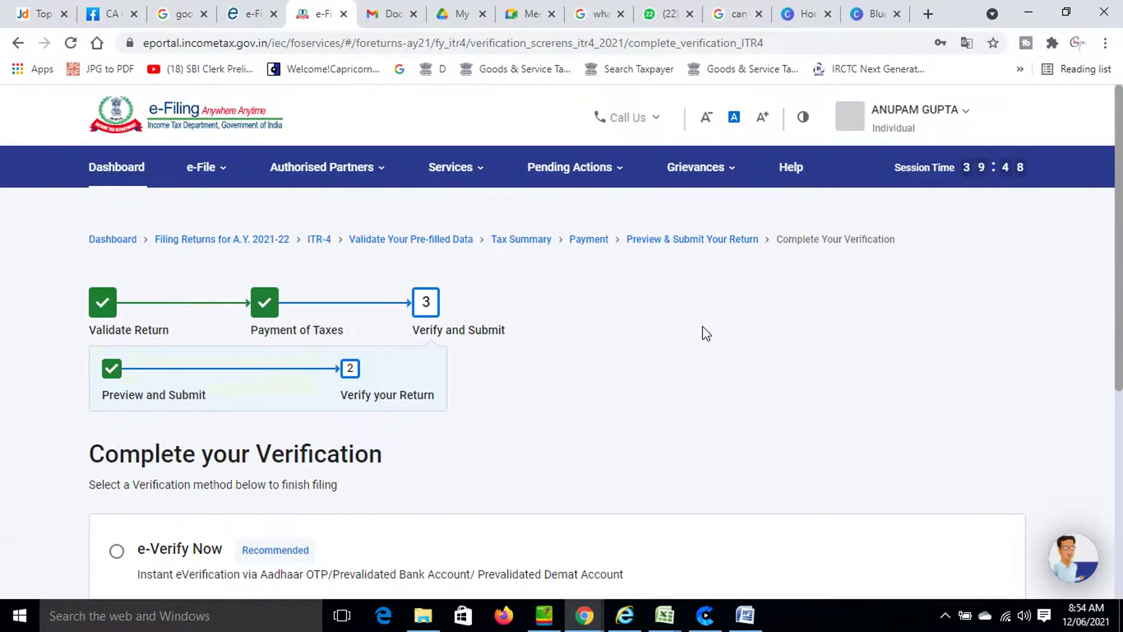
scroll(708, 334, "down", 4)
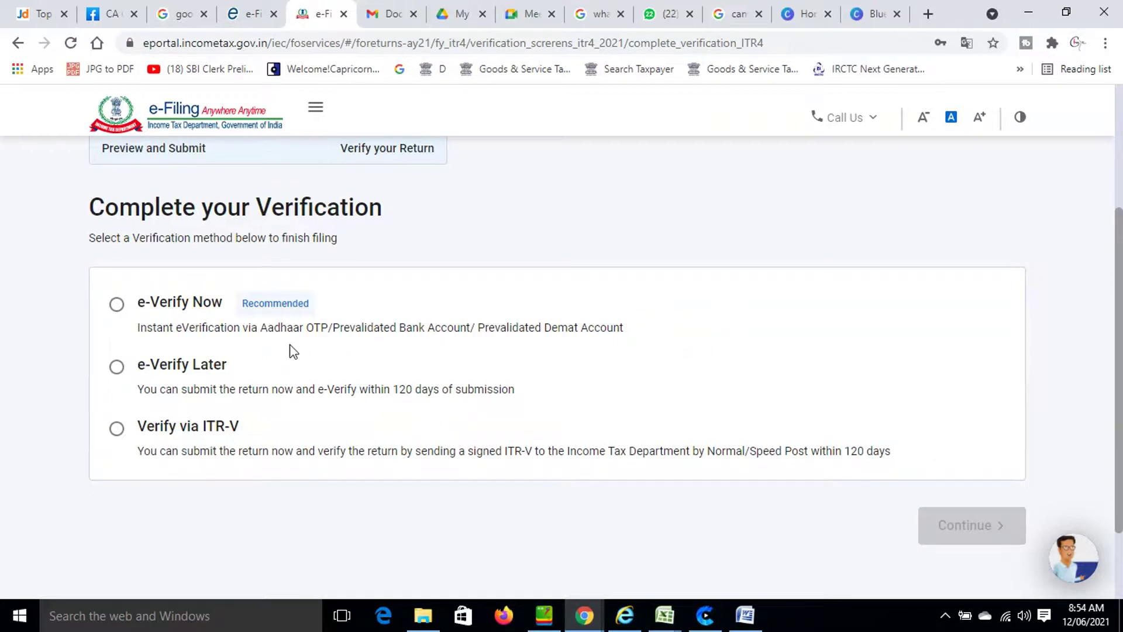
left_click(117, 368)
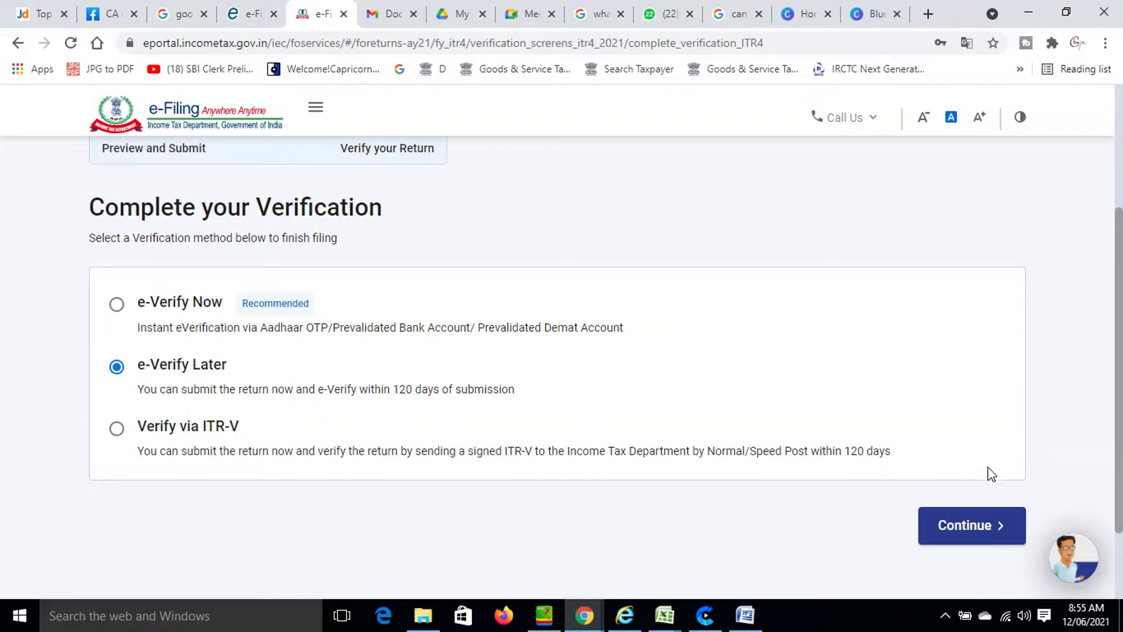
Bring up the Confirm Submission of Return prompt, then switch to the screen recorder.
left_click(966, 525)
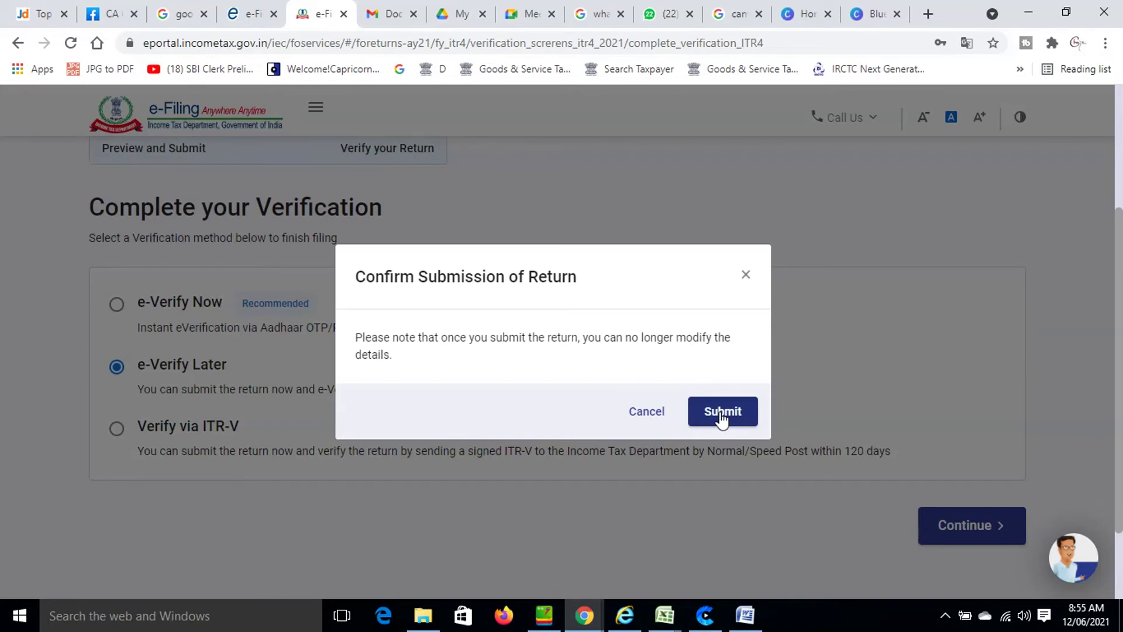
key("alt+Tab")
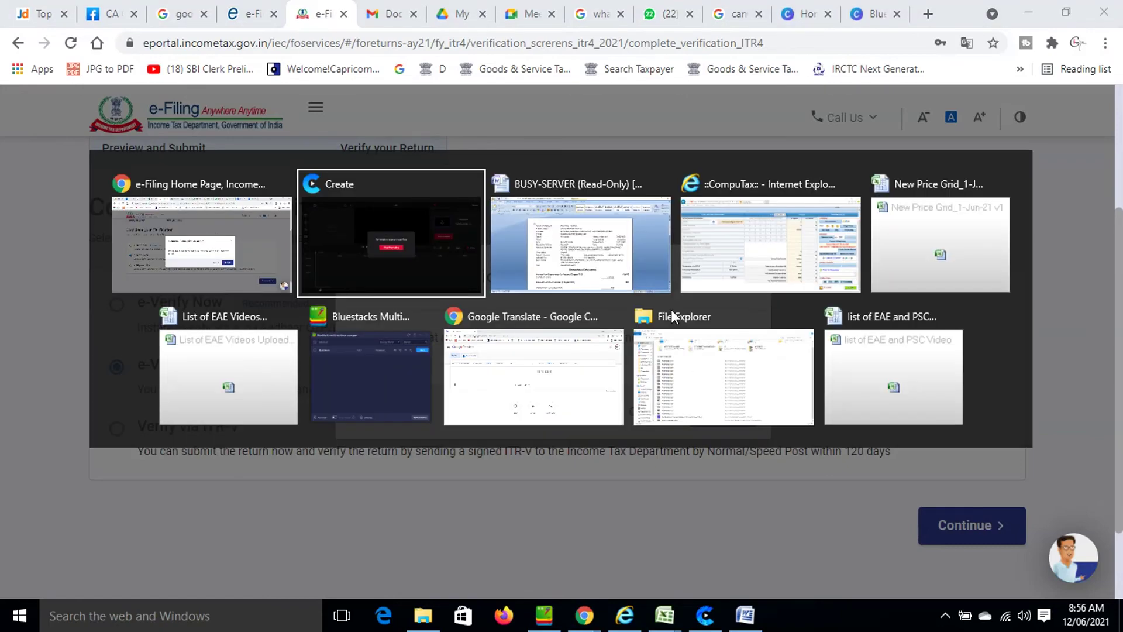